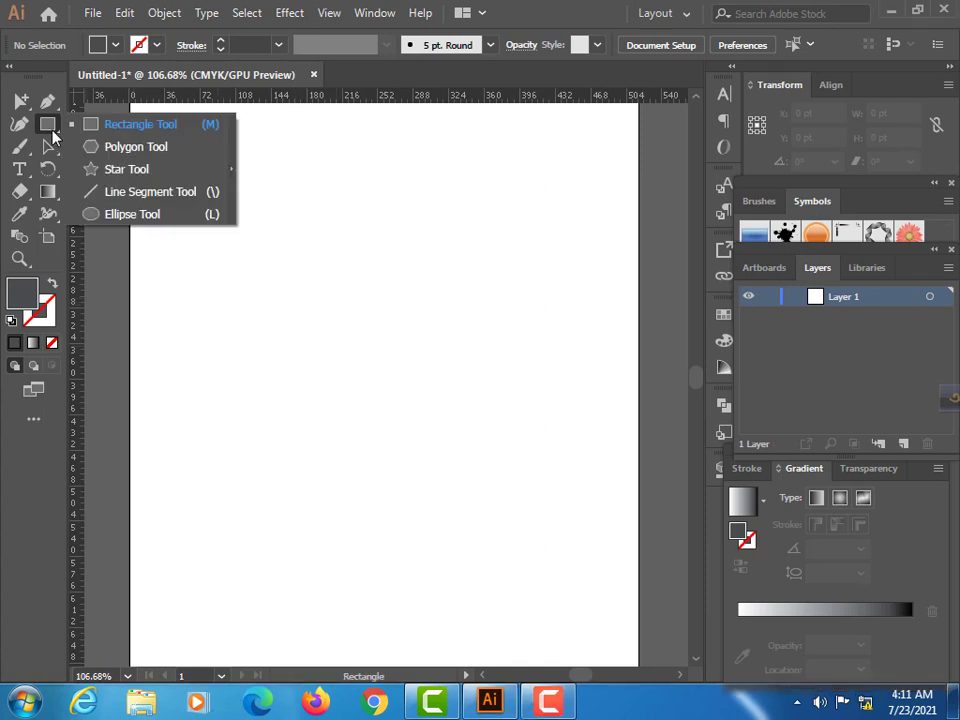
- Draw a long dark gray rectangle, then add guides at its top, its bottom and a gap below
{"action": "left_click_drag", "start_coordinate": [54, 134], "coordinate": [112, 136]}
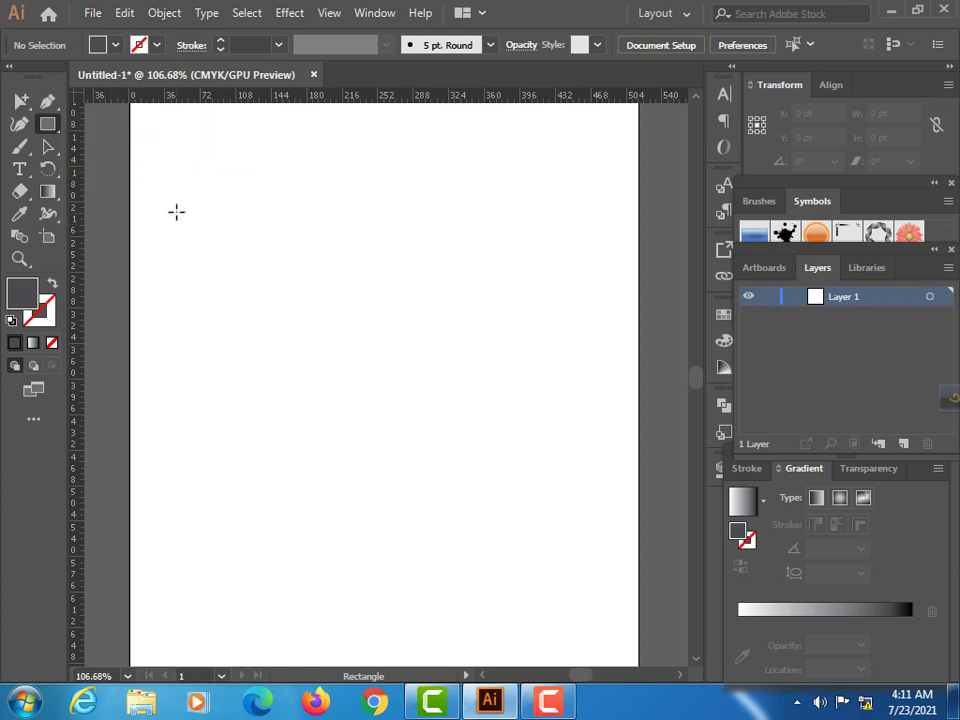
{"action": "mouse_move", "coordinate": [177, 212]}
{"action": "left_mouse_down"}
{"action": "mouse_move", "coordinate": [457, 253]}
{"action": "mouse_move", "coordinate": [528, 251]}
{"action": "left_mouse_up"}
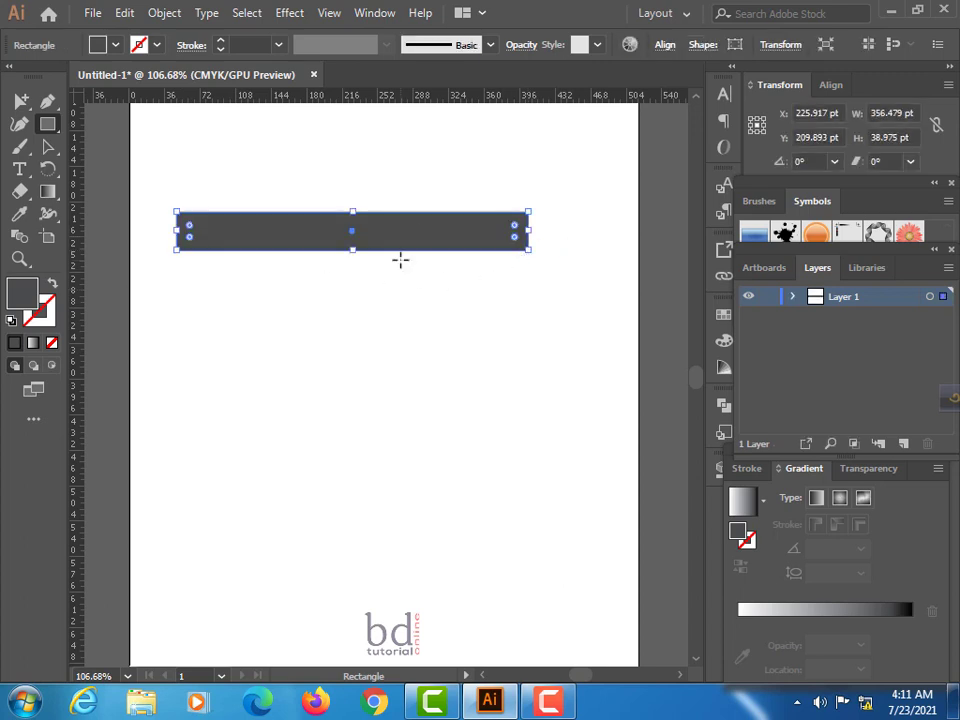
{"action": "left_click_drag", "start_coordinate": [369, 97], "coordinate": [366, 216]}
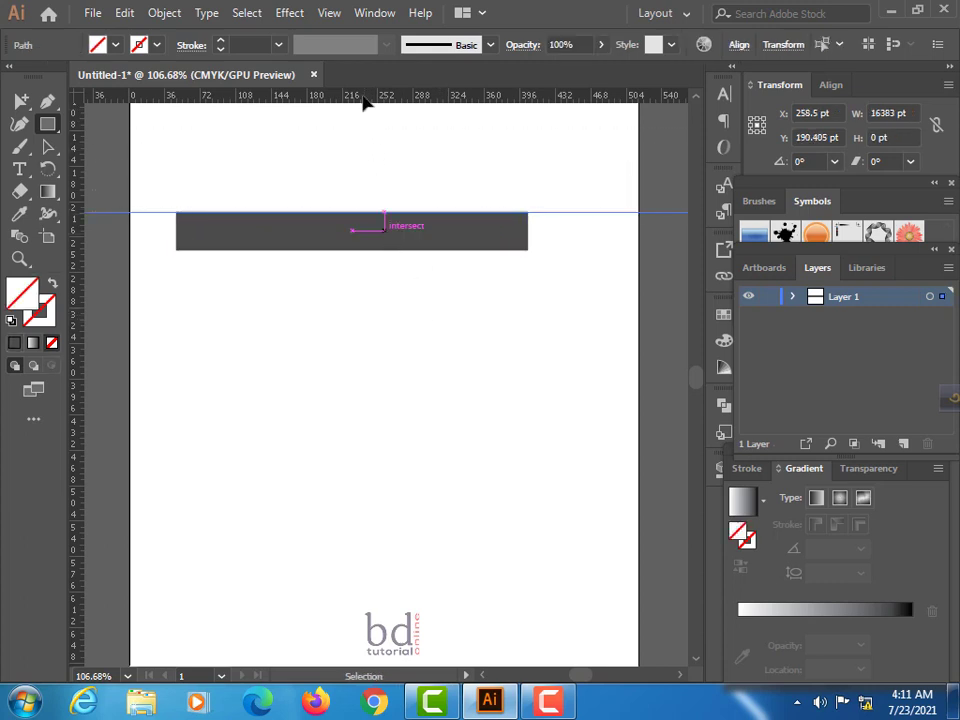
{"action": "left_click_drag", "start_coordinate": [365, 104], "coordinate": [365, 251]}
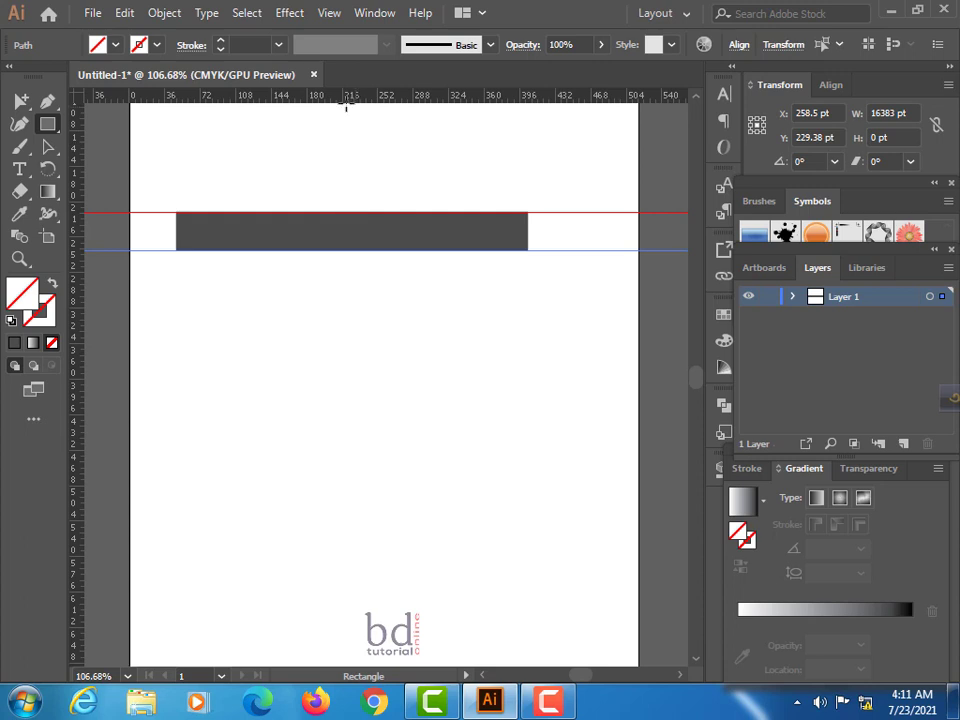
{"action": "key", "text": "ctrl"}
{"action": "left_click_drag", "start_coordinate": [336, 104], "coordinate": [336, 287]}
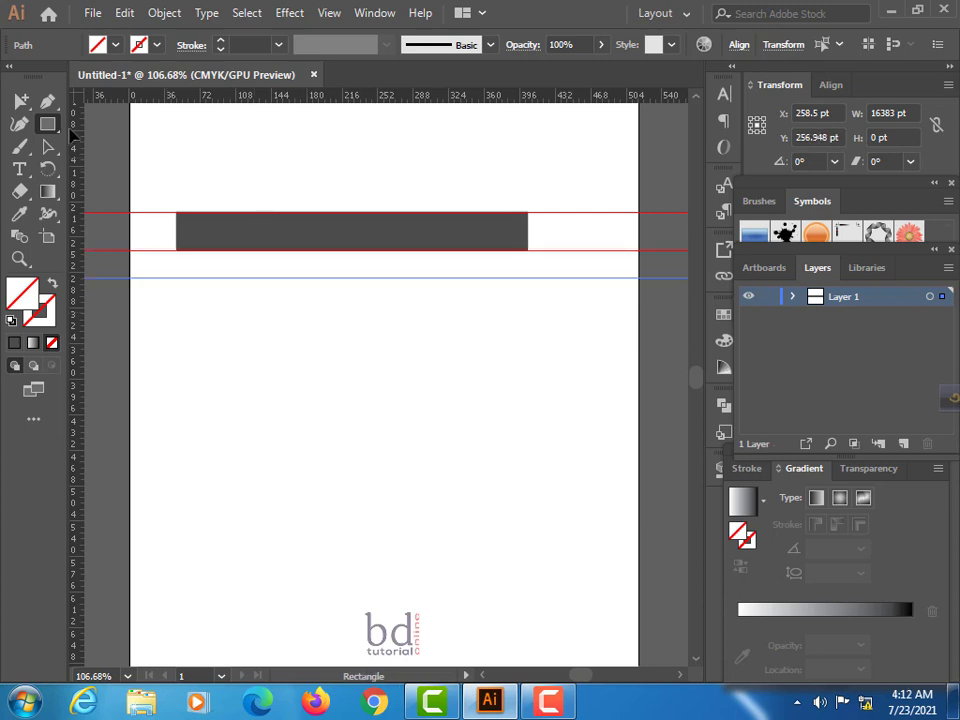
- Alt-drag a copy of the dark bar down to just below the gap guide
{"action": "left_click", "coordinate": [47, 147]}
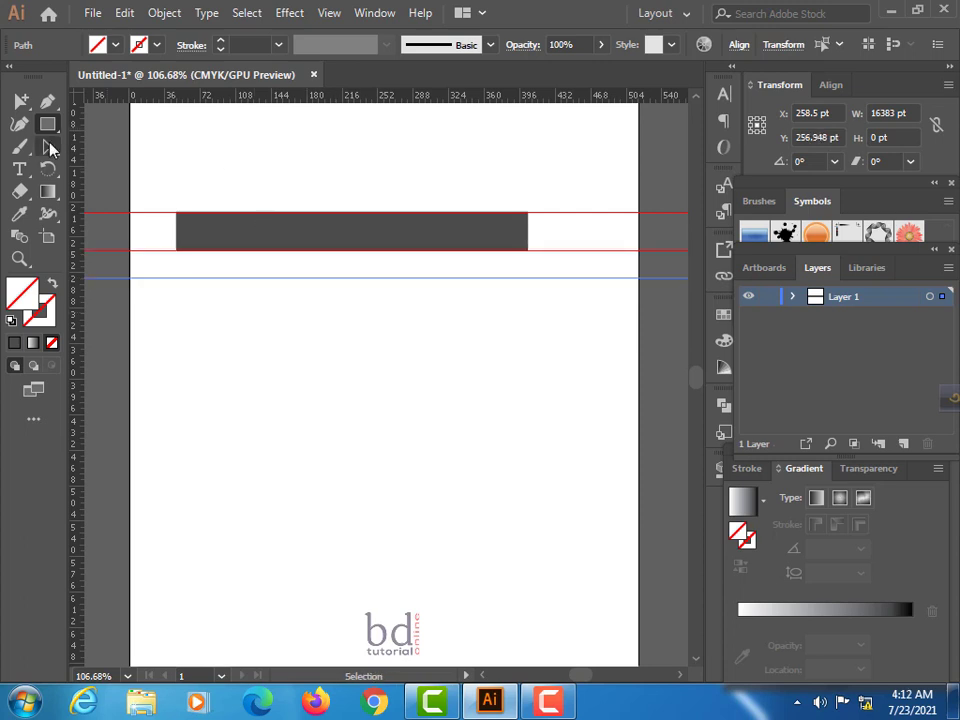
{"action": "left_click", "coordinate": [315, 245]}
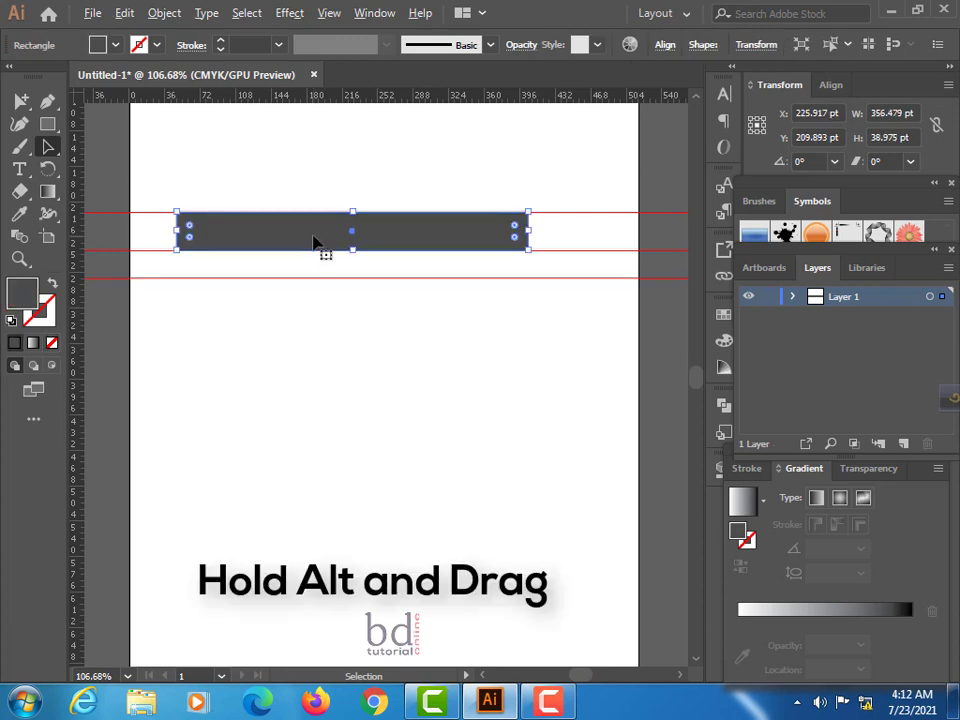
{"action": "left_click_drag", "start_coordinate": [315, 245], "coordinate": [315, 306]}
{"action": "left_click_drag", "start_coordinate": [505, 342], "coordinate": [513, 345]}
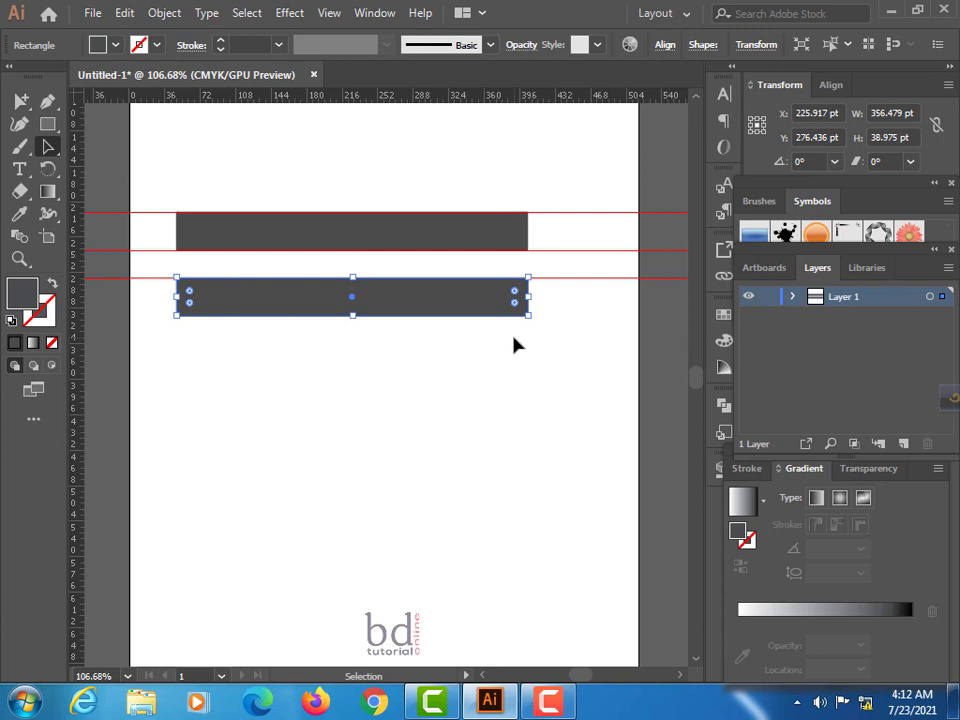
- Add a guide along the second bar's bottom edge and zoom in on the bars' left ends
{"action": "left_click_drag", "start_coordinate": [306, 98], "coordinate": [294, 320]}
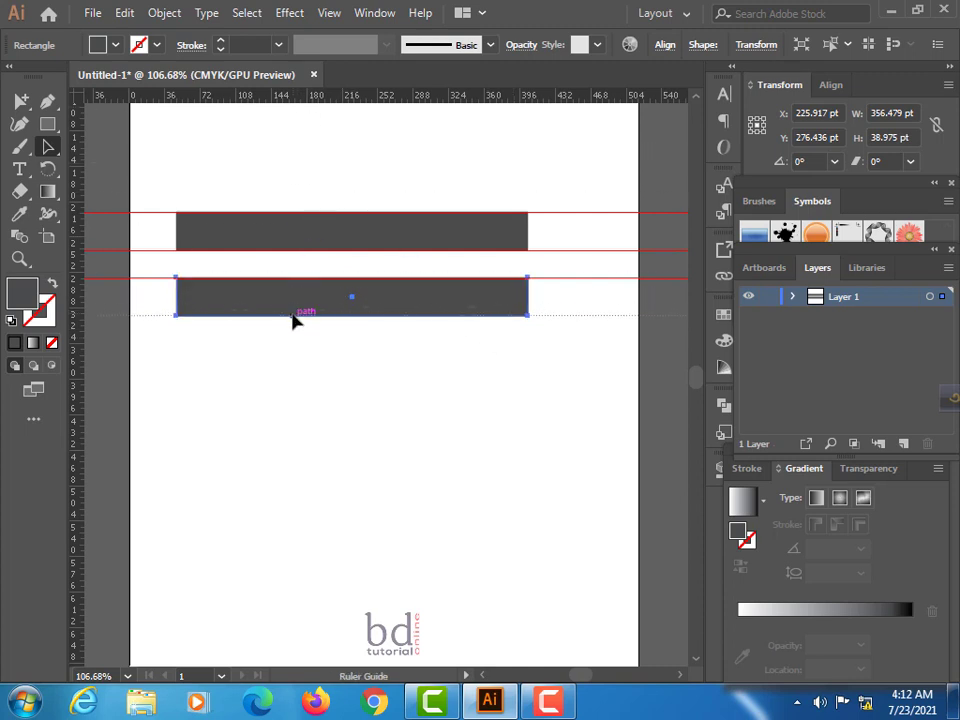
{"action": "left_click_drag", "start_coordinate": [294, 320], "coordinate": [294, 316]}
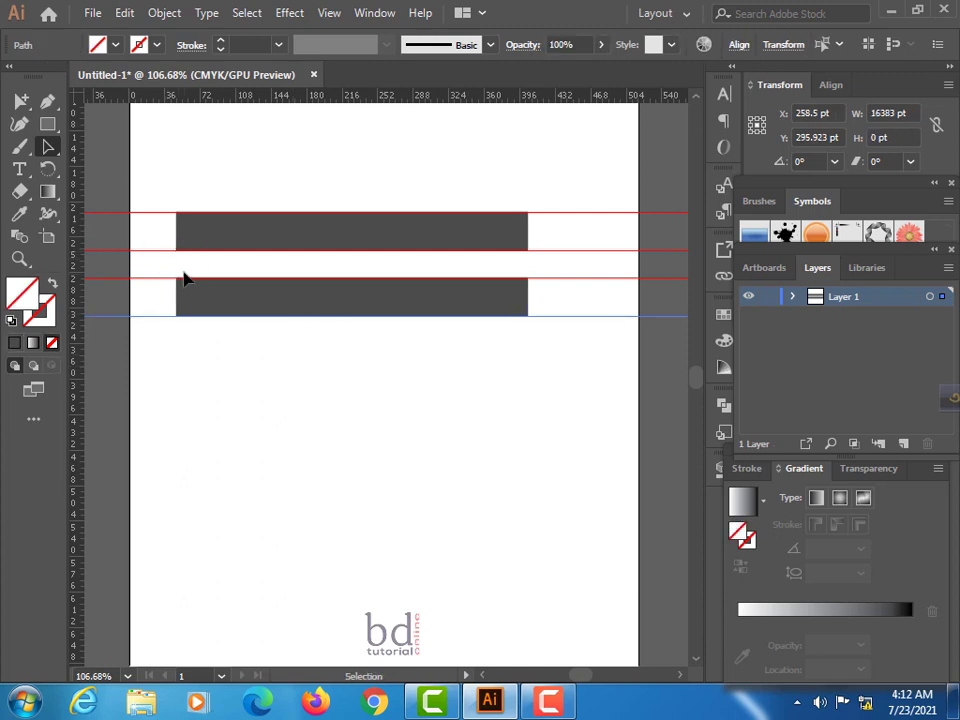
{"action": "key", "text": "z"}
{"action": "left_click_drag", "start_coordinate": [177, 268], "coordinate": [328, 401]}
{"action": "left_click", "coordinate": [48, 125]}
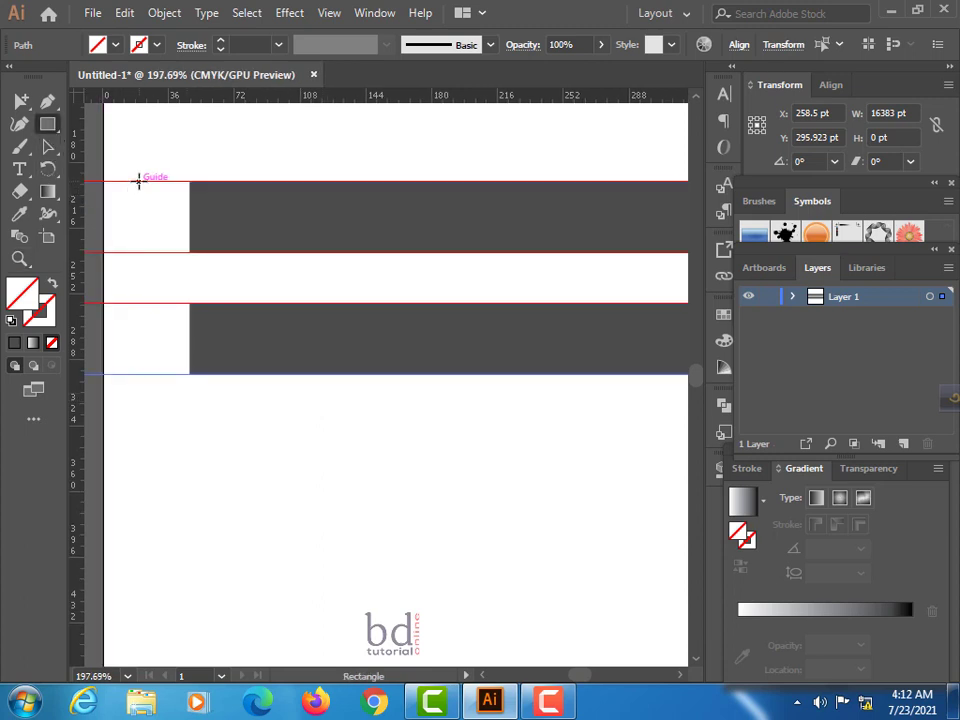
- Draw a thin upright bar spanning the top dark bar and give it a bright blue fill
{"action": "mouse_move", "coordinate": [139, 182]}
{"action": "left_mouse_down"}
{"action": "mouse_move", "coordinate": [142, 254]}
{"action": "mouse_move", "coordinate": [154, 254]}
{"action": "left_mouse_up"}
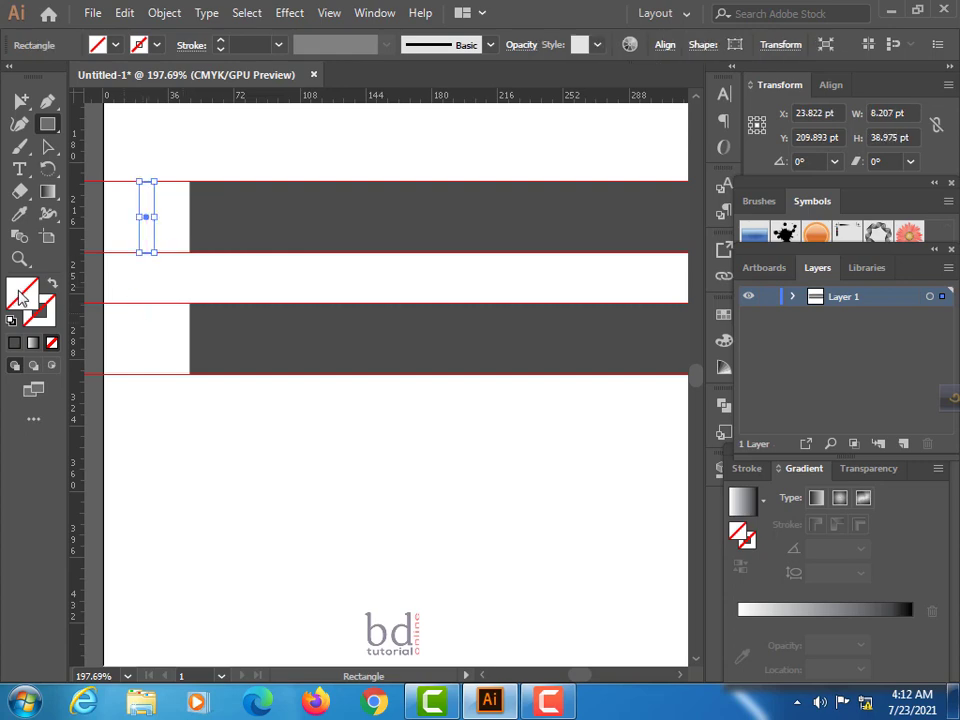
{"action": "double_click", "coordinate": [42, 315]}
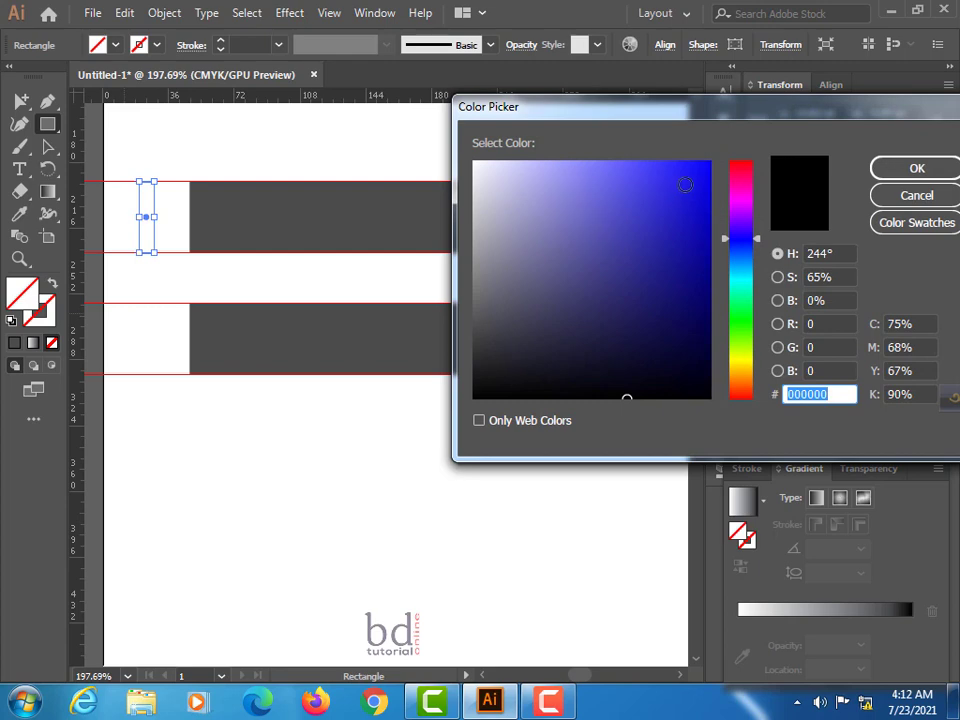
{"action": "left_click", "coordinate": [684, 187]}
{"action": "left_click", "coordinate": [900, 170]}
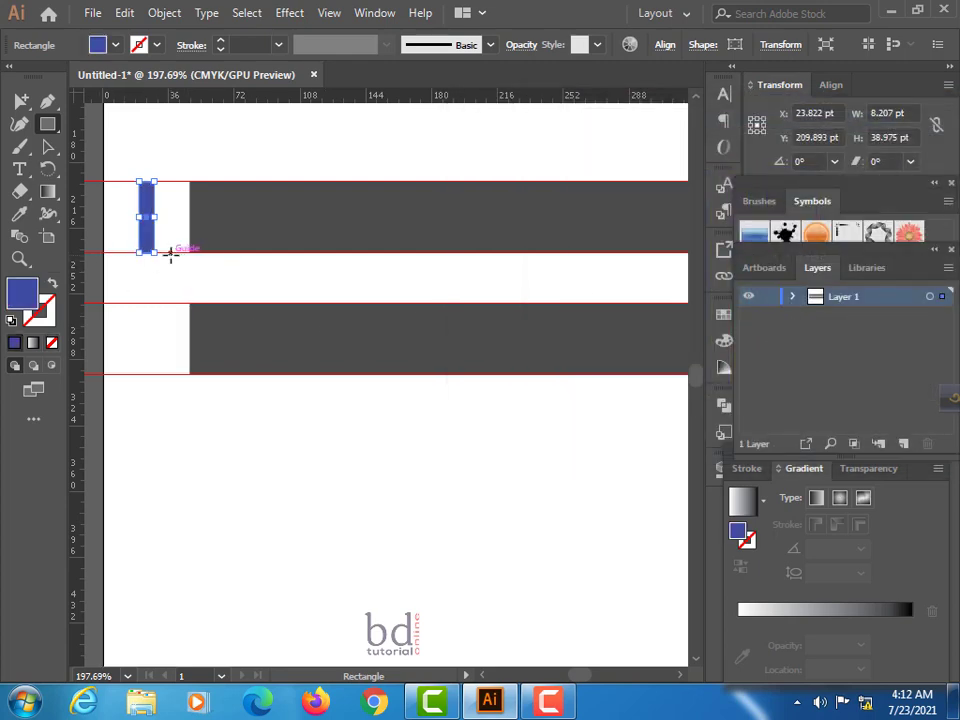
- Draw a small blue bar in the gap, copy it below the second bar, and add a guide beneath
{"action": "left_click_drag", "start_coordinate": [170, 253], "coordinate": [181, 304]}
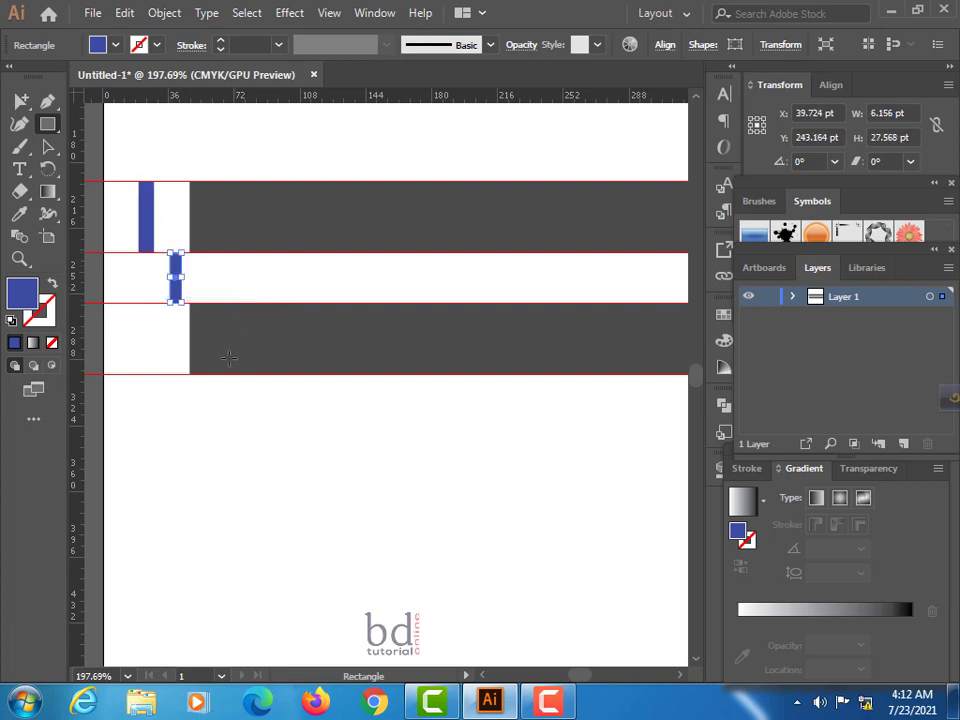
{"action": "left_click", "coordinate": [45, 146]}
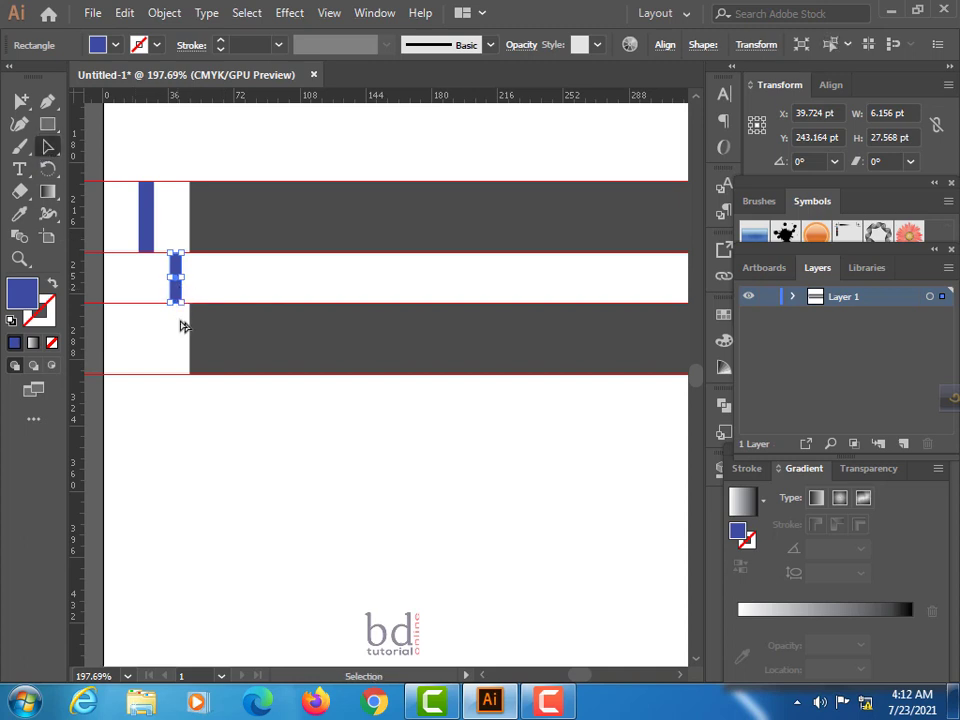
{"action": "left_click_drag", "start_coordinate": [177, 295], "coordinate": [196, 418]}
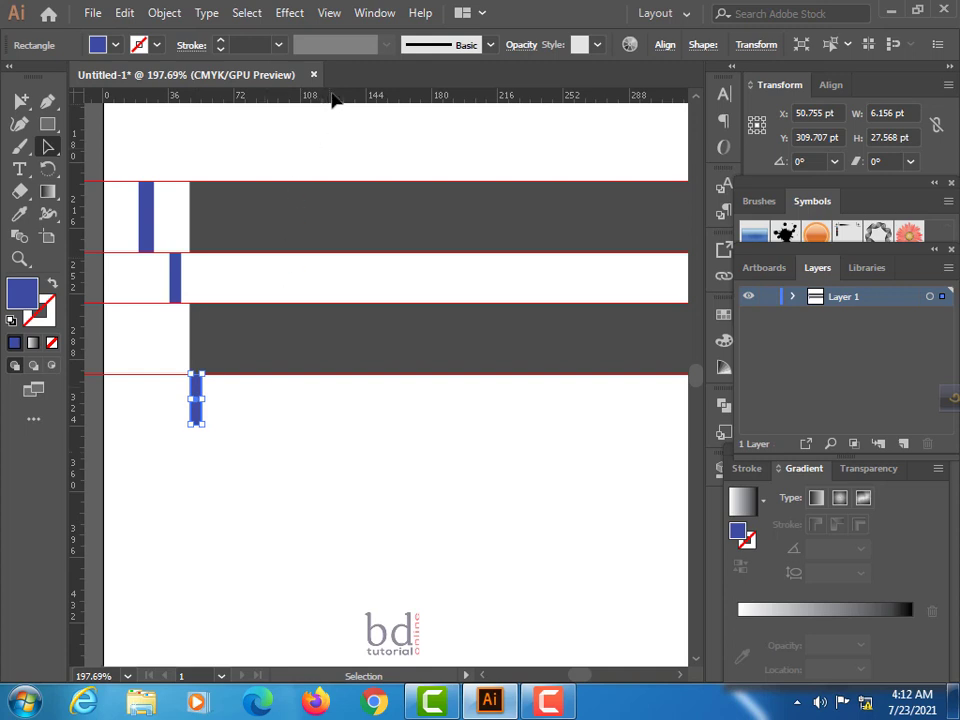
{"action": "left_click_drag", "start_coordinate": [345, 97], "coordinate": [343, 435]}
- Snap the lowest guide to the blue bar's bottom edge, then zoom back out
{"action": "scroll", "coordinate": [410, 375], "scroll_direction": "down", "scroll_amount": 1}
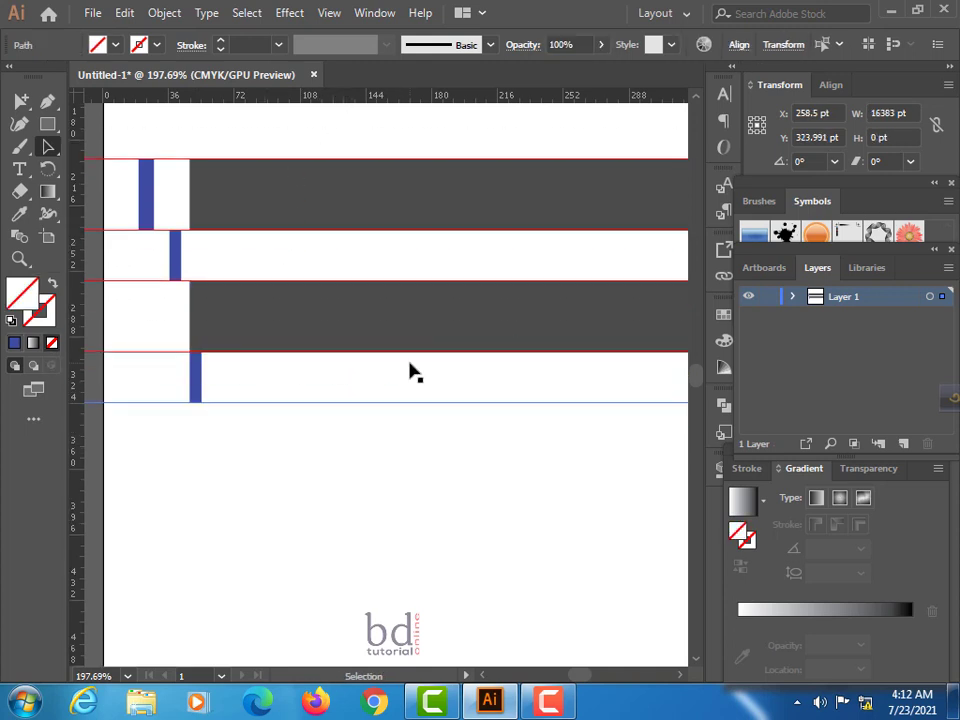
{"action": "scroll", "coordinate": [411, 370], "scroll_direction": "down", "scroll_amount": 1}
{"action": "key", "text": "z"}
{"action": "left_click", "coordinate": [197, 381]}
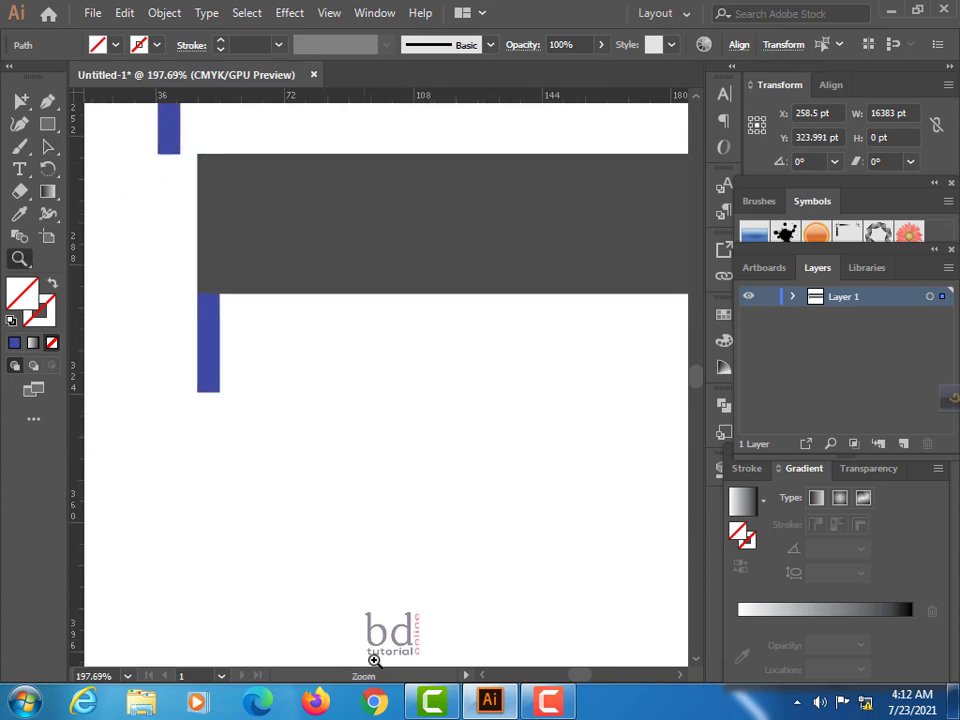
{"action": "left_click", "coordinate": [227, 400]}
{"action": "key", "text": "v"}
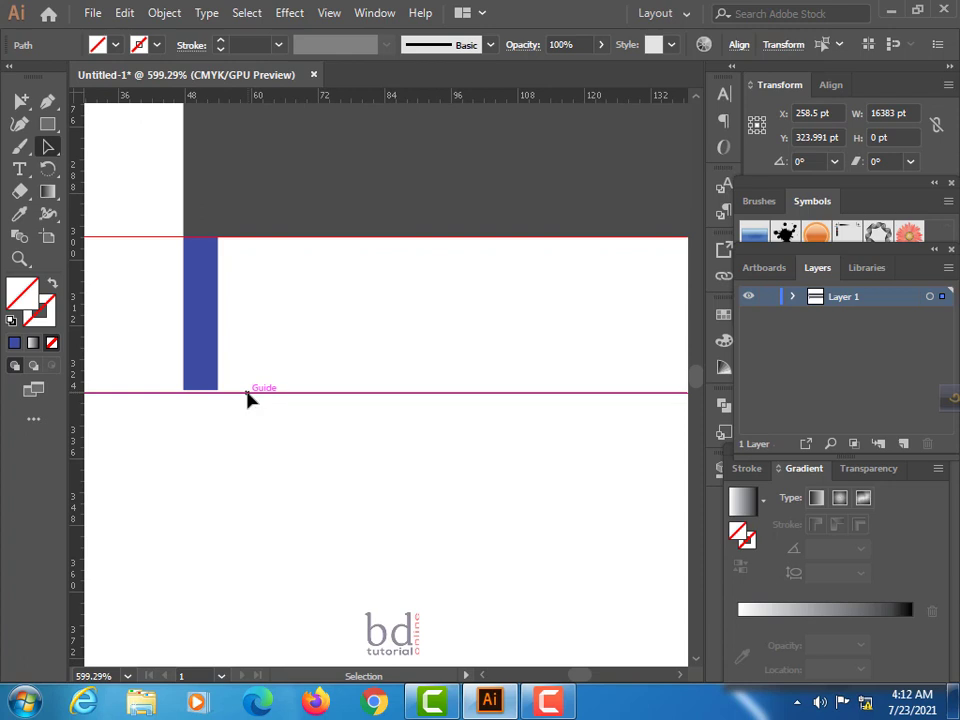
{"action": "left_click_drag", "start_coordinate": [248, 392], "coordinate": [248, 389]}
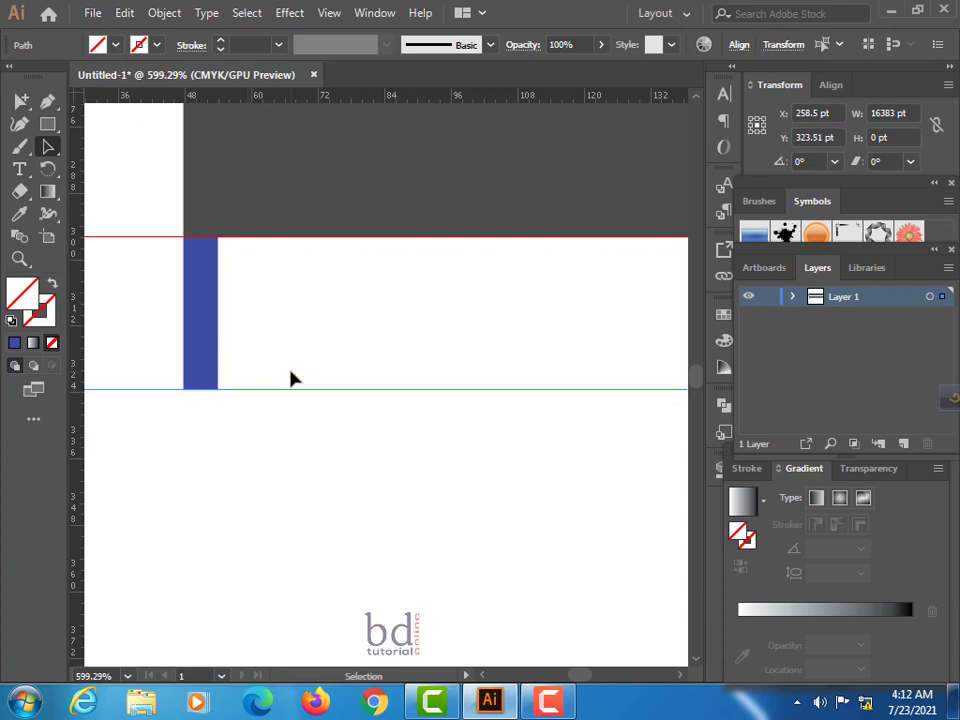
{"action": "key", "text": "z"}
{"action": "left_click", "coordinate": [182, 368], "text": "alt"}
{"action": "left_click_drag", "start_coordinate": [182, 368], "coordinate": [285, 366]}
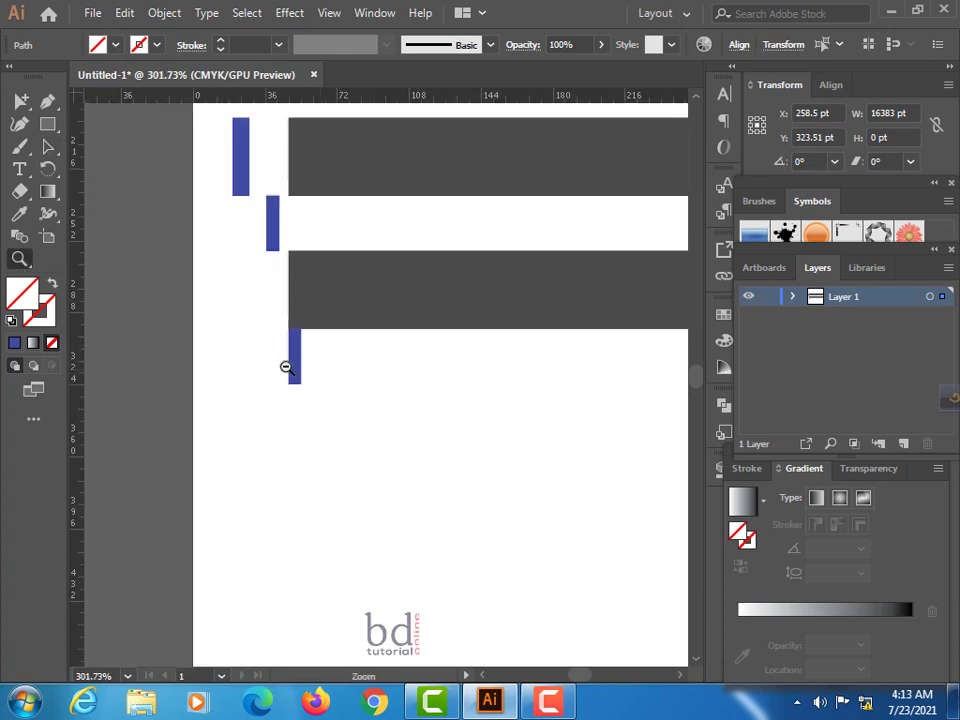
{"action": "scroll", "coordinate": [372, 357], "scroll_direction": "down", "scroll_amount": 2}
{"action": "left_click_drag", "start_coordinate": [372, 357], "coordinate": [296, 283]}
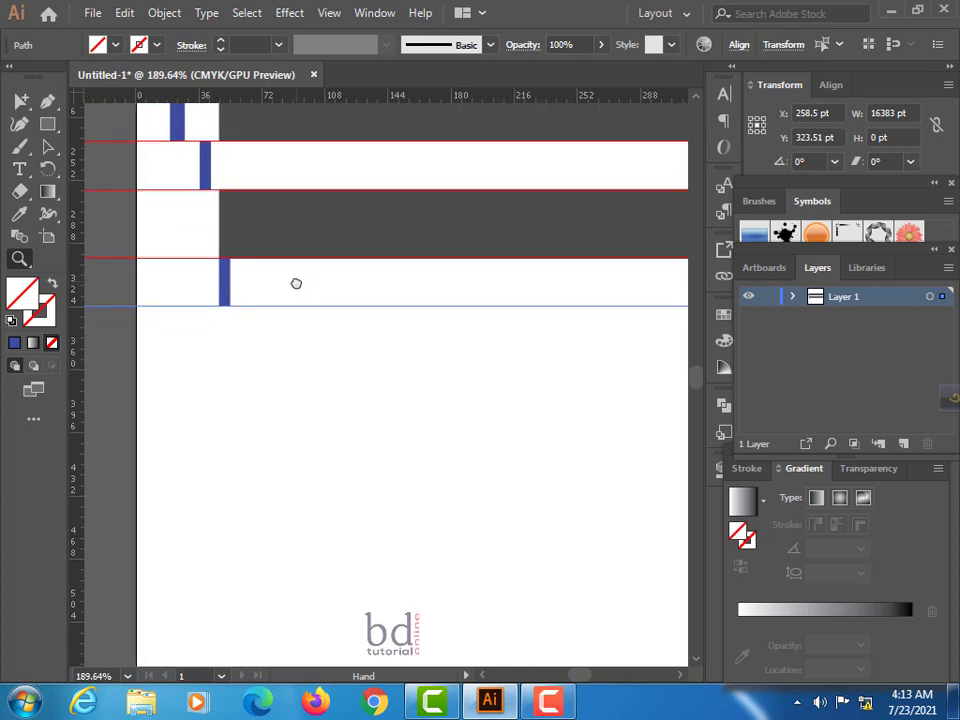
- Copy a dark bar and a blue spacer further down the stack, then add a guide beneath them
{"action": "left_click", "coordinate": [47, 148]}
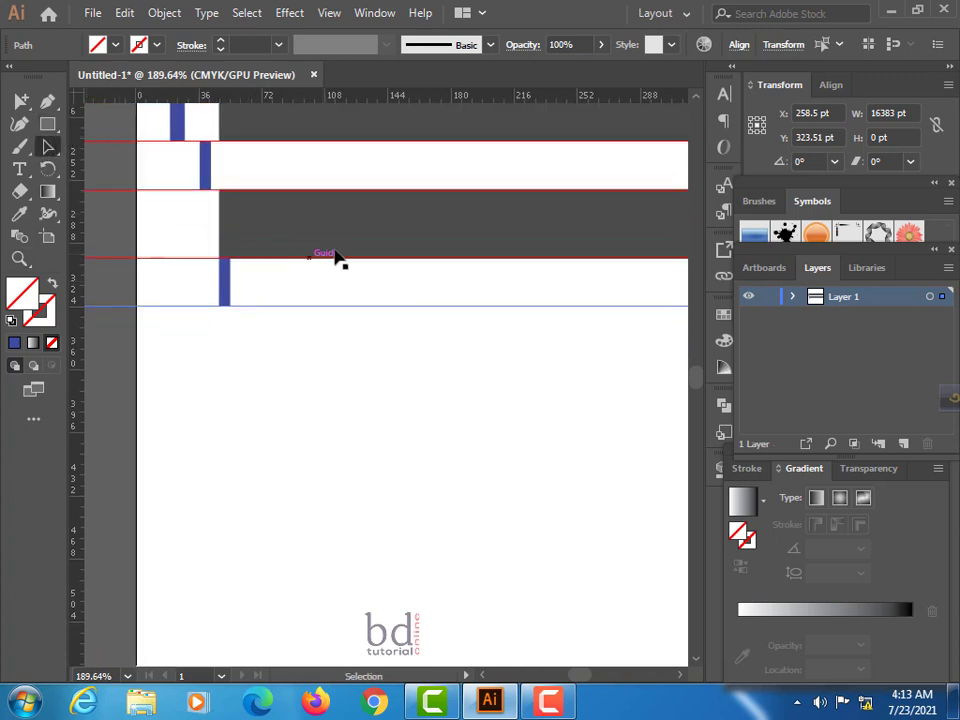
{"action": "left_click", "coordinate": [364, 248]}
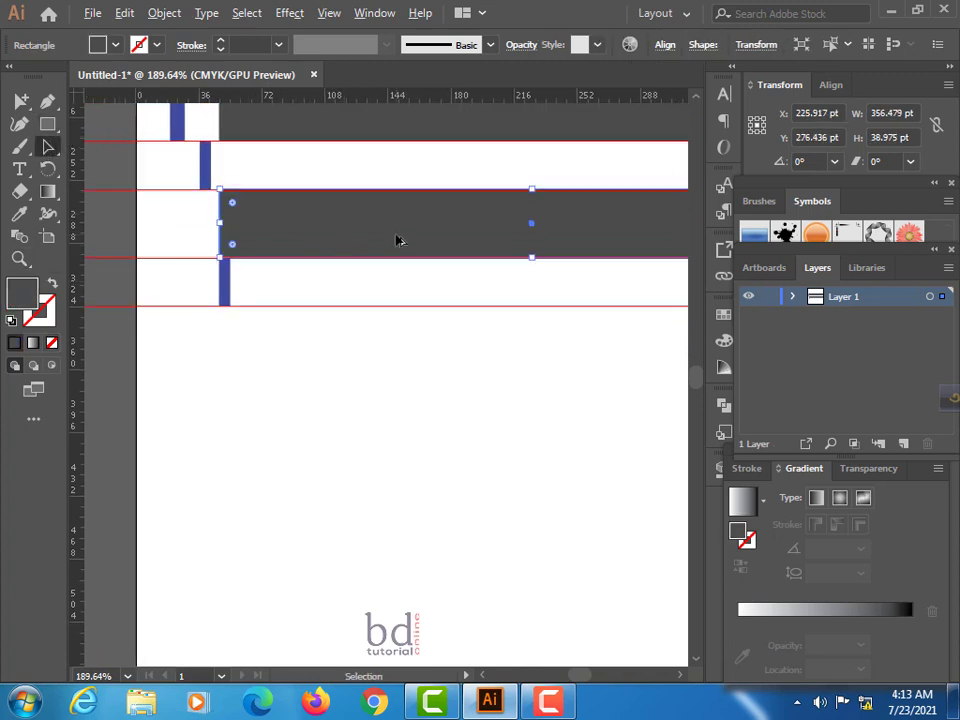
{"action": "left_click_drag", "start_coordinate": [398, 242], "coordinate": [398, 356]}
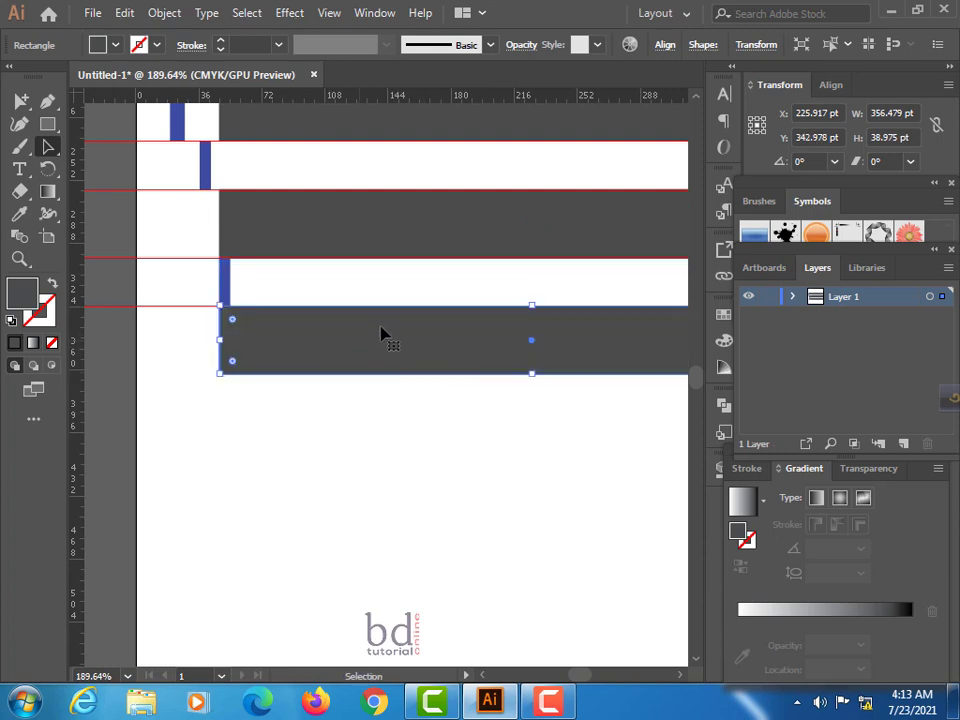
{"action": "scroll", "coordinate": [383, 332], "scroll_direction": "up", "scroll_amount": 1}
{"action": "scroll", "coordinate": [383, 332], "scroll_direction": "up", "scroll_amount": 1}
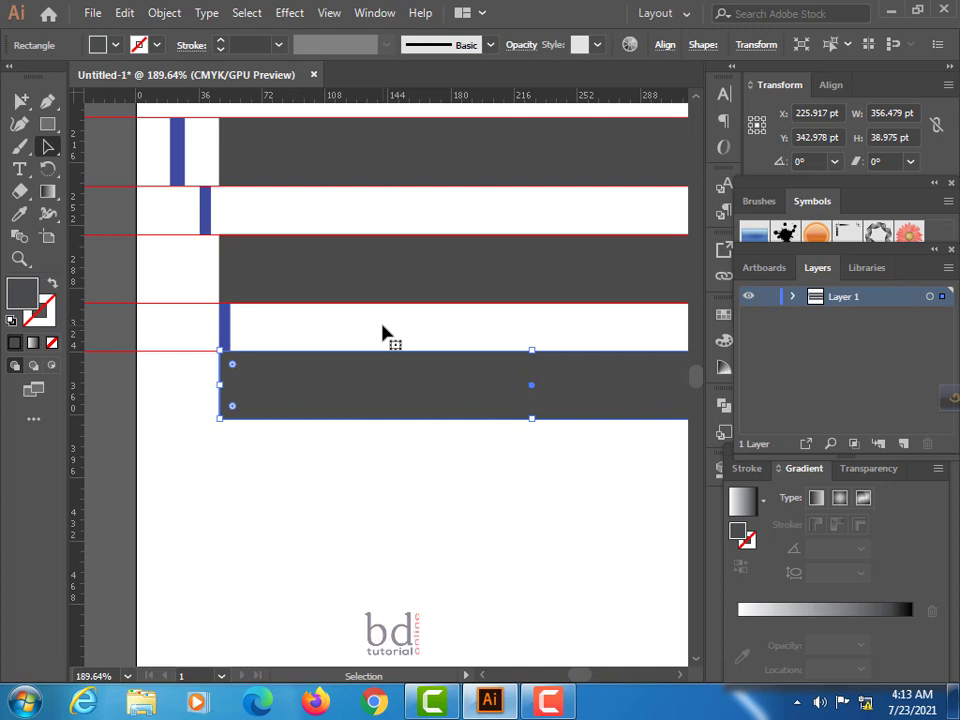
{"action": "left_click", "coordinate": [228, 326]}
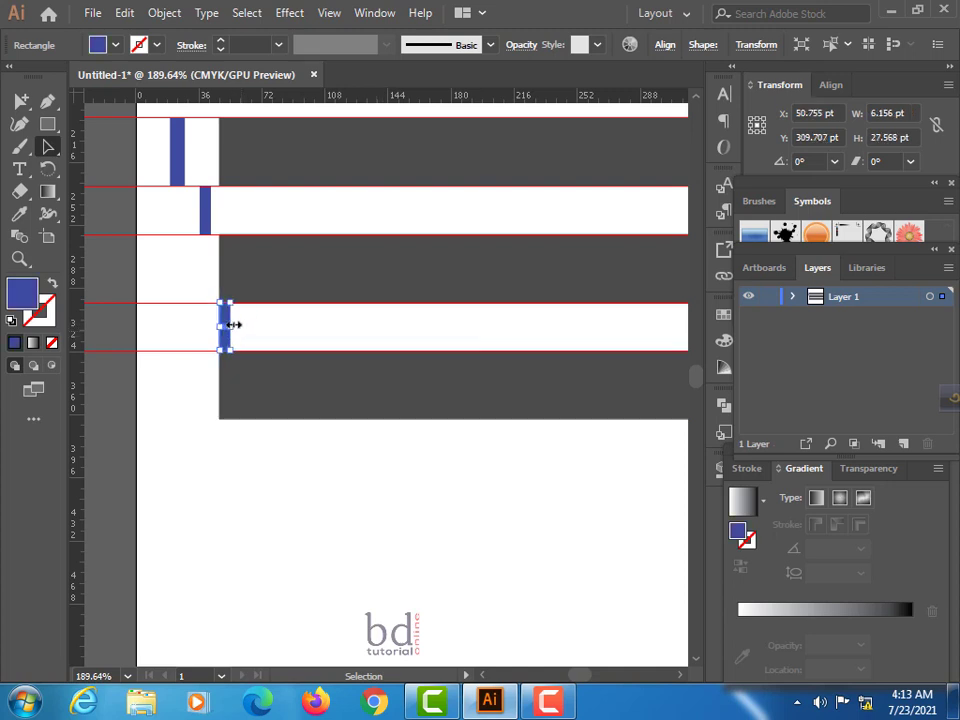
{"action": "left_click_drag", "start_coordinate": [228, 322], "coordinate": [255, 437]}
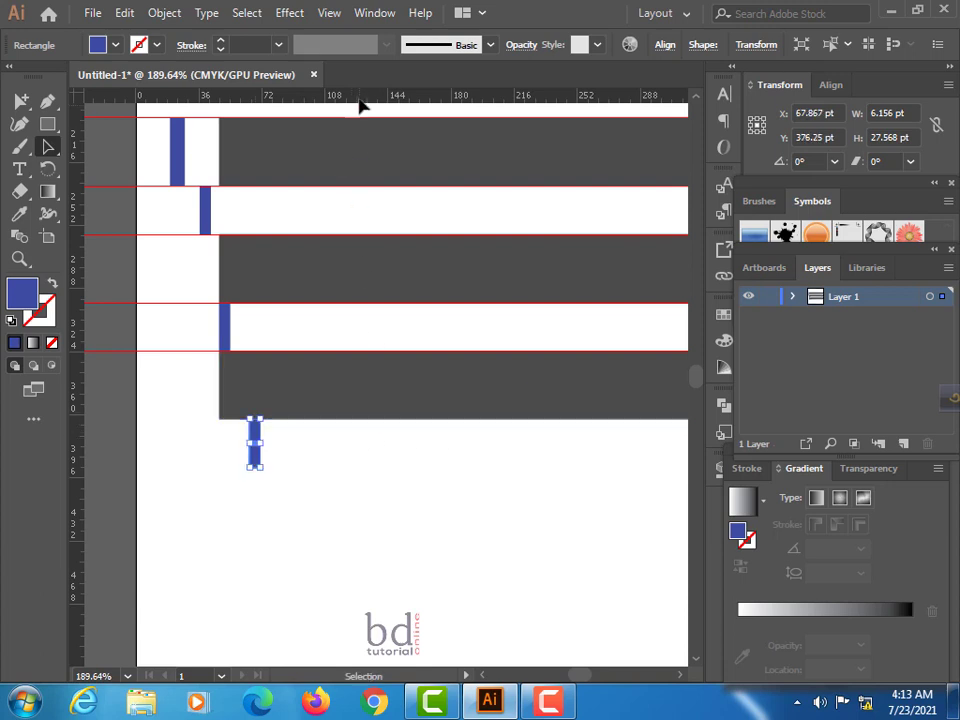
{"action": "mouse_move", "coordinate": [360, 101]}
{"action": "left_mouse_down"}
{"action": "mouse_move", "coordinate": [347, 469]}
{"action": "mouse_move", "coordinate": [371, 566]}
{"action": "mouse_move", "coordinate": [311, 420]}
{"action": "mouse_move", "coordinate": [341, 463]}
{"action": "left_mouse_up"}
- Nudge the new guide up flush with the newest blue spacer's bottom edge
{"action": "key", "text": "z"}
{"action": "scroll", "coordinate": [341, 463], "scroll_direction": "down", "scroll_amount": 2}
{"action": "left_click", "coordinate": [48, 147]}
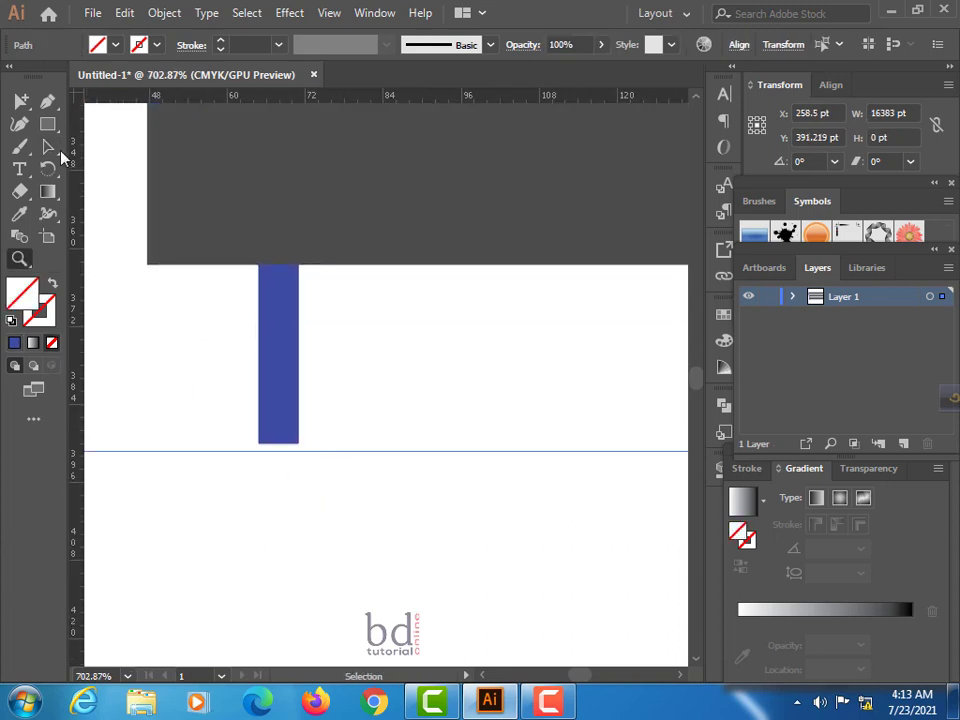
{"action": "left_click_drag", "start_coordinate": [348, 456], "coordinate": [347, 446]}
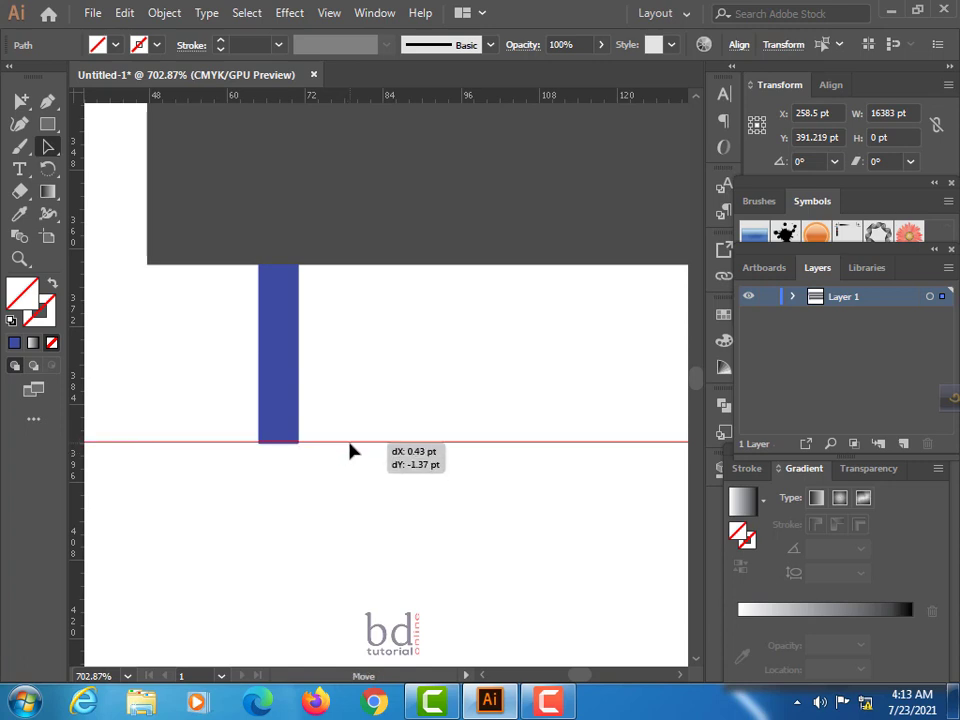
{"action": "left_click_drag", "start_coordinate": [348, 452], "coordinate": [349, 451]}
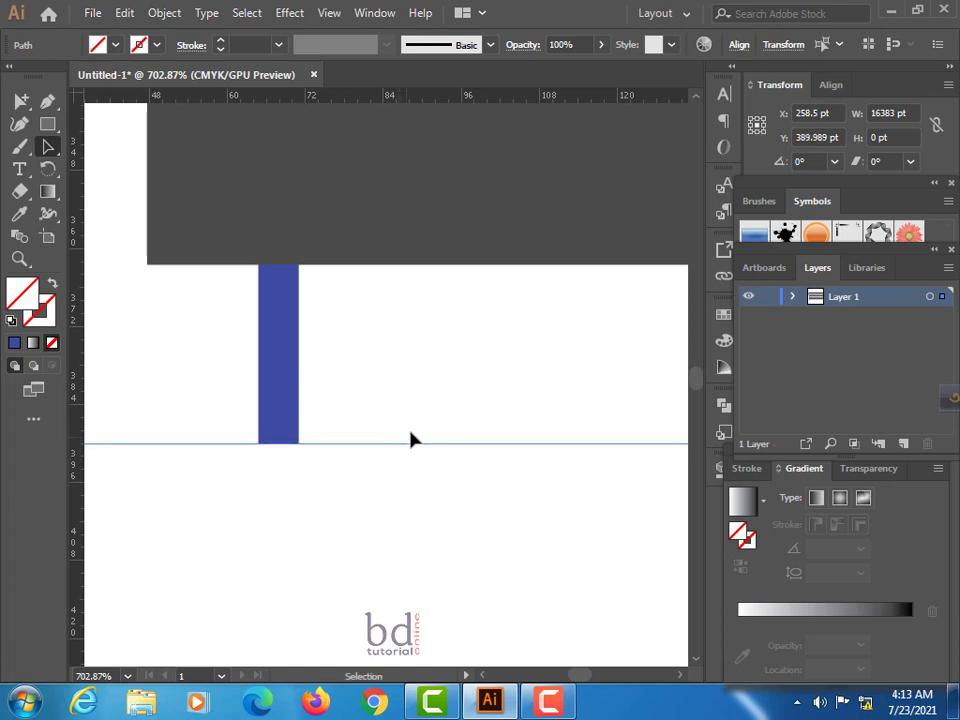
{"action": "key", "text": "z"}
{"action": "scroll", "coordinate": [268, 354], "scroll_direction": "down", "scroll_amount": 3, "text": "alt"}
{"action": "scroll", "coordinate": [413, 401], "scroll_direction": "down", "scroll_amount": 2}
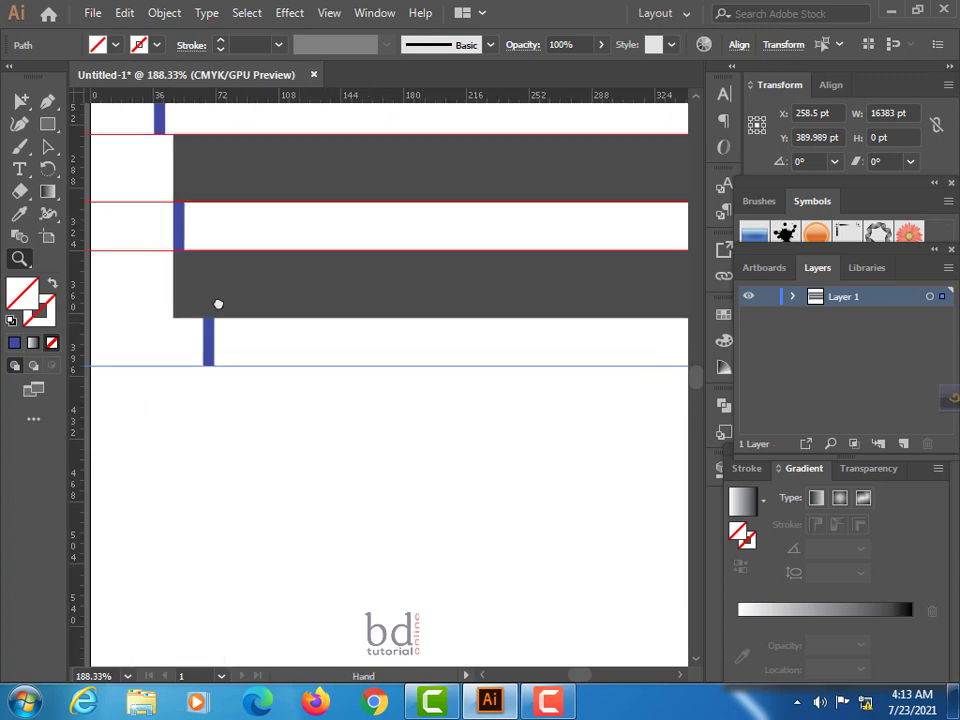
{"action": "scroll", "coordinate": [337, 361], "scroll_direction": "down", "scroll_amount": 2}
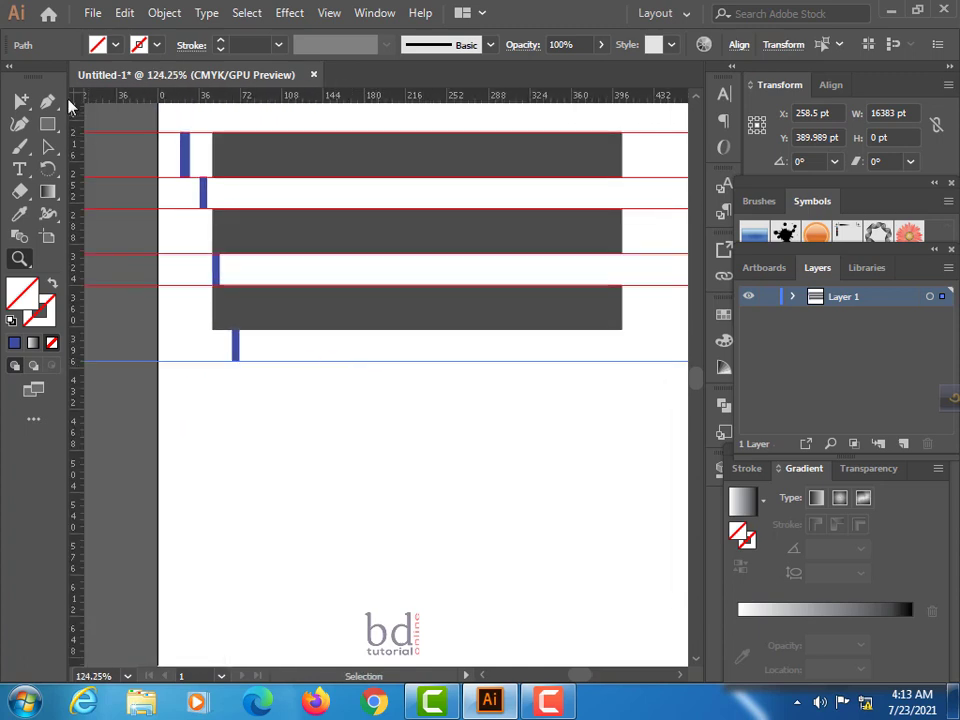
- Copy the bottom grey bar beneath the stack and place a vertical guide past the bars' right end
{"action": "left_click", "coordinate": [48, 147]}
{"action": "left_click", "coordinate": [410, 325]}
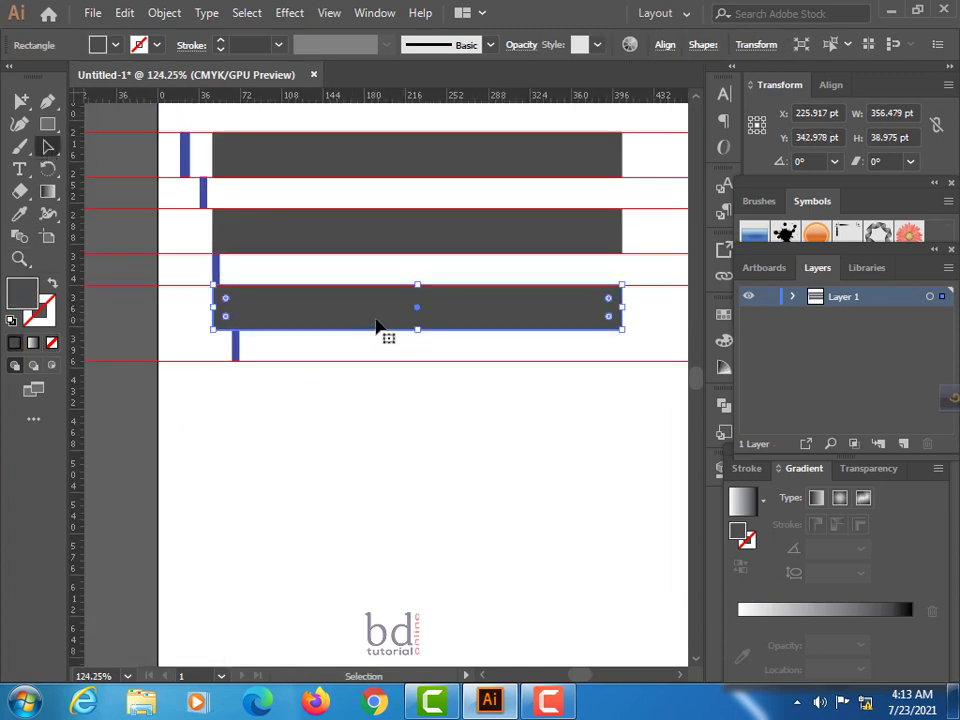
{"action": "left_click_drag", "start_coordinate": [381, 322], "coordinate": [388, 400]}
{"action": "key", "text": "z"}
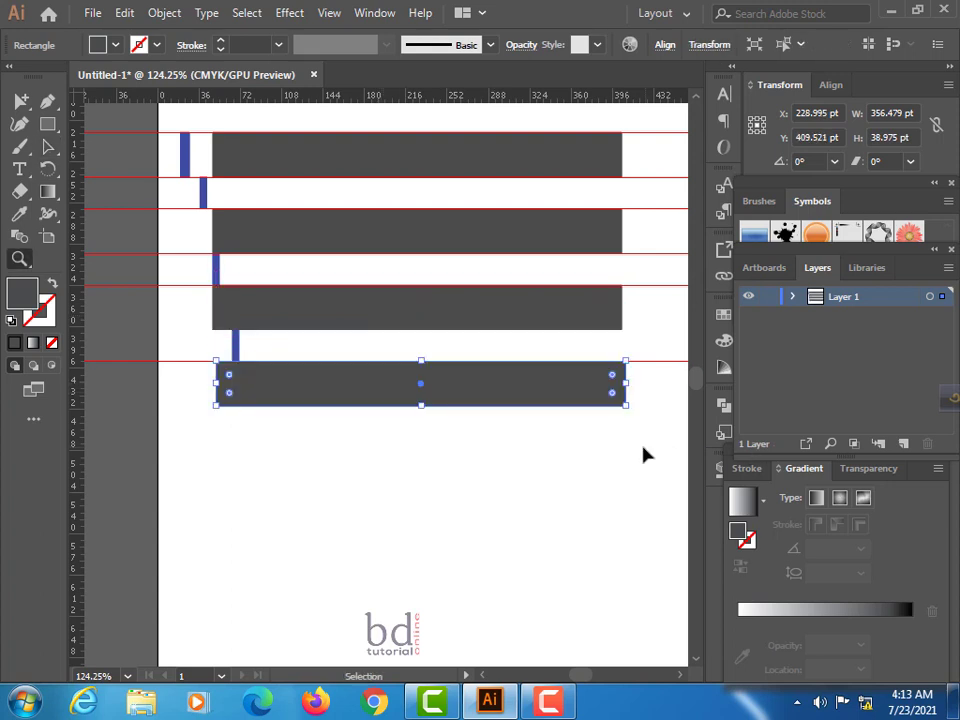
{"action": "mouse_move", "coordinate": [643, 452]}
{"action": "left_mouse_down"}
{"action": "mouse_move", "coordinate": [512, 377]}
{"action": "mouse_move", "coordinate": [461, 360]}
{"action": "left_mouse_up"}
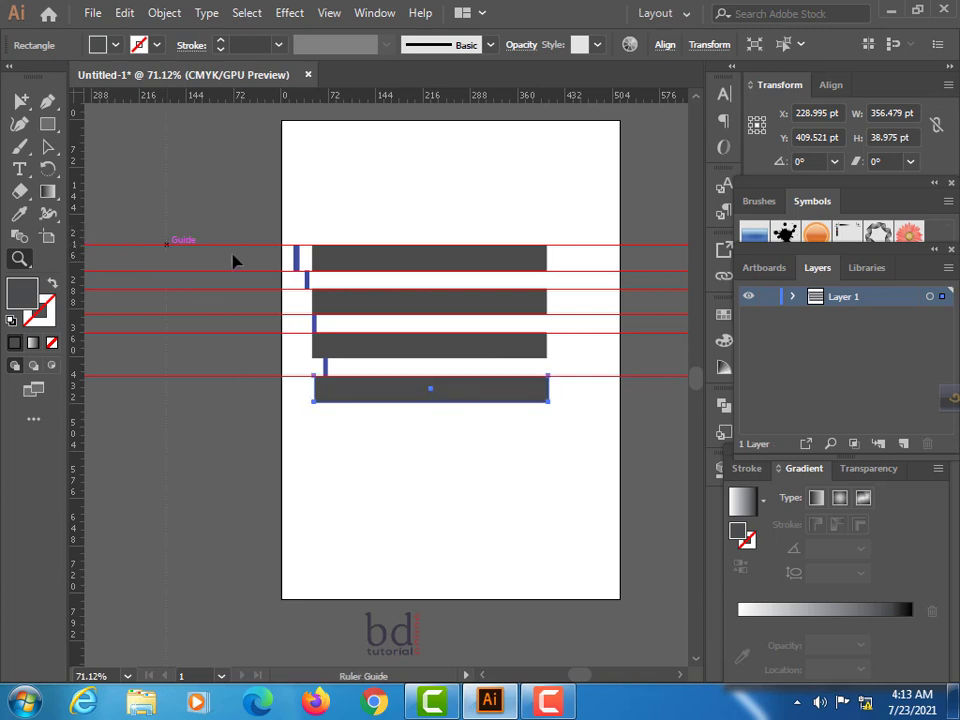
{"action": "left_click_drag", "start_coordinate": [232, 261], "coordinate": [594, 298]}
{"action": "left_click_drag", "start_coordinate": [590, 302], "coordinate": [581, 330]}
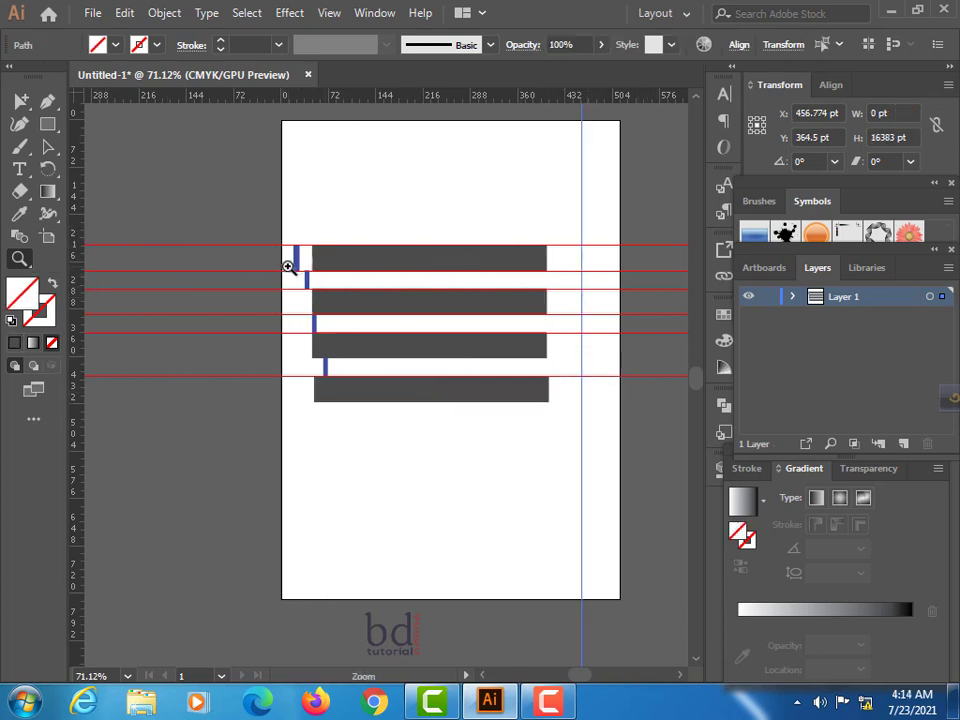
- Move the top blue spacer right of the top bar as a horizontal tick
{"action": "left_click", "coordinate": [47, 147]}
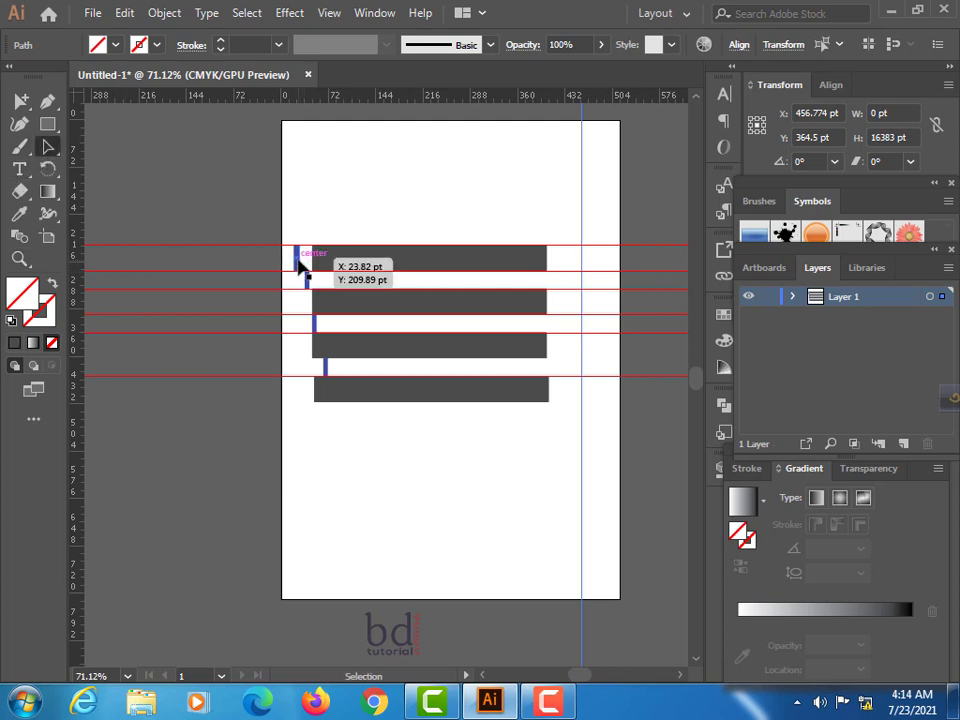
{"action": "left_click", "coordinate": [298, 257]}
{"action": "mouse_move", "coordinate": [298, 266]}
{"action": "left_mouse_down"}
{"action": "mouse_move", "coordinate": [570, 262]}
{"action": "mouse_move", "coordinate": [549, 240]}
{"action": "mouse_move", "coordinate": [545, 253]}
{"action": "left_mouse_up"}
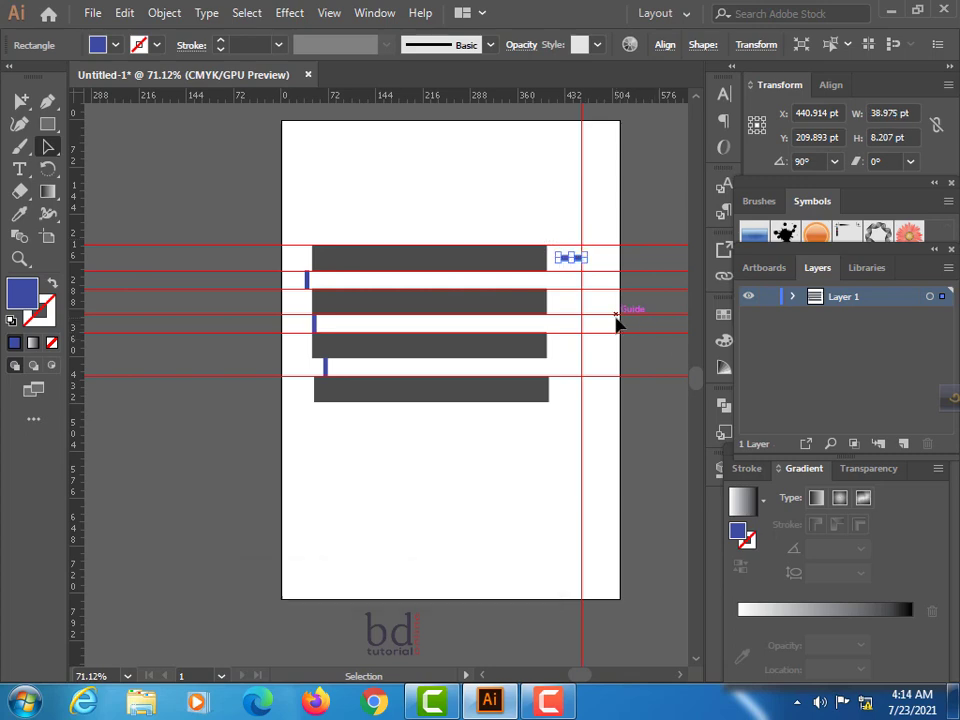
{"action": "key", "text": "z"}
{"action": "left_click", "coordinate": [561, 242]}
{"action": "scroll", "coordinate": [634, 433], "scroll_direction": "up", "scroll_amount": 3}
{"action": "scroll", "coordinate": [559, 236], "scroll_direction": "up", "scroll_amount": 2}
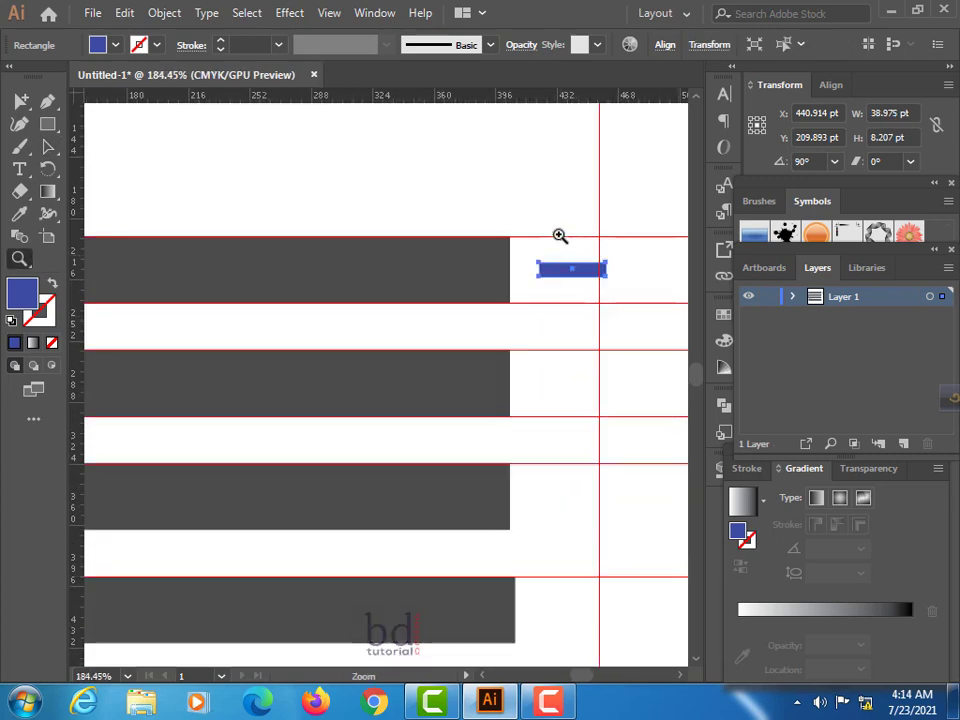
{"action": "scroll", "coordinate": [628, 375], "scroll_direction": "up", "scroll_amount": 2}
{"action": "mouse_move", "coordinate": [561, 303]}
{"action": "left_mouse_down"}
{"action": "mouse_move", "coordinate": [537, 311]}
{"action": "mouse_move", "coordinate": [537, 296]}
{"action": "left_mouse_up"}
- Add a vertical guide at the blue tick's left edge and zoom out to the whole stack
{"action": "left_click", "coordinate": [47, 146]}
{"action": "left_click", "coordinate": [531, 292]}
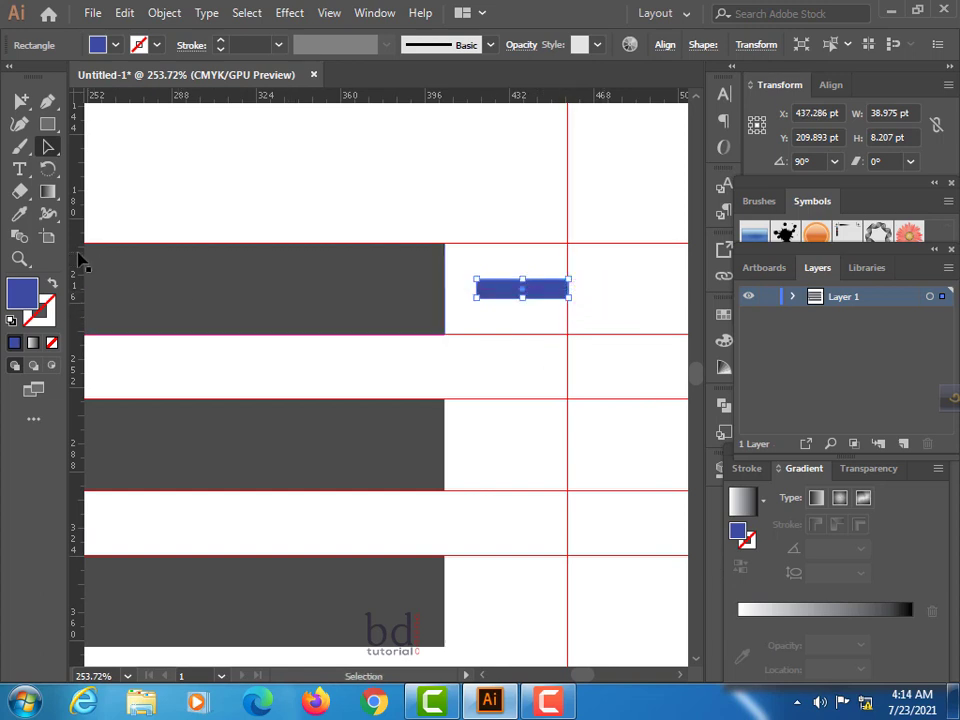
{"action": "left_click_drag", "start_coordinate": [80, 258], "coordinate": [478, 319]}
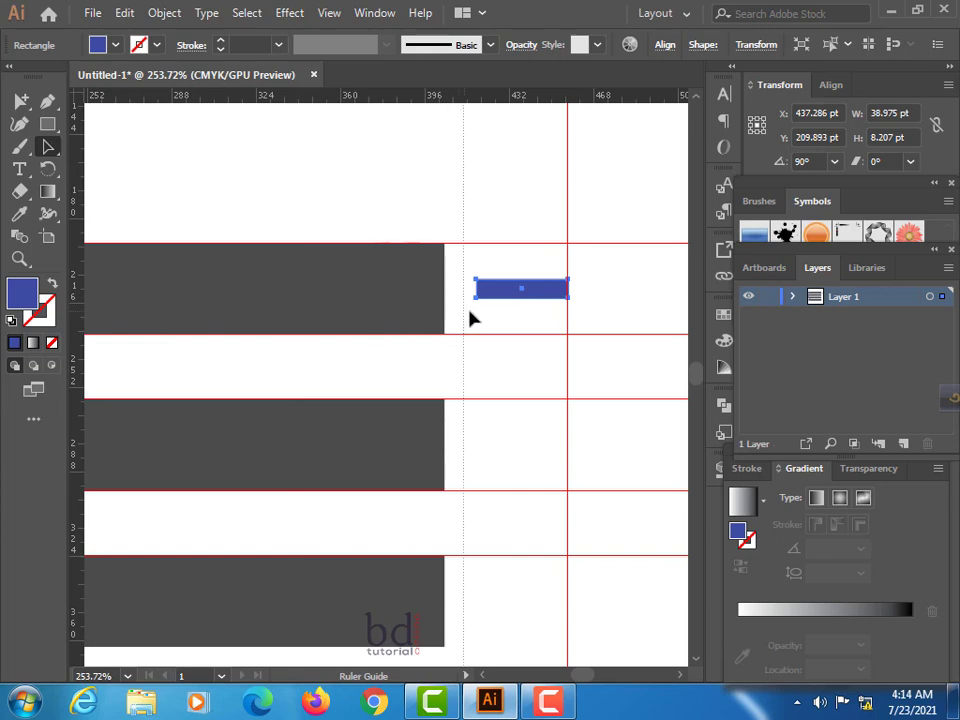
{"action": "key", "text": "z"}
{"action": "left_click", "coordinate": [534, 371], "text": "alt"}
{"action": "left_click", "coordinate": [530, 345], "text": "alt"}
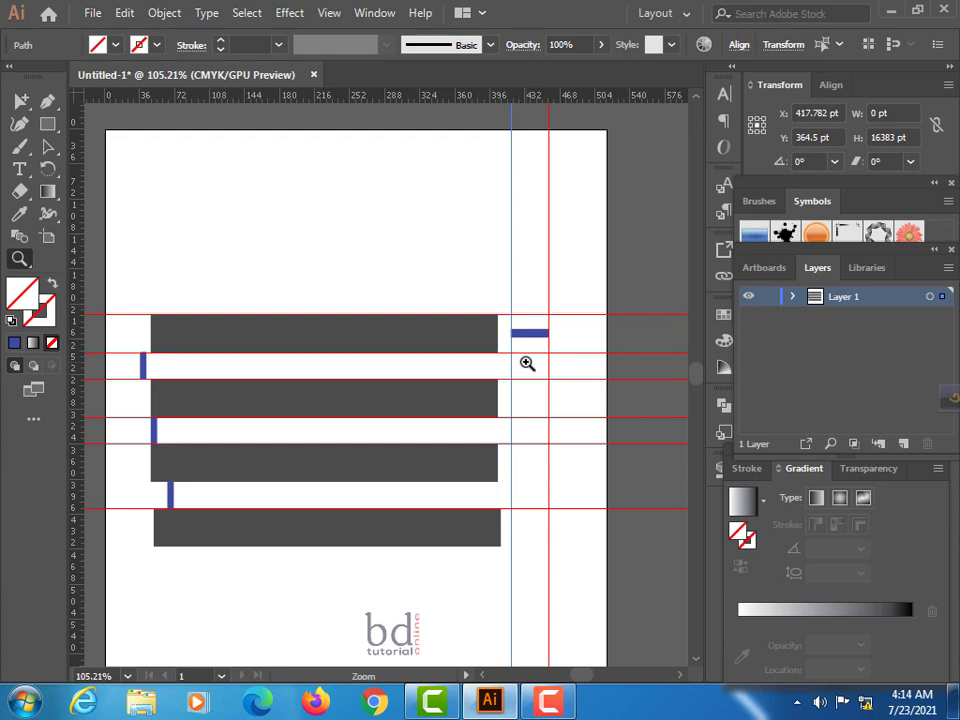
- Move the second blue spacer right of the bars and rotate it 90° to horizontal
{"action": "left_click", "coordinate": [48, 147]}
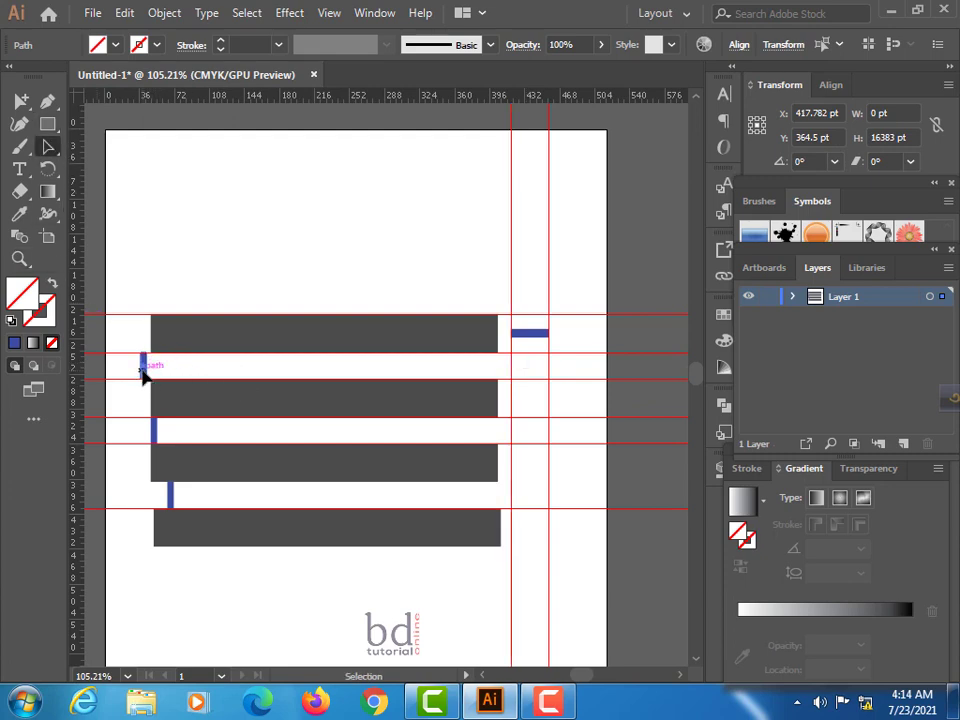
{"action": "left_click", "coordinate": [142, 369]}
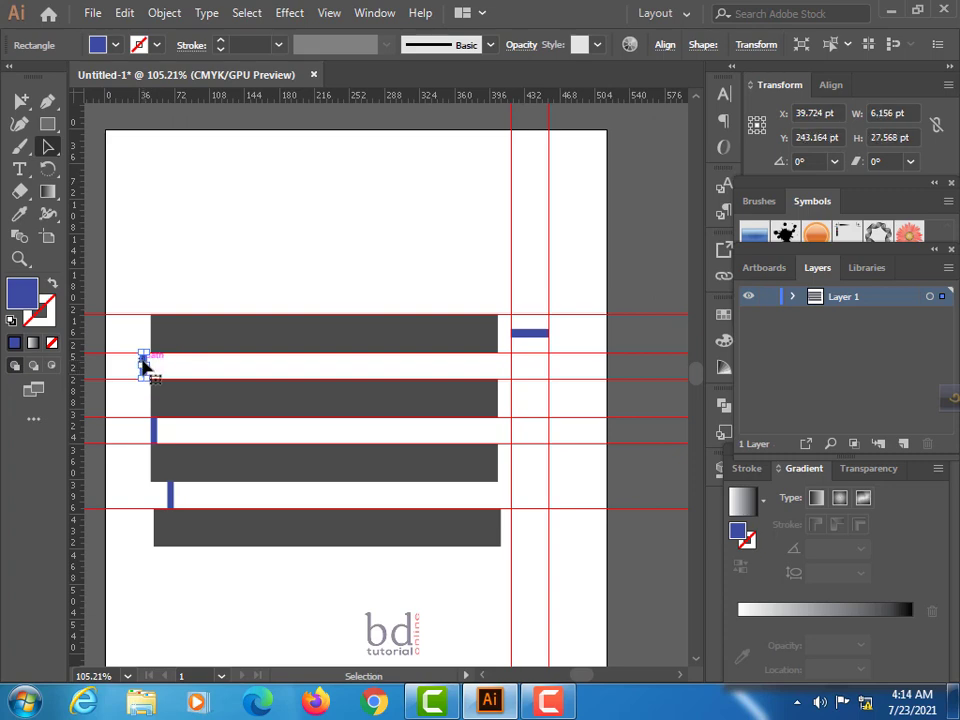
{"action": "mouse_move", "coordinate": [145, 369]}
{"action": "left_mouse_down"}
{"action": "mouse_move", "coordinate": [500, 371]}
{"action": "mouse_move", "coordinate": [483, 343]}
{"action": "left_mouse_up"}
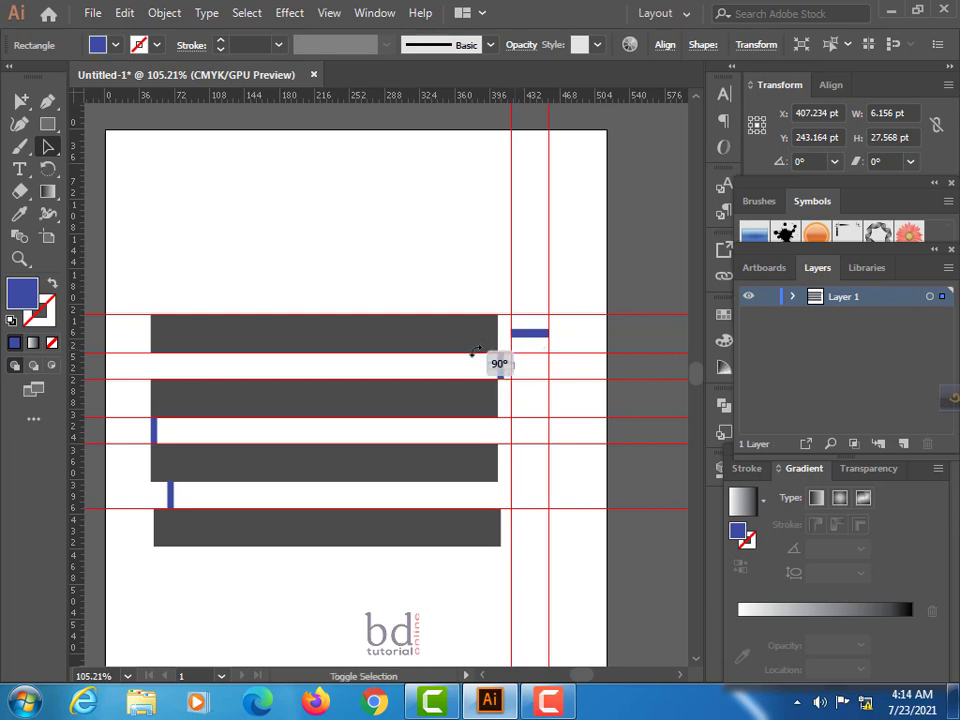
{"action": "left_click_drag", "start_coordinate": [483, 343], "coordinate": [497, 364]}
{"action": "key", "text": "z"}
{"action": "left_click", "coordinate": [503, 366]}
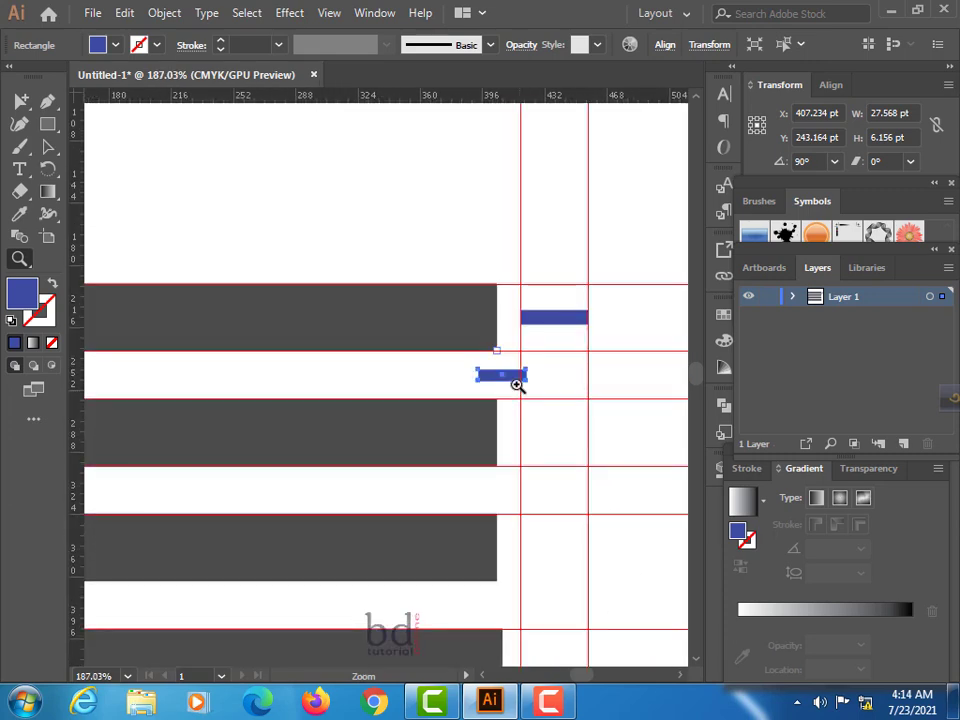
{"action": "left_click", "coordinate": [570, 473]}
{"action": "left_click", "coordinate": [494, 375]}
- Nudge the horizontal spacer so its right edge sits flush with the vertical guide
{"action": "key", "text": "v"}
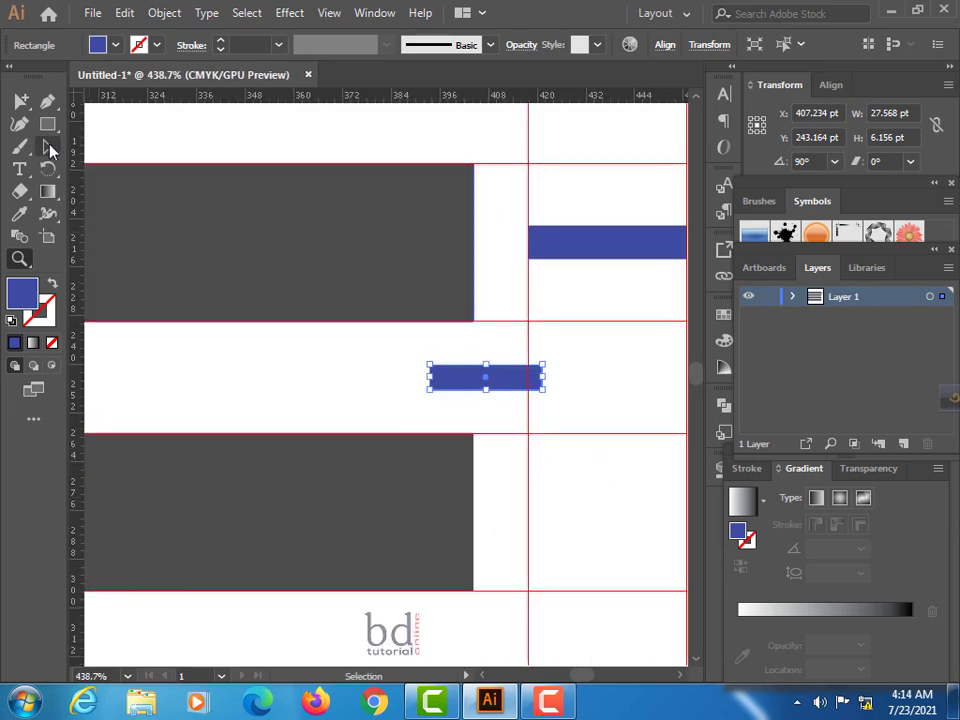
{"action": "left_click", "coordinate": [45, 150]}
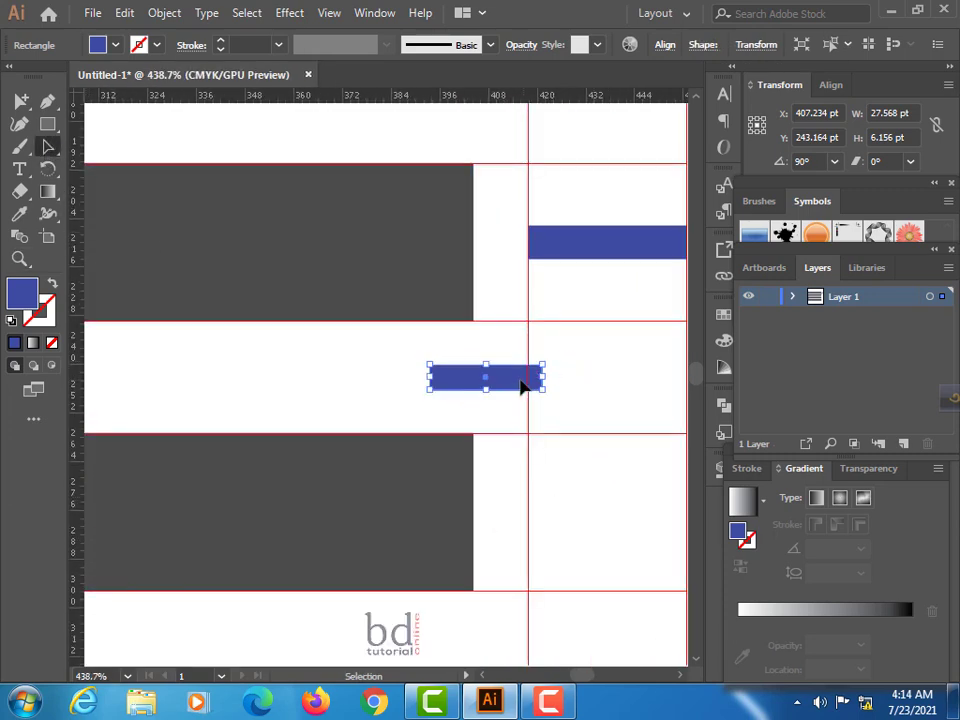
{"action": "mouse_move", "coordinate": [523, 386]}
{"action": "left_mouse_down"}
{"action": "mouse_move", "coordinate": [512, 379]}
{"action": "mouse_move", "coordinate": [517, 385]}
{"action": "left_mouse_up"}
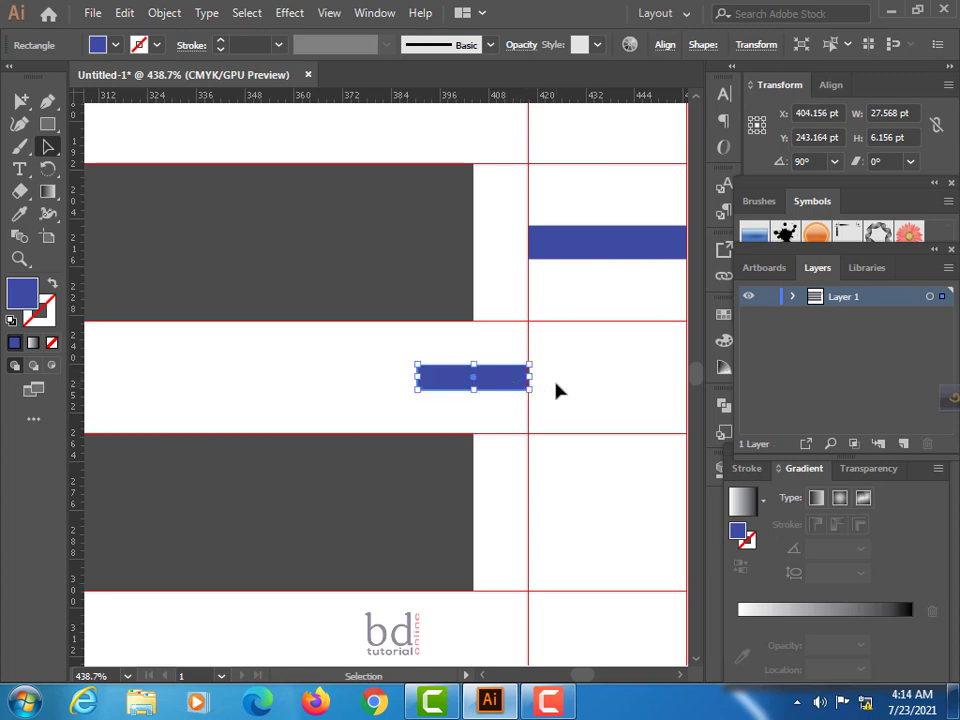
{"action": "left_click", "coordinate": [557, 390]}
{"action": "key", "text": "z"}
{"action": "left_click", "coordinate": [507, 342]}
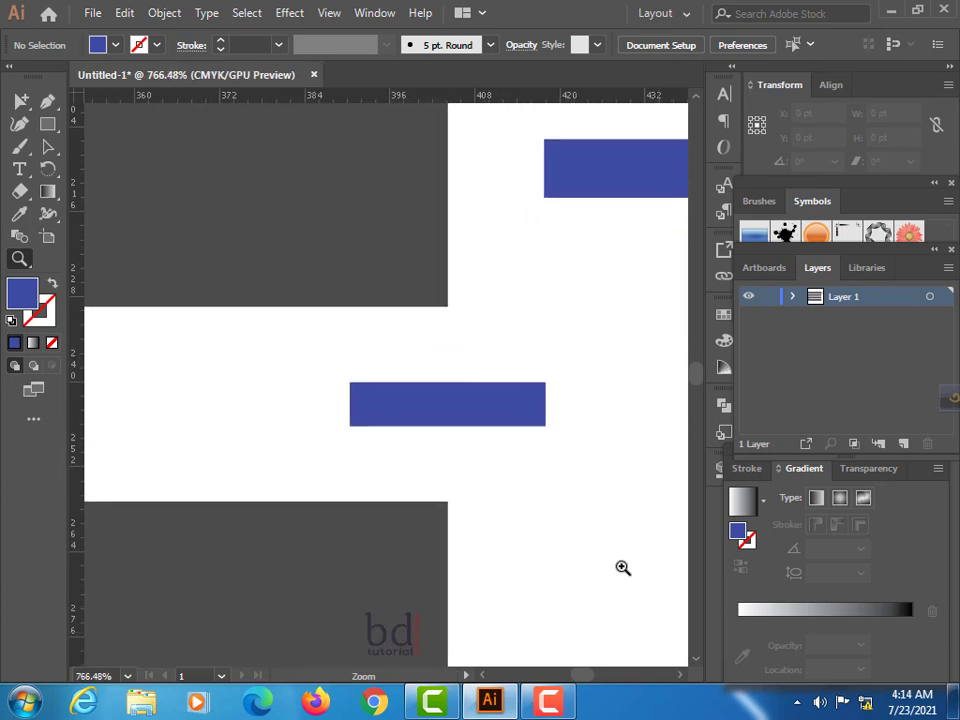
{"action": "left_click", "coordinate": [540, 400]}
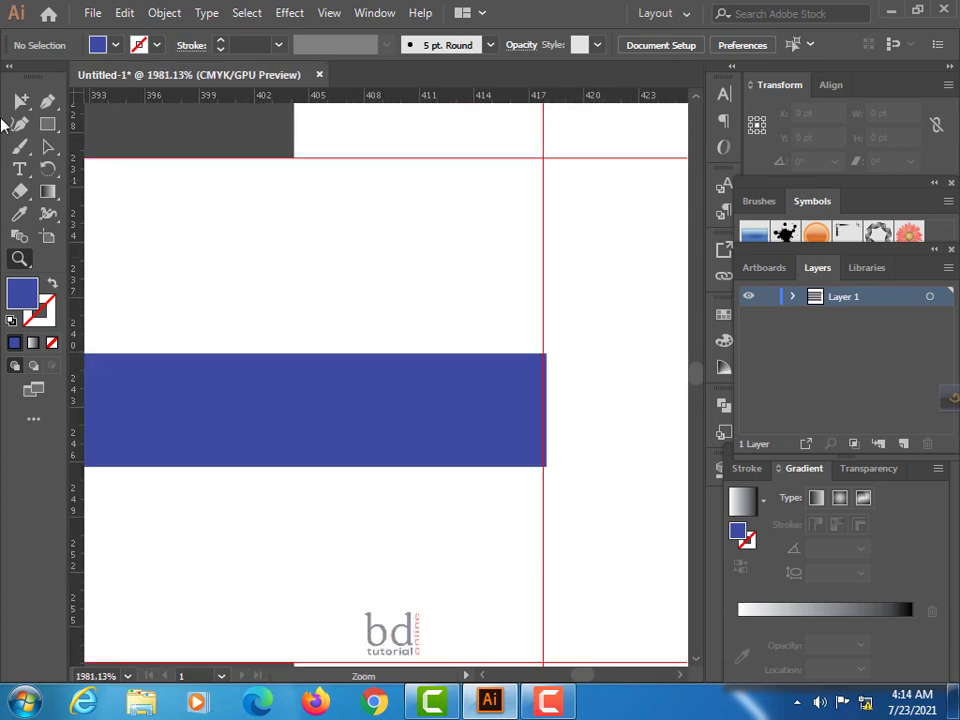
{"action": "left_click", "coordinate": [47, 146]}
{"action": "left_click", "coordinate": [501, 440]}
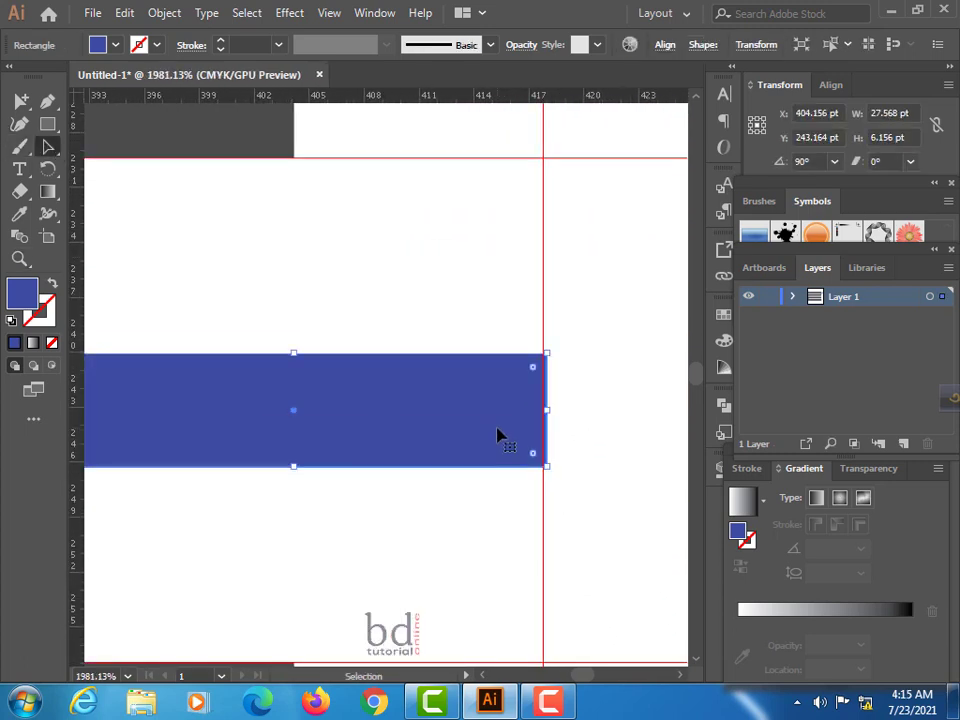
{"action": "left_click_drag", "start_coordinate": [494, 434], "coordinate": [491, 434]}
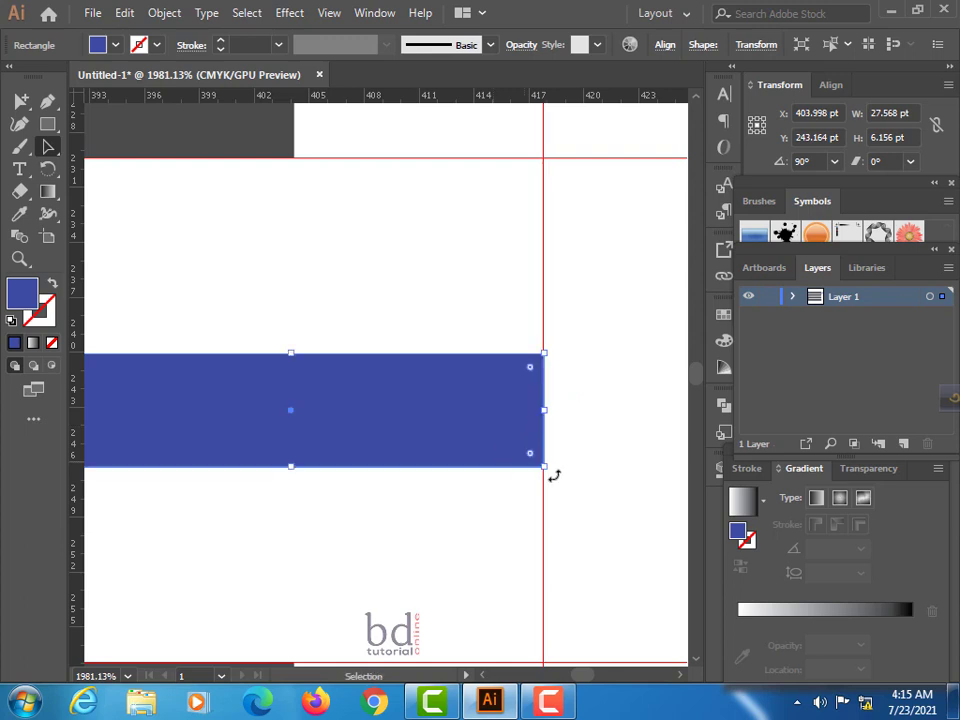
- Zoom out and add a vertical guide along the spacer's left edge
{"action": "key", "text": "z"}
{"action": "left_click", "coordinate": [399, 347], "text": "alt"}
{"action": "left_click", "coordinate": [568, 399], "text": "alt"}
{"action": "left_click", "coordinate": [499, 392], "text": "alt"}
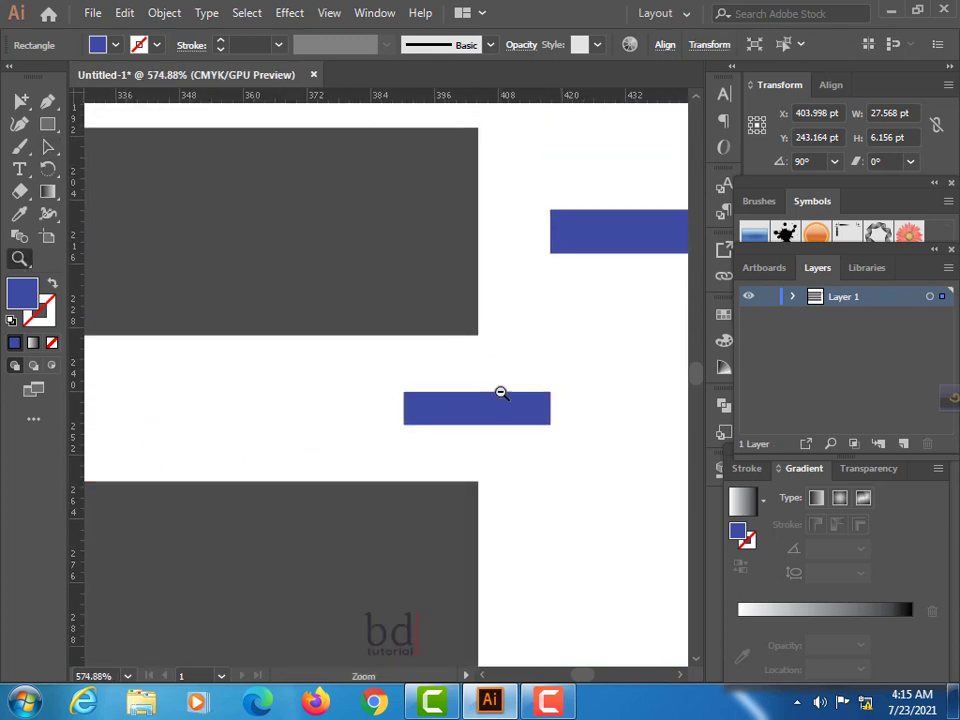
{"action": "left_click", "coordinate": [561, 412], "text": "alt"}
{"action": "left_click_drag", "start_coordinate": [587, 397], "coordinate": [570, 390]}
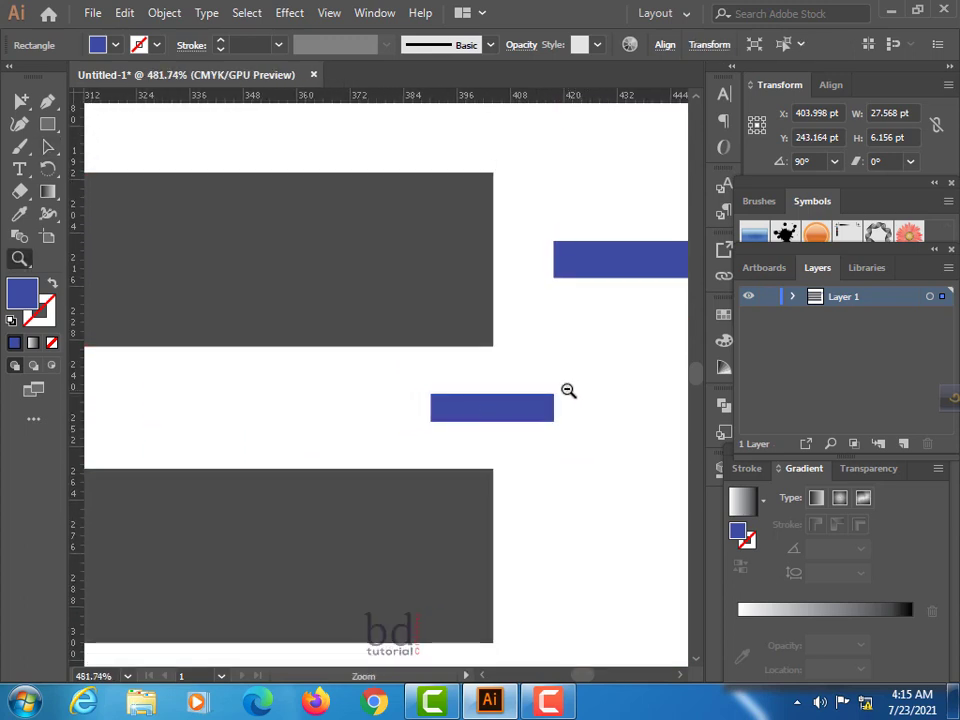
{"action": "left_click_drag", "start_coordinate": [490, 405], "coordinate": [183, 423]}
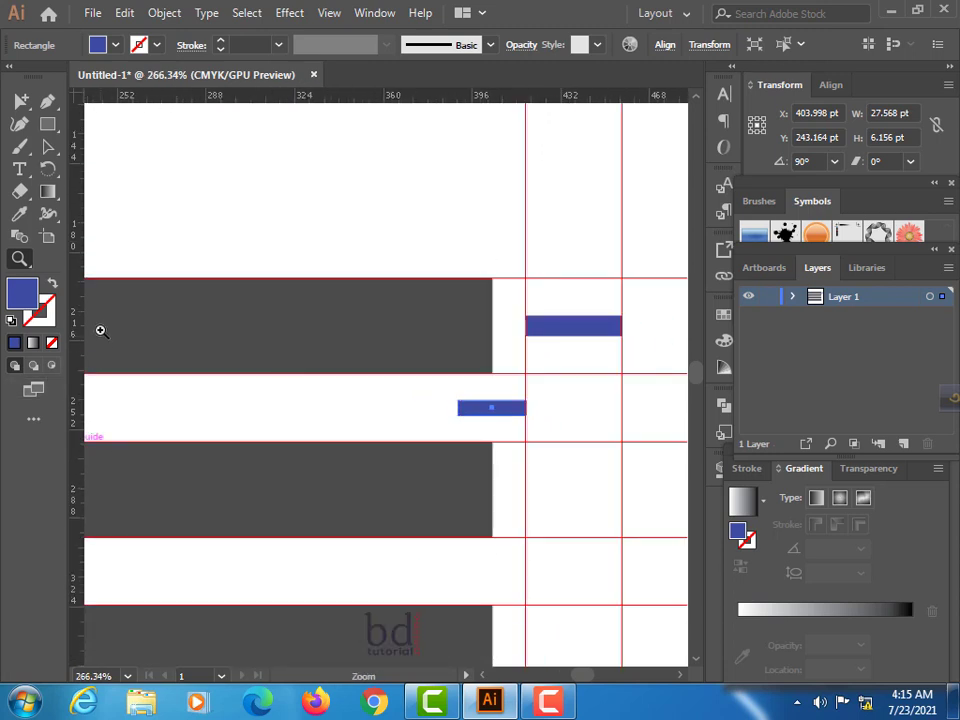
{"action": "key", "text": "v"}
{"action": "left_click_drag", "start_coordinate": [78, 315], "coordinate": [459, 404]}
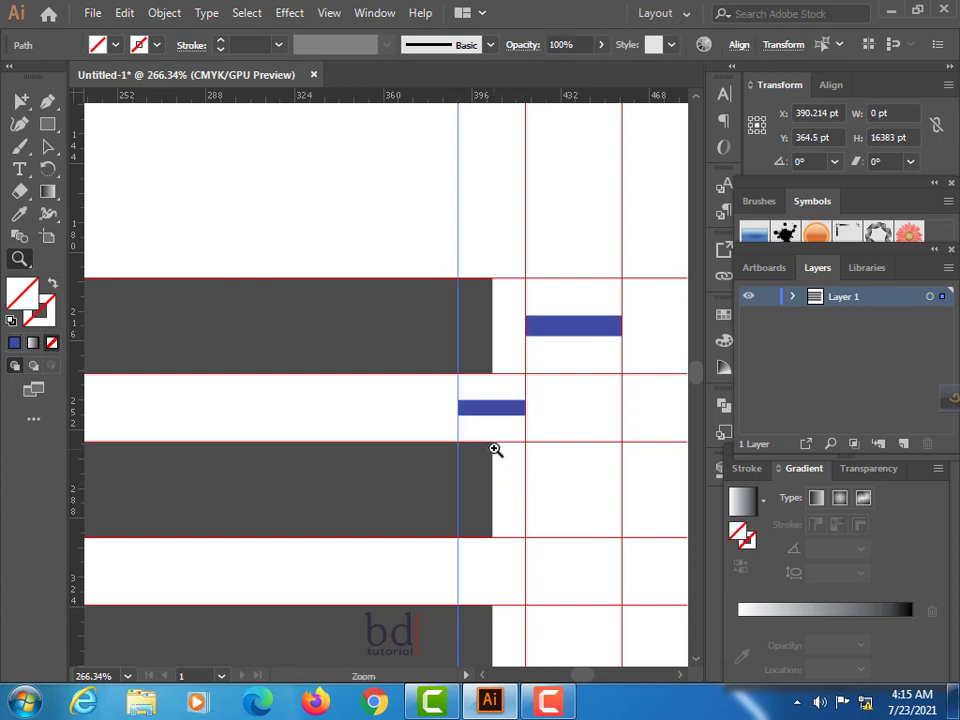
- Shift-select the four small blue strips and delete them, leaving the four dark bars
{"action": "left_click_drag", "start_coordinate": [481, 447], "coordinate": [229, 416]}
{"action": "left_click_drag", "start_coordinate": [403, 450], "coordinate": [410, 351]}
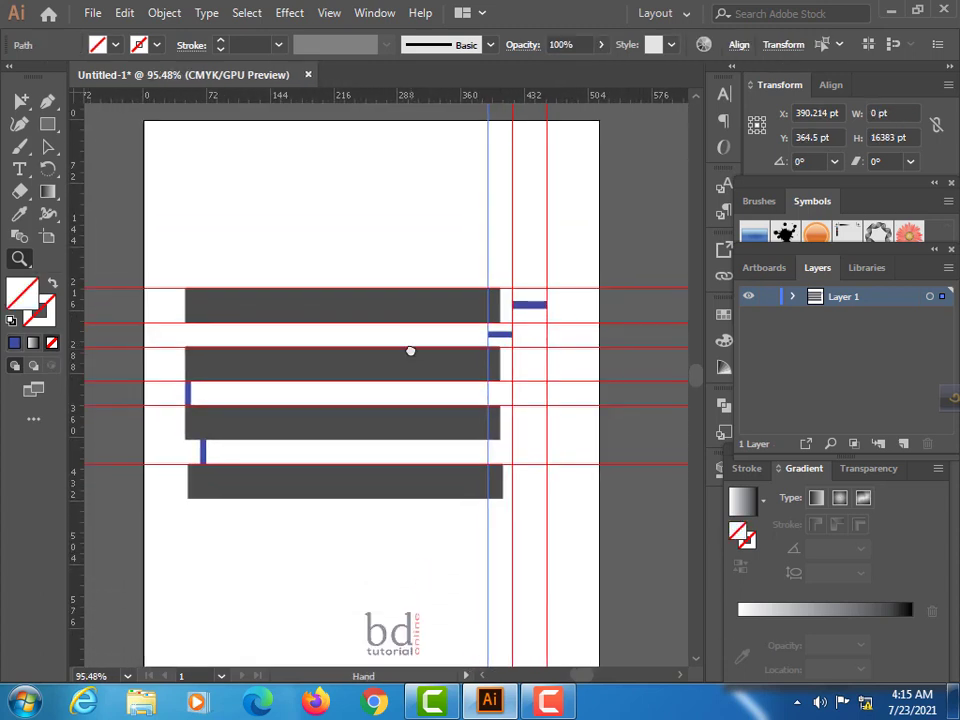
{"action": "left_click", "coordinate": [50, 147]}
{"action": "left_click", "coordinate": [528, 306]}
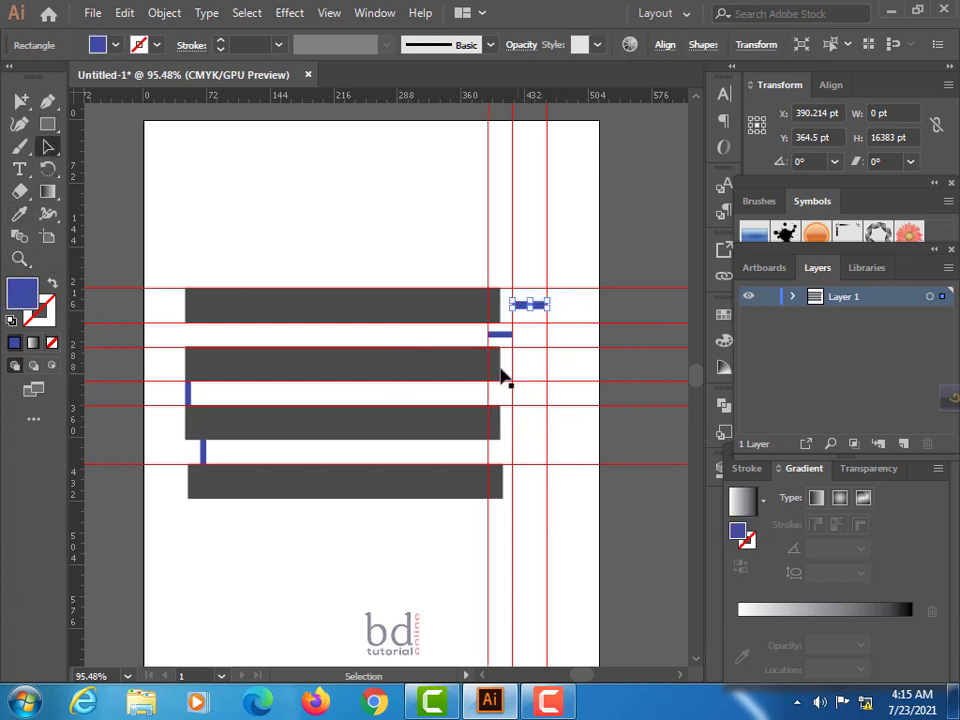
{"action": "left_click", "coordinate": [500, 336], "text": "shift"}
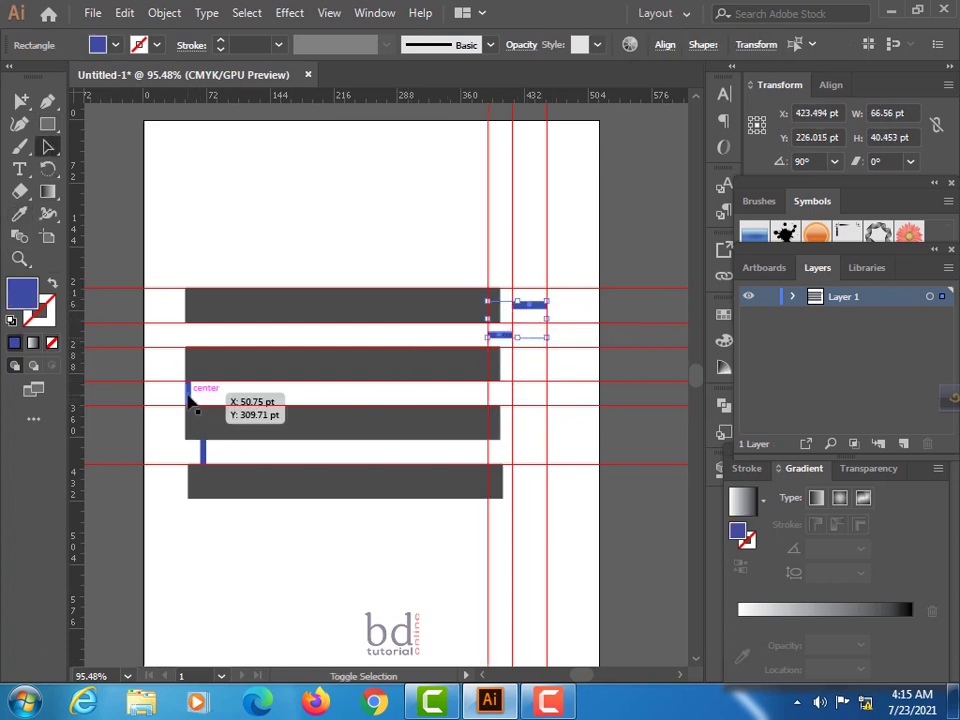
{"action": "left_click", "coordinate": [189, 393], "text": "shift"}
{"action": "left_click", "coordinate": [204, 454], "text": "shift"}
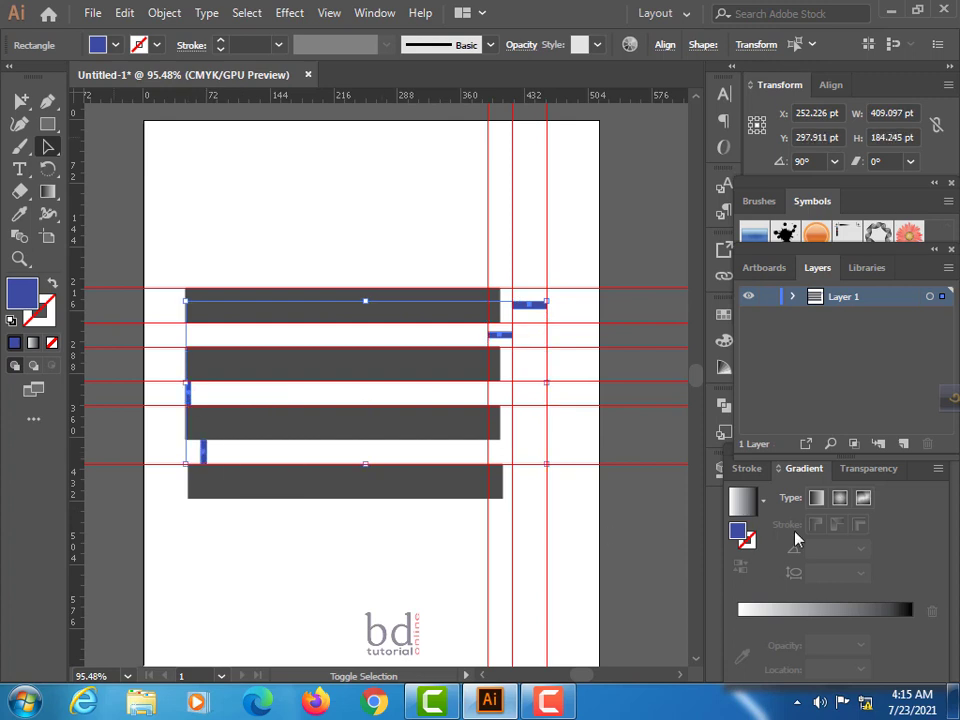
{"action": "key", "text": "Delete"}
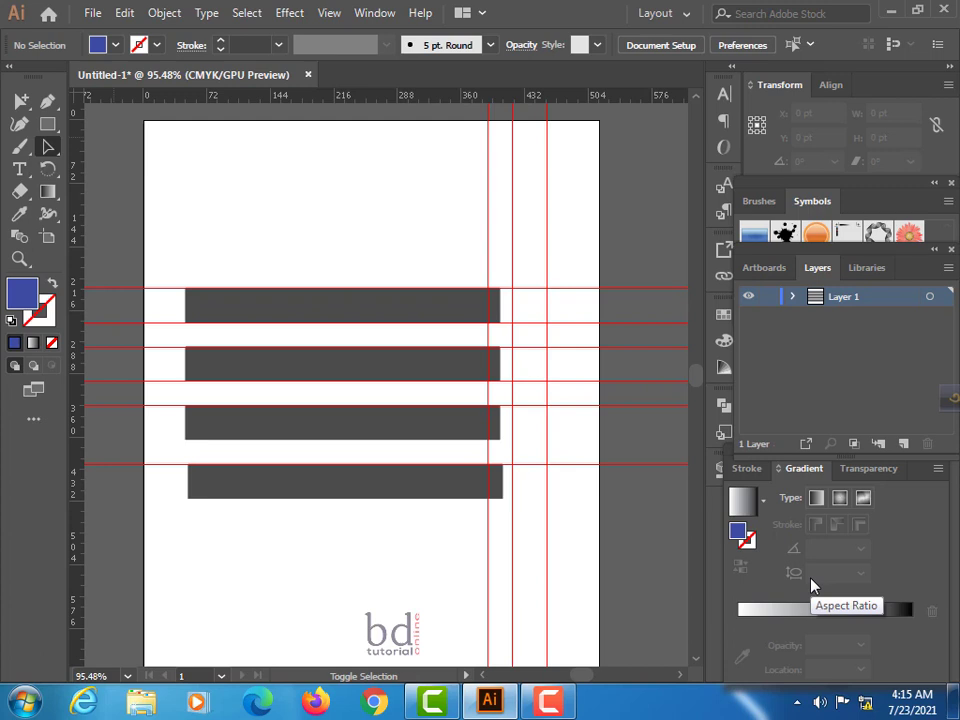
- Drag vertical guides from the left ruler, deleting a misplaced one, leaving three across the bars' left half
{"action": "left_click_drag", "start_coordinate": [76, 520], "coordinate": [186, 530]}
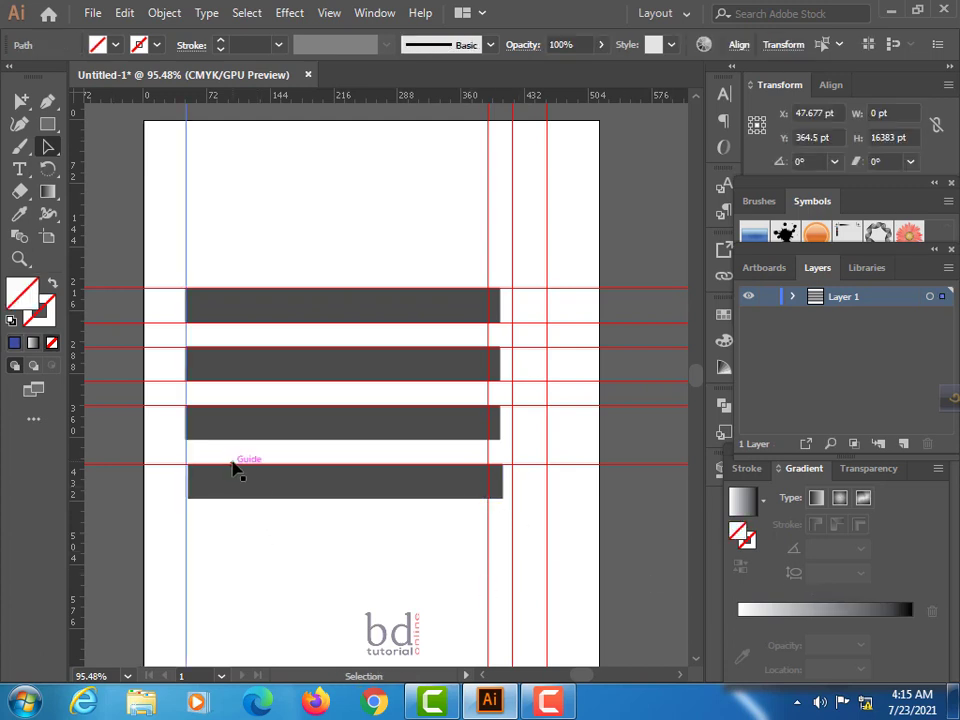
{"action": "key", "text": "Delete"}
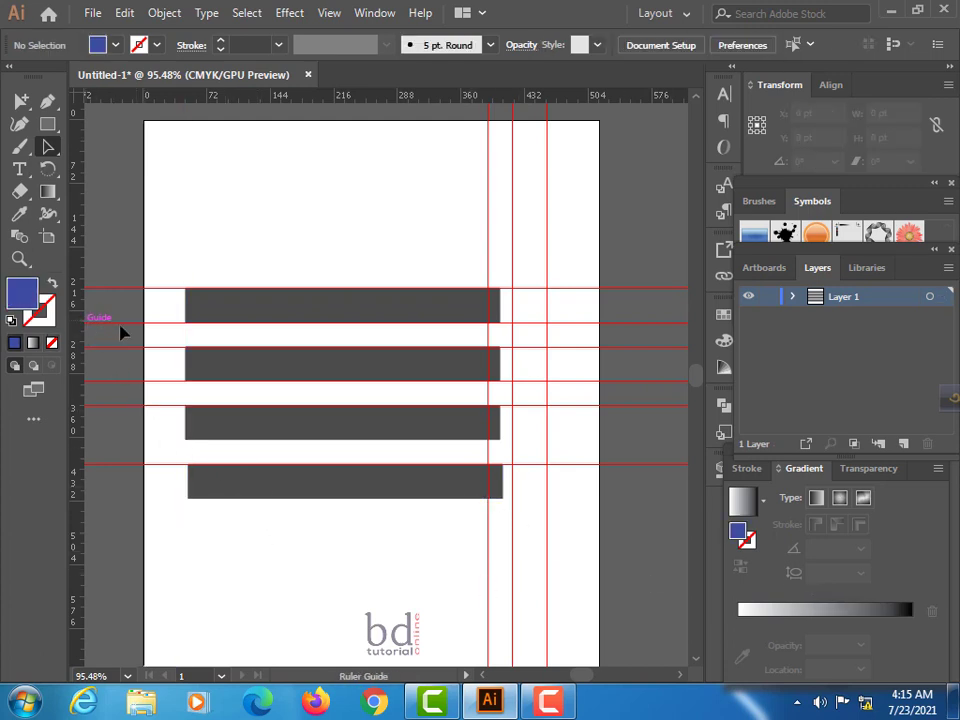
{"action": "mouse_move", "coordinate": [122, 333]}
{"action": "left_mouse_down"}
{"action": "mouse_move", "coordinate": [222, 333]}
{"action": "mouse_move", "coordinate": [204, 334]}
{"action": "mouse_move", "coordinate": [204, 343]}
{"action": "left_mouse_up"}
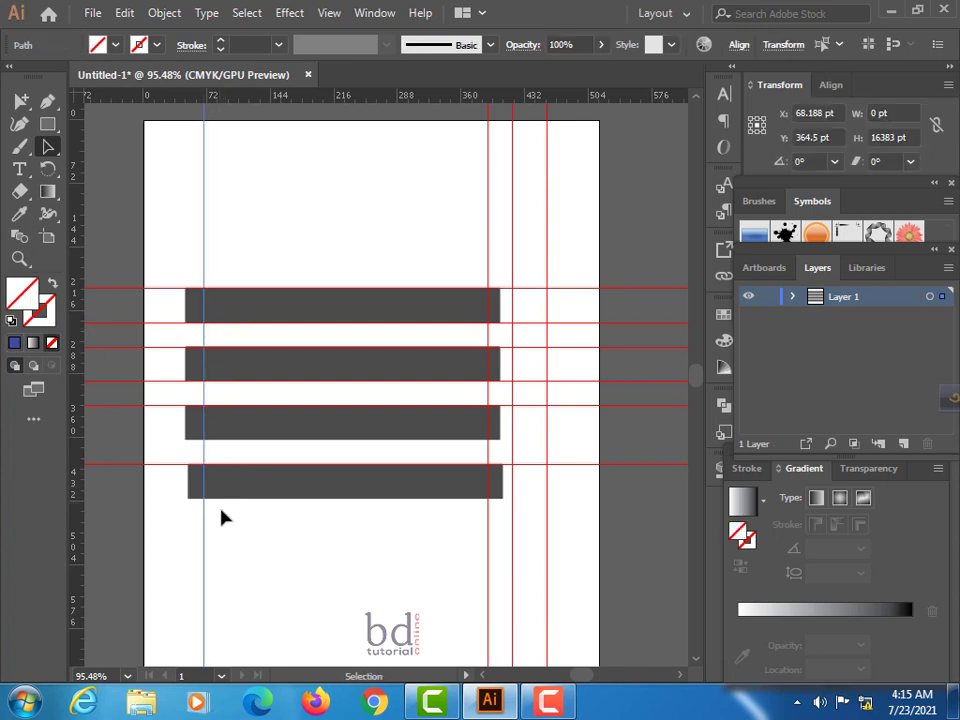
{"action": "left_click_drag", "start_coordinate": [81, 404], "coordinate": [251, 420]}
{"action": "left_click_drag", "start_coordinate": [251, 420], "coordinate": [293, 420]}
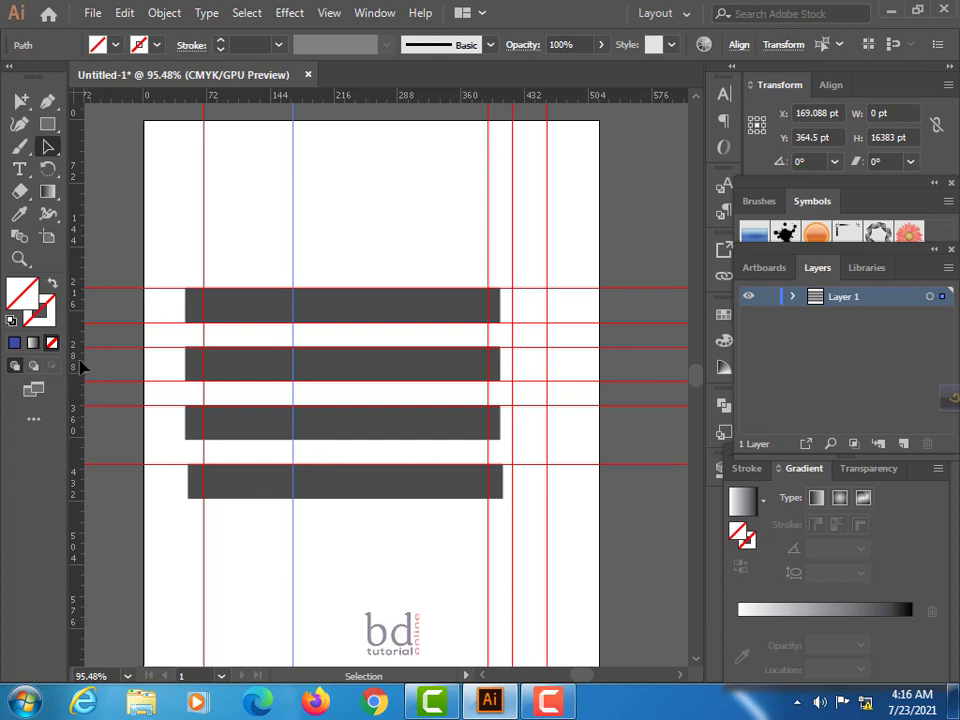
{"action": "mouse_move", "coordinate": [155, 372]}
{"action": "left_mouse_down"}
{"action": "mouse_move", "coordinate": [245, 373]}
{"action": "mouse_move", "coordinate": [234, 373]}
{"action": "left_mouse_up"}
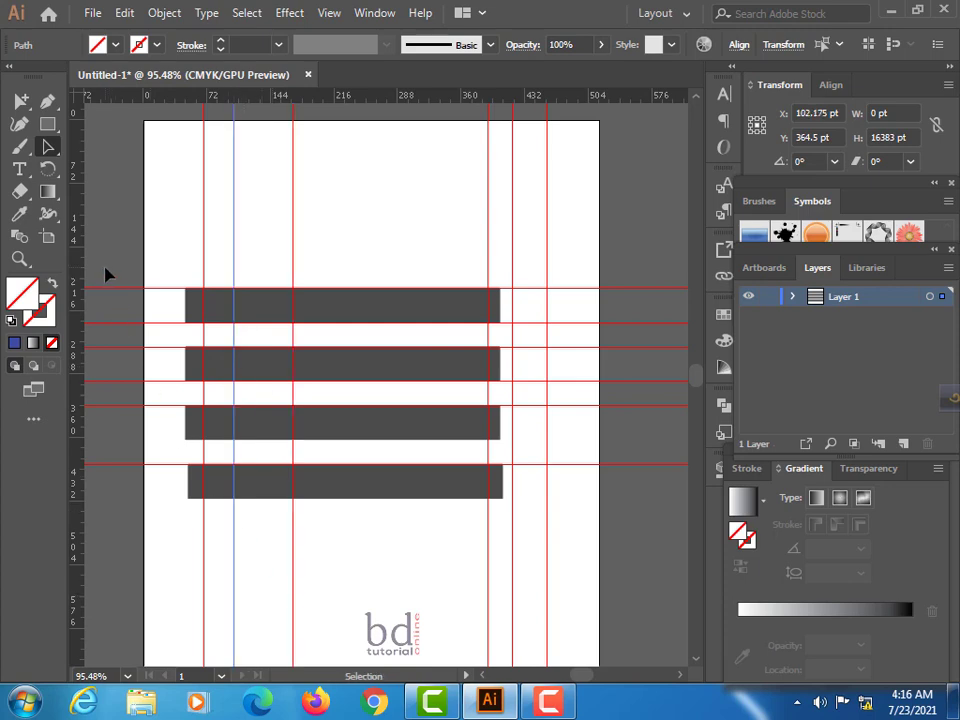
- Set a blue #423FE8 stroke for the Pen tool and place a first point below the bottom bar
{"action": "left_click", "coordinate": [48, 104]}
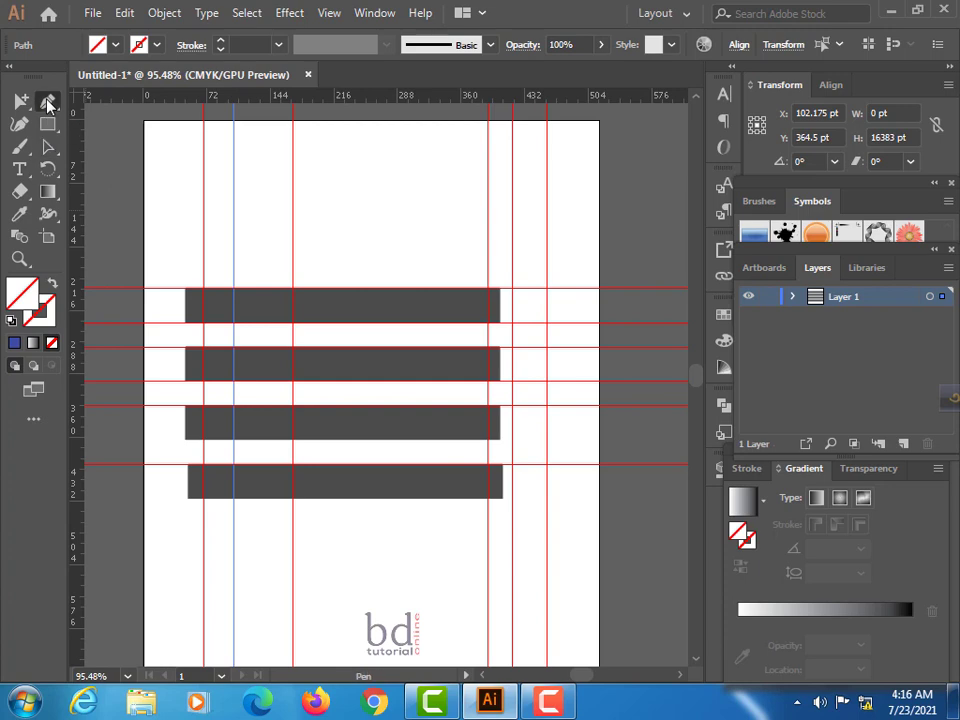
{"action": "left_click", "coordinate": [48, 330]}
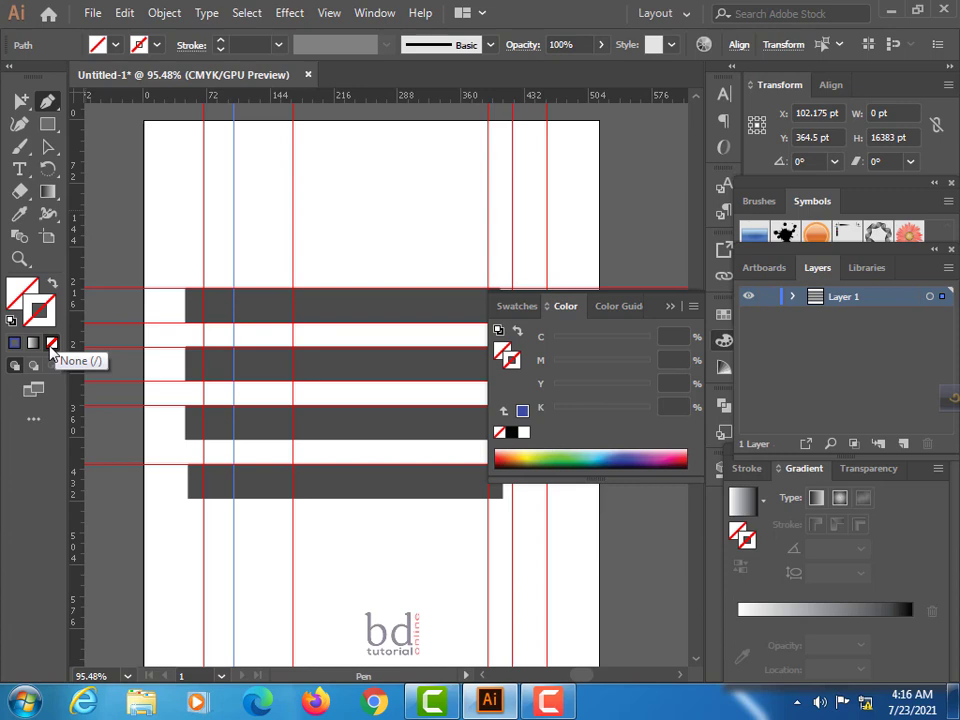
{"action": "double_click", "coordinate": [40, 313]}
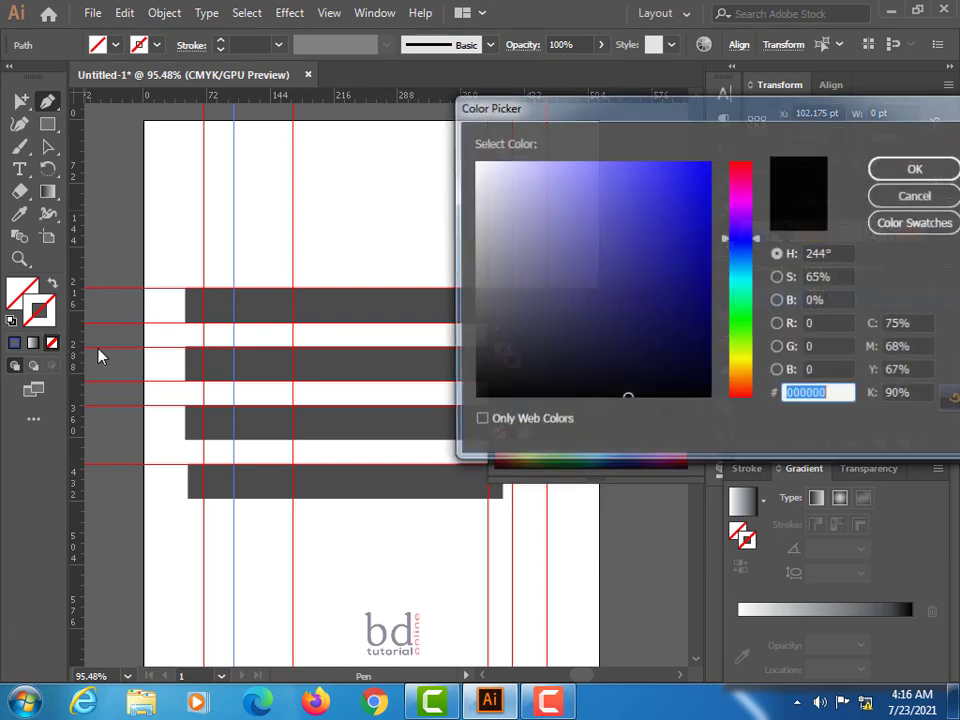
{"action": "left_click", "coordinate": [647, 180]}
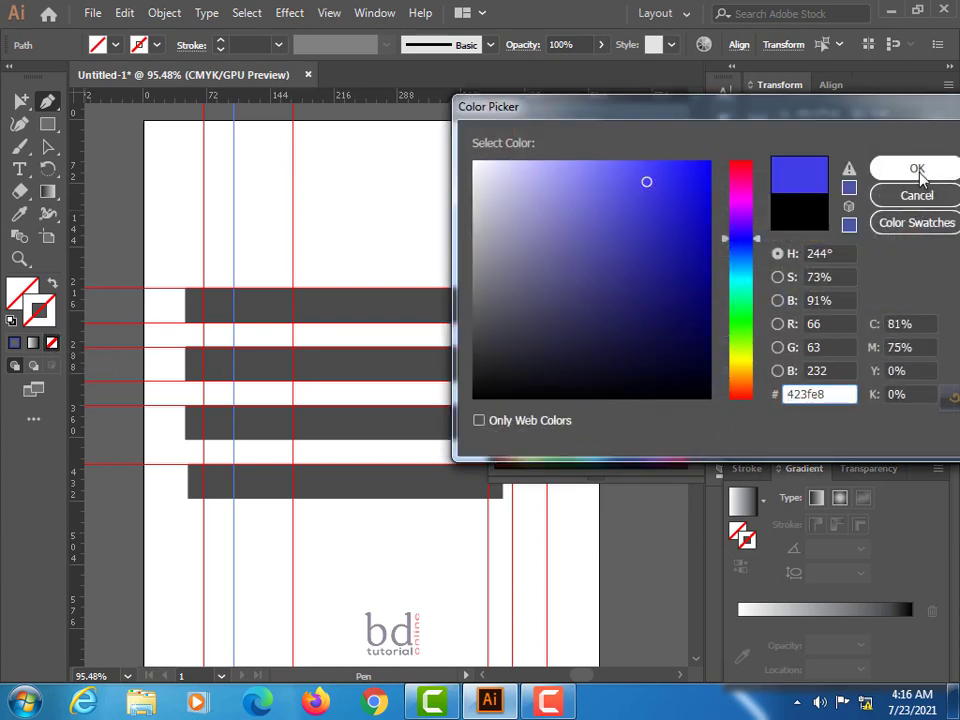
{"action": "left_click", "coordinate": [916, 168]}
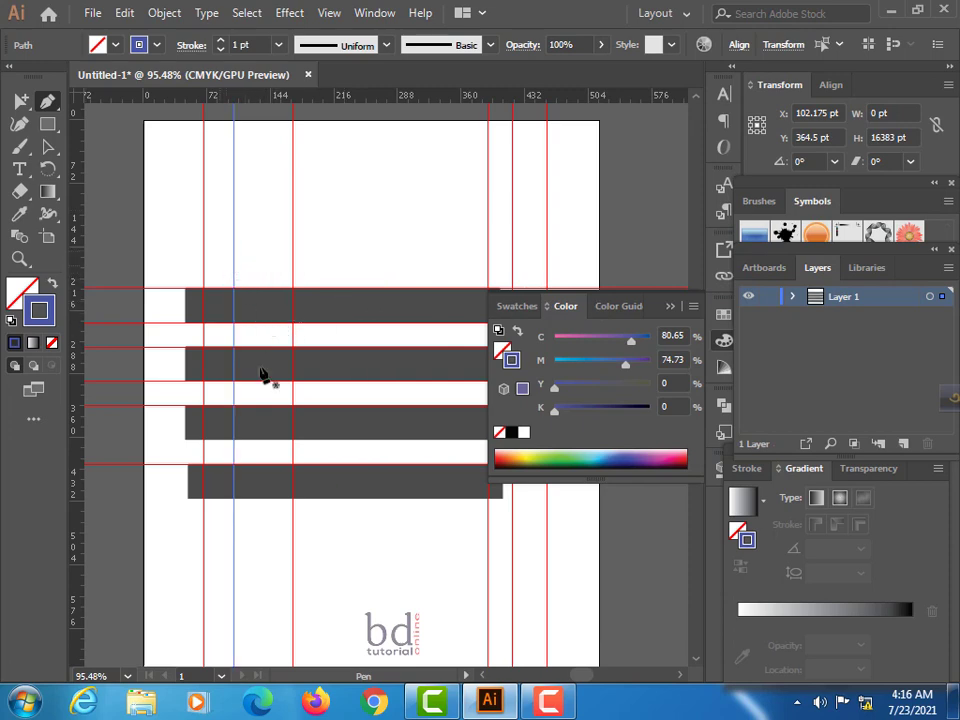
{"action": "left_click", "coordinate": [303, 526]}
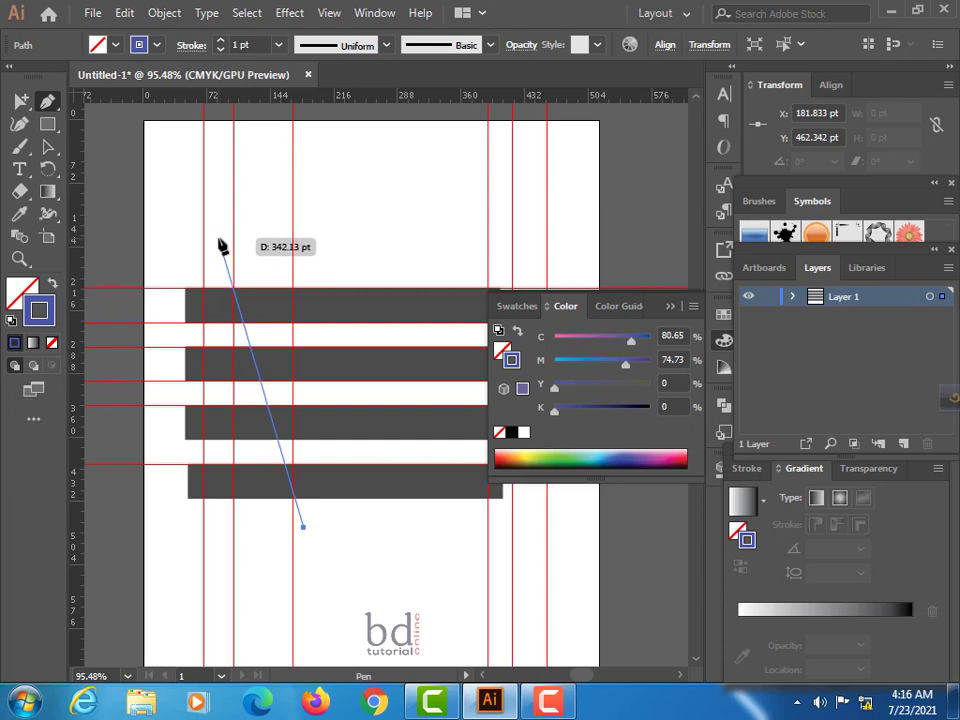
- End the slanted line above the top bar, then marquee-select the guides across the page
{"action": "left_click", "coordinate": [218, 239]}
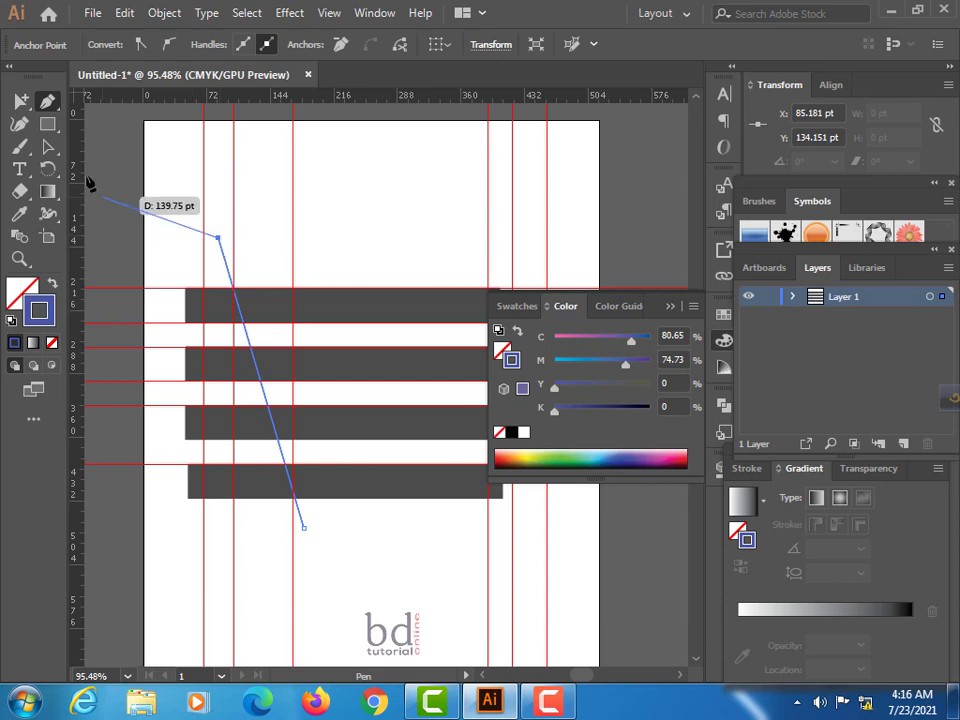
{"action": "left_click", "coordinate": [47, 147]}
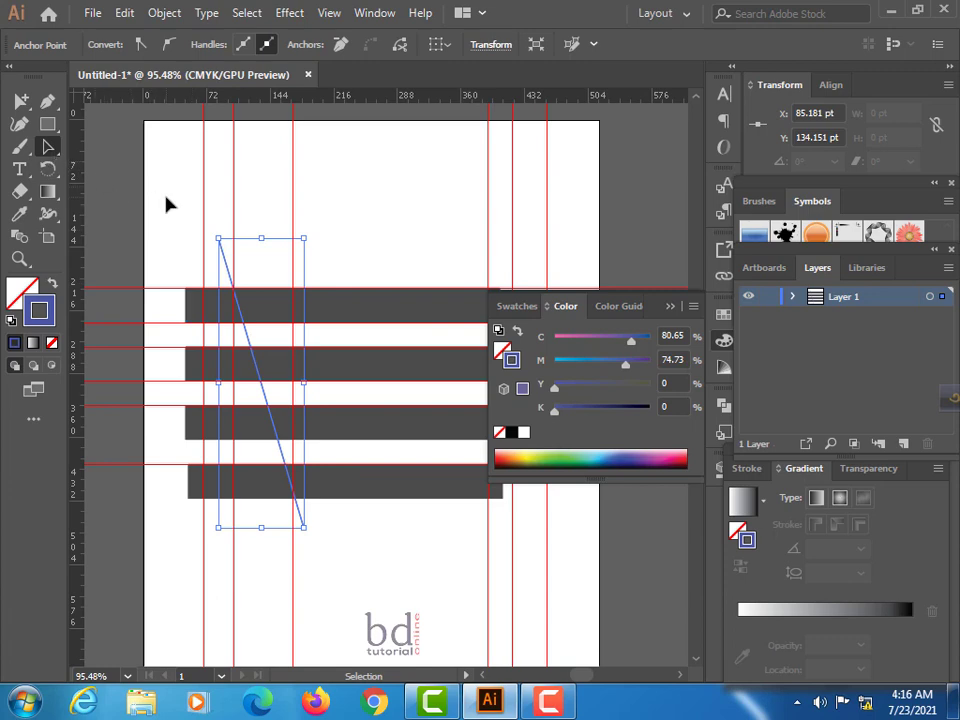
{"action": "mouse_move", "coordinate": [166, 197]}
{"action": "left_mouse_down"}
{"action": "mouse_move", "coordinate": [575, 252]}
{"action": "mouse_move", "coordinate": [602, 272]}
{"action": "mouse_move", "coordinate": [577, 554]}
{"action": "left_mouse_up"}
{"action": "left_click", "coordinate": [669, 305]}
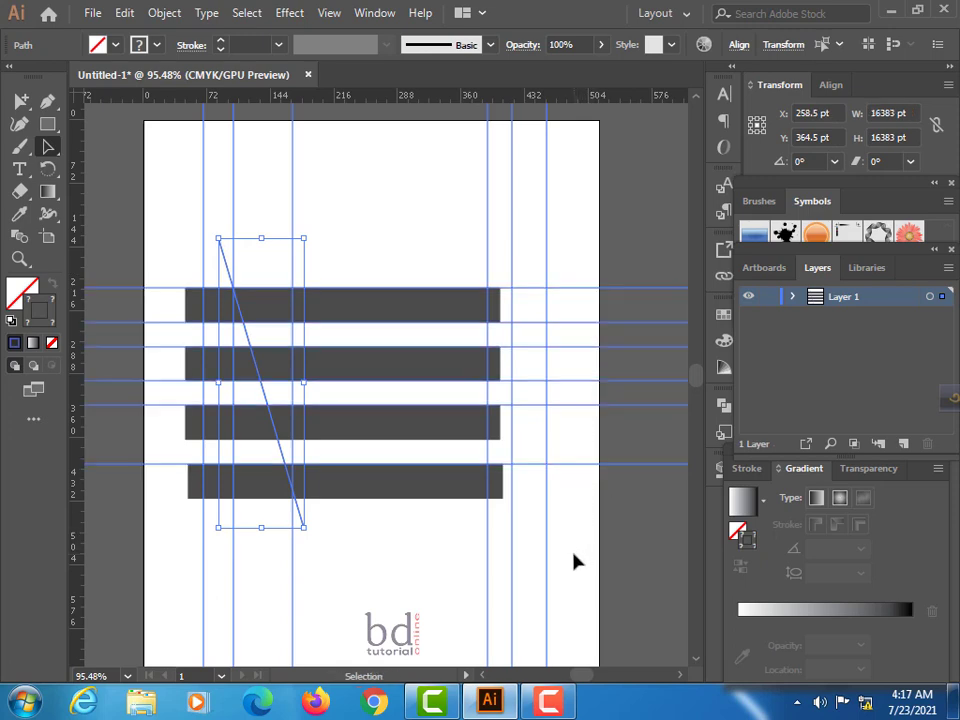
- Lock the selected guides with Object > Lock > Selection so they can't be moved
{"action": "left_click", "coordinate": [158, 15]}
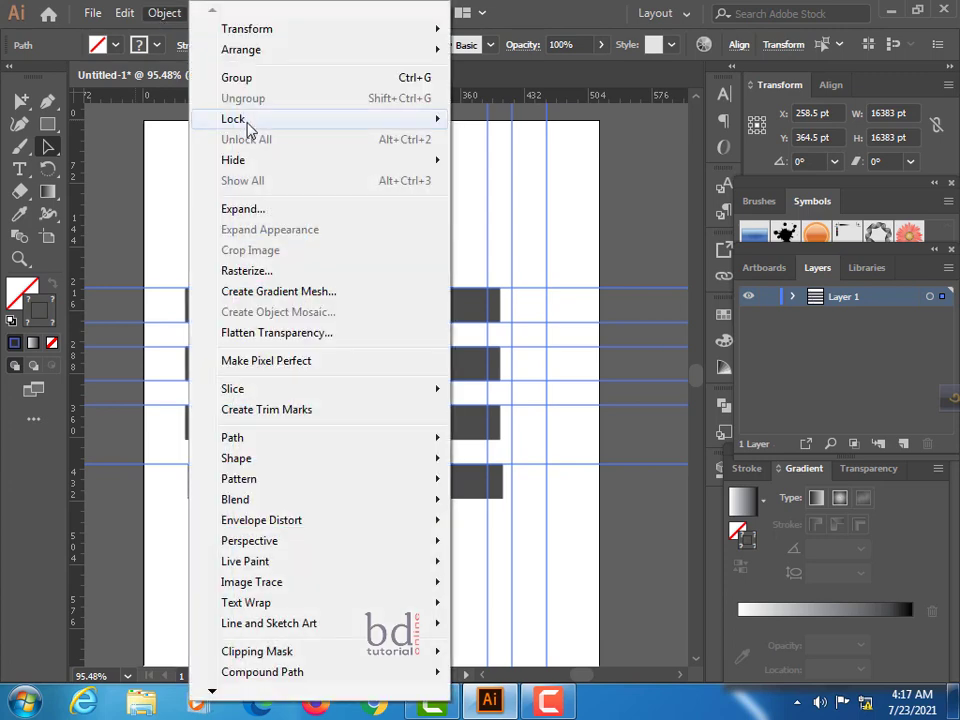
{"action": "left_click", "coordinate": [478, 131]}
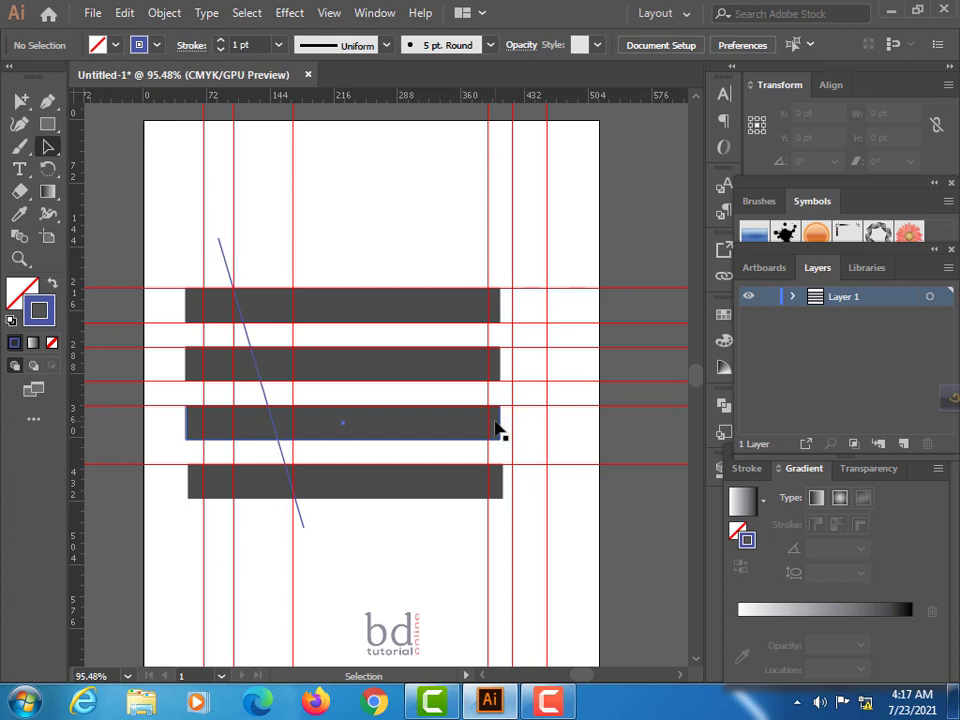
- Draw a circle about 106 pt wide from the guide intersection over the middle bars' right ends
{"action": "left_click", "coordinate": [48, 124]}
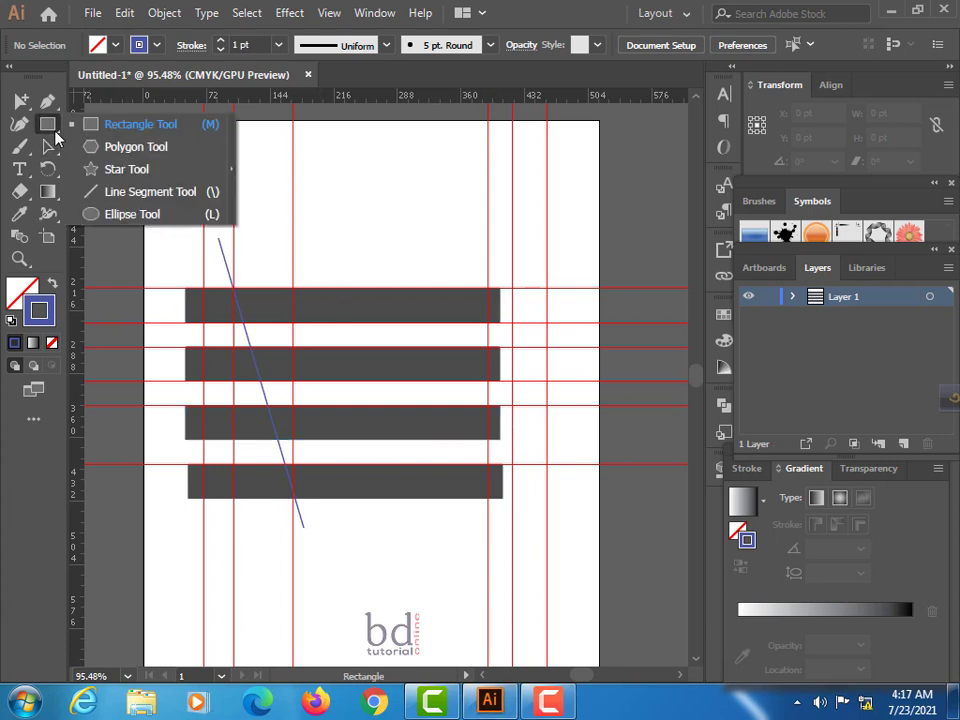
{"action": "left_click", "coordinate": [125, 216]}
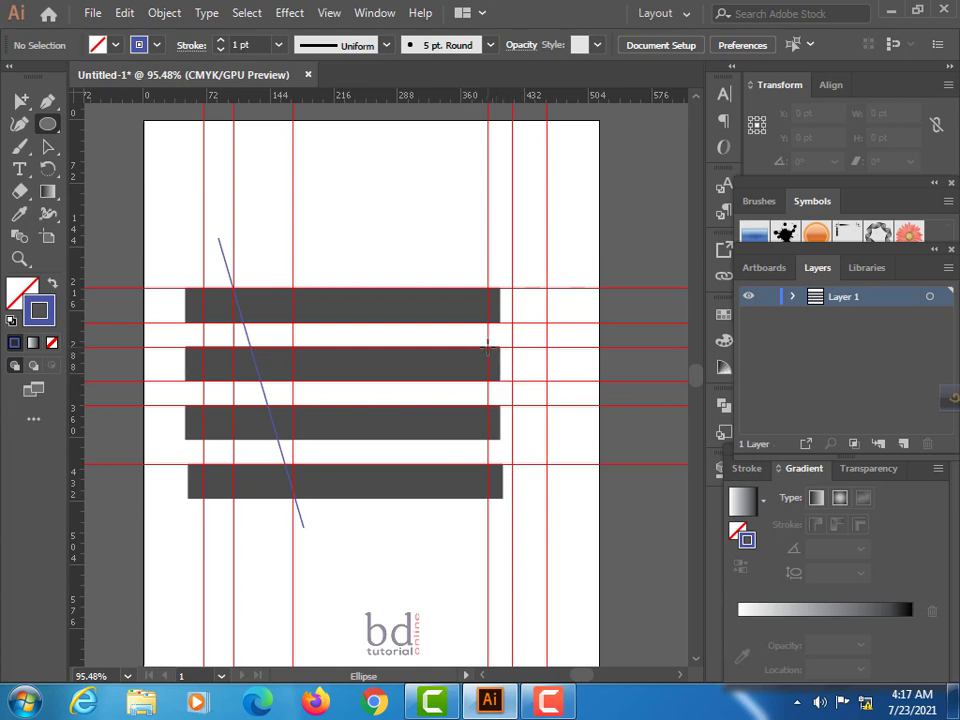
{"action": "left_click_drag", "start_coordinate": [487, 349], "coordinate": [393, 441]}
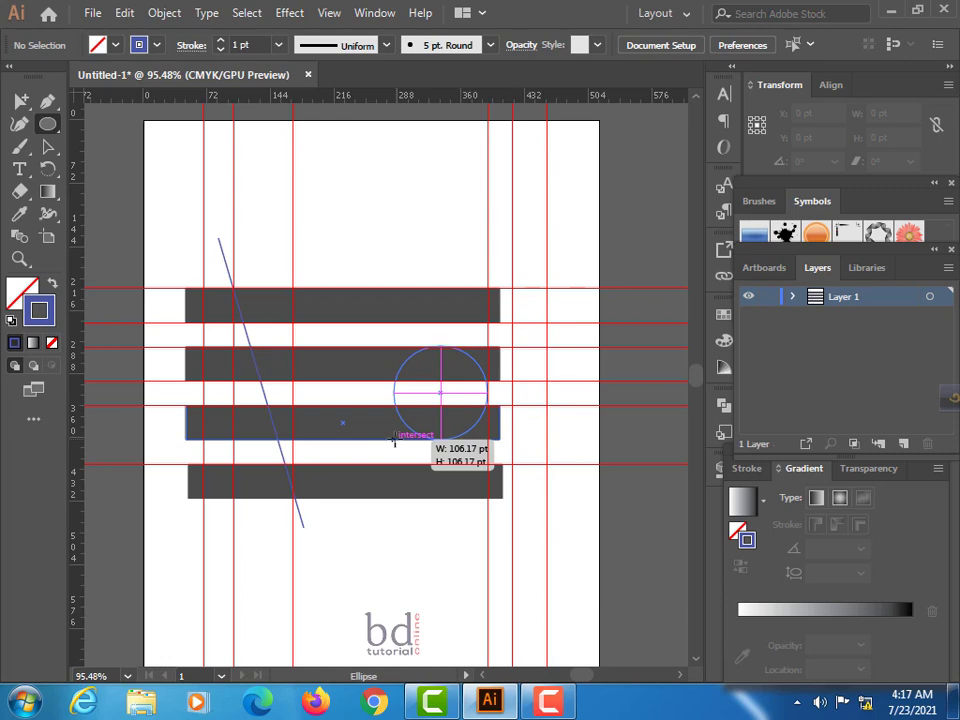
{"action": "left_click_drag", "start_coordinate": [394, 441], "coordinate": [393, 441]}
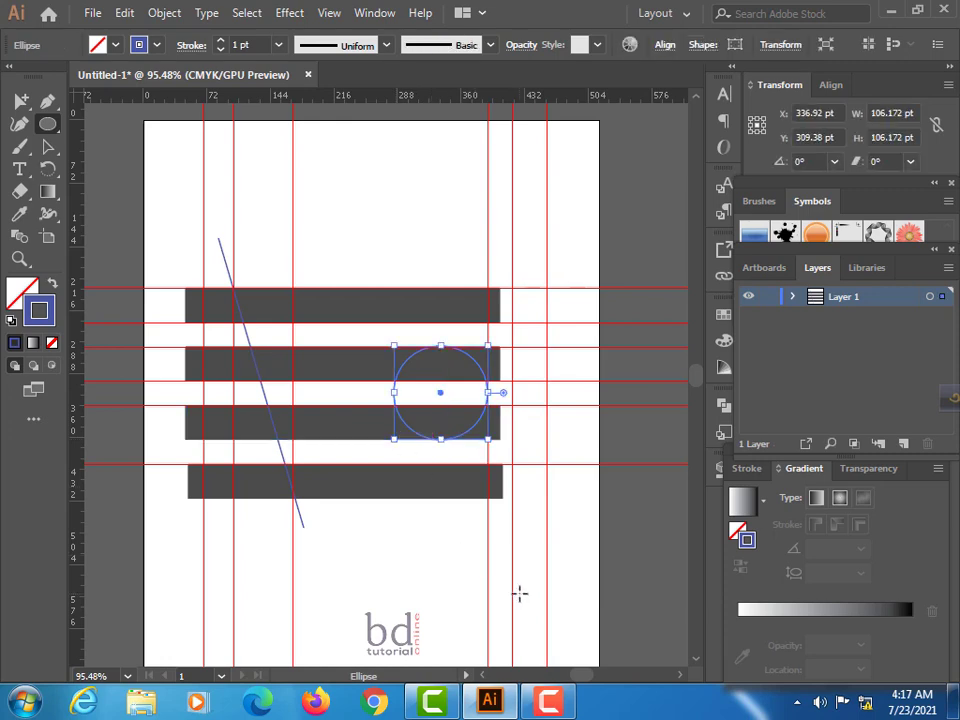
- Set the circle's stroke to None and add the two middle bars to its selection
{"action": "left_click", "coordinate": [53, 343]}
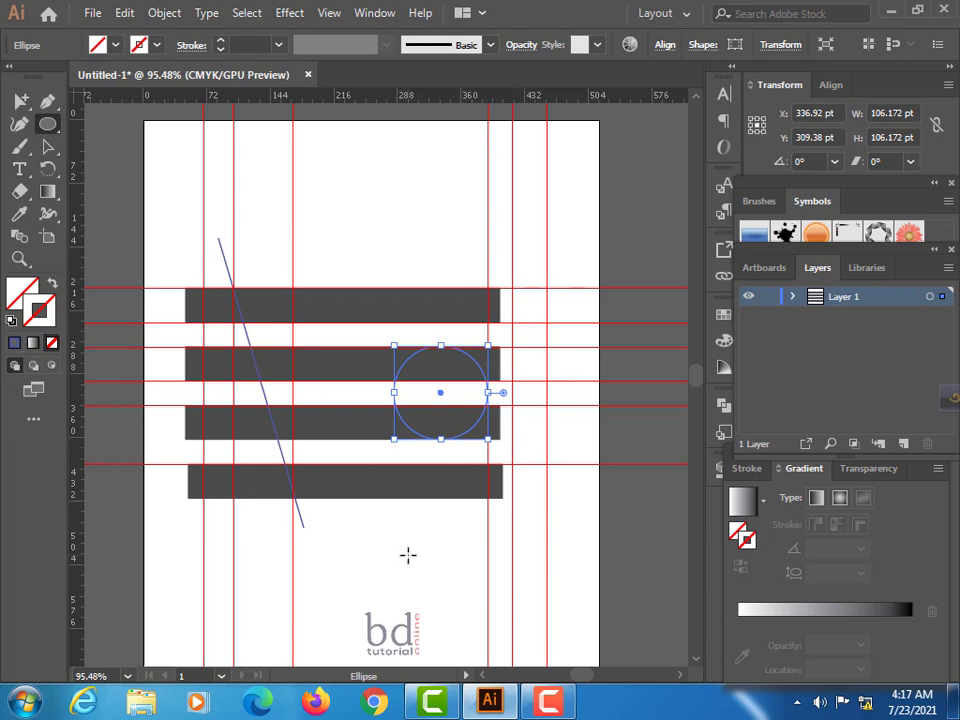
{"action": "left_click", "coordinate": [49, 150]}
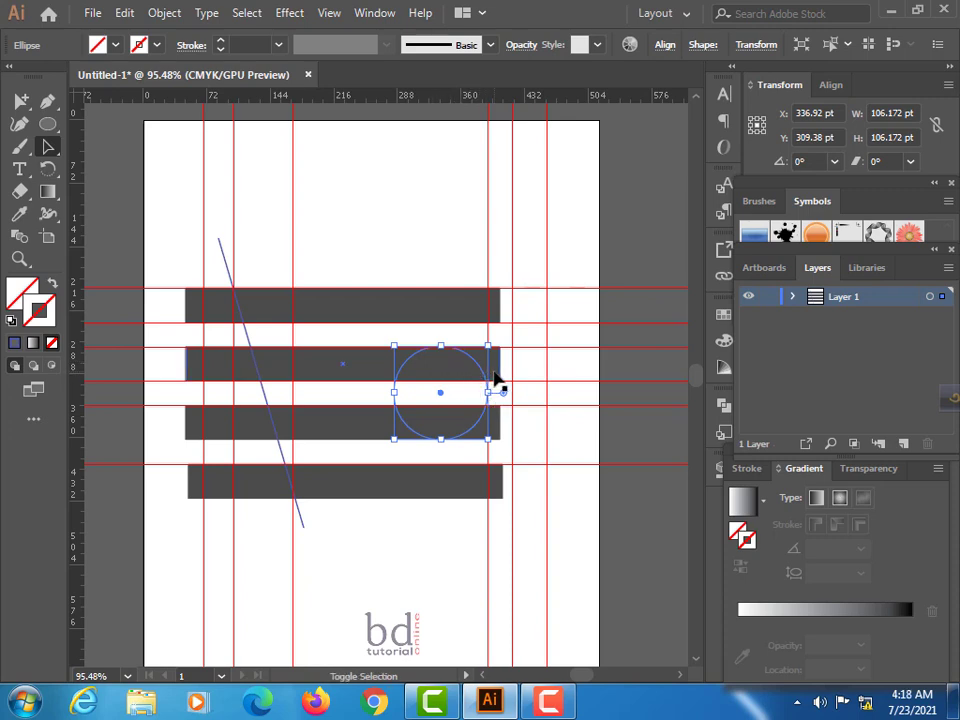
{"action": "left_click", "coordinate": [499, 375], "text": "shift"}
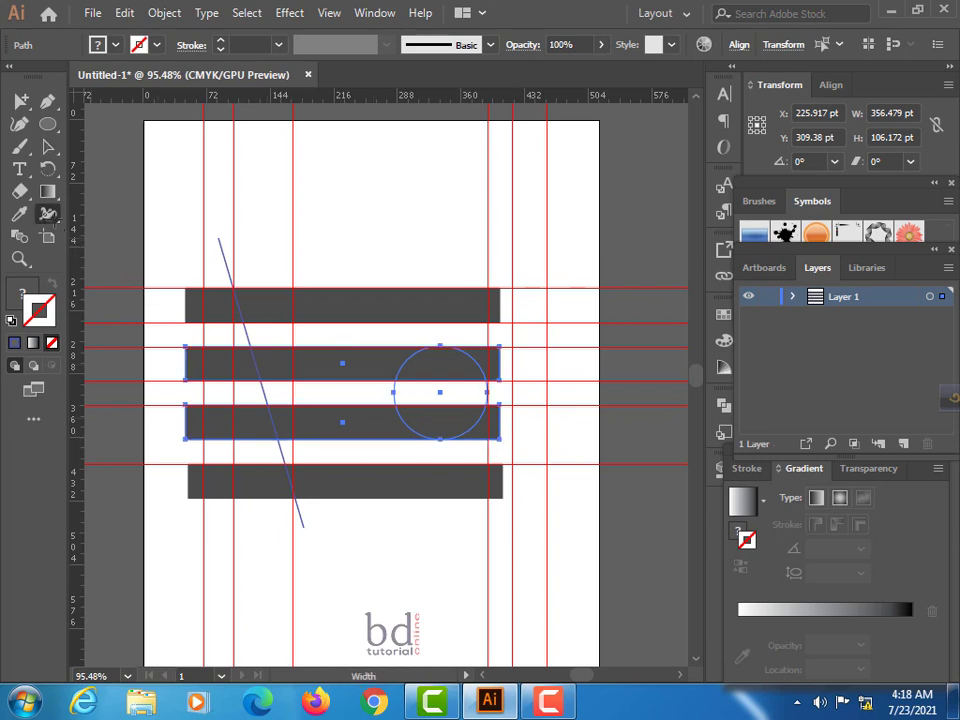
- Use Shape Builder to remove both middle bars' corners outside the circle, then deselect everything
{"action": "left_click", "coordinate": [47, 213]}
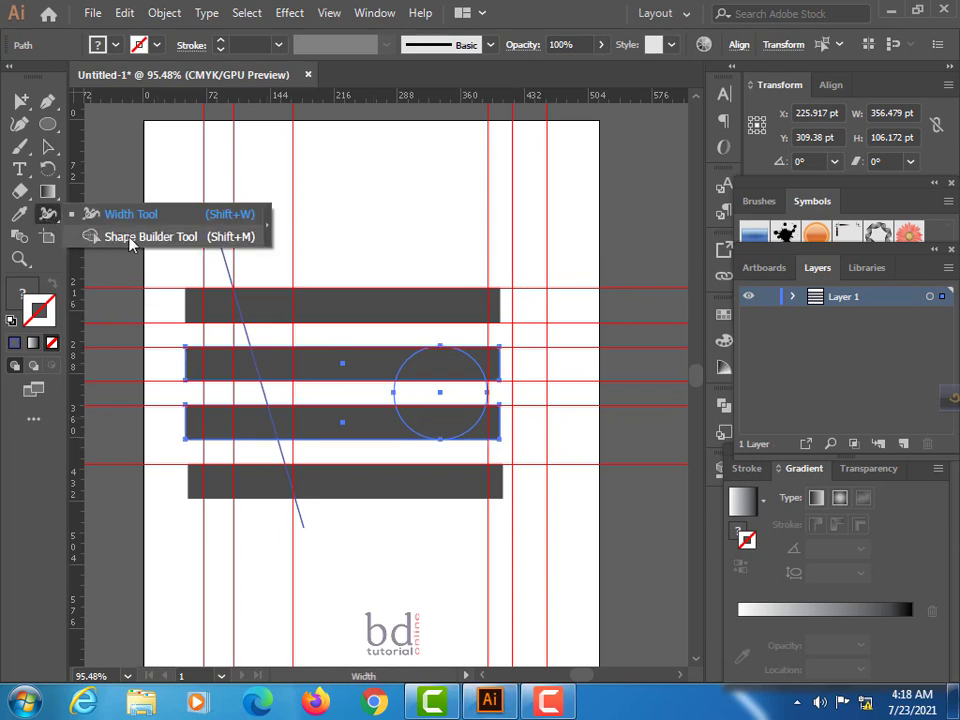
{"action": "left_click", "coordinate": [130, 237]}
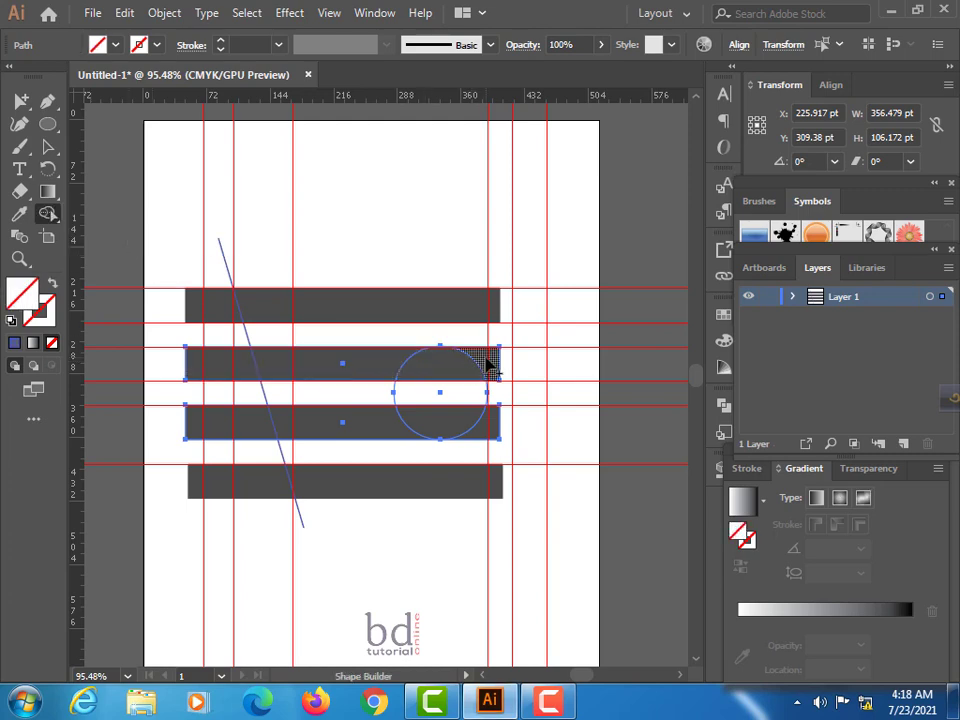
{"action": "left_click", "coordinate": [482, 362], "text": "alt"}
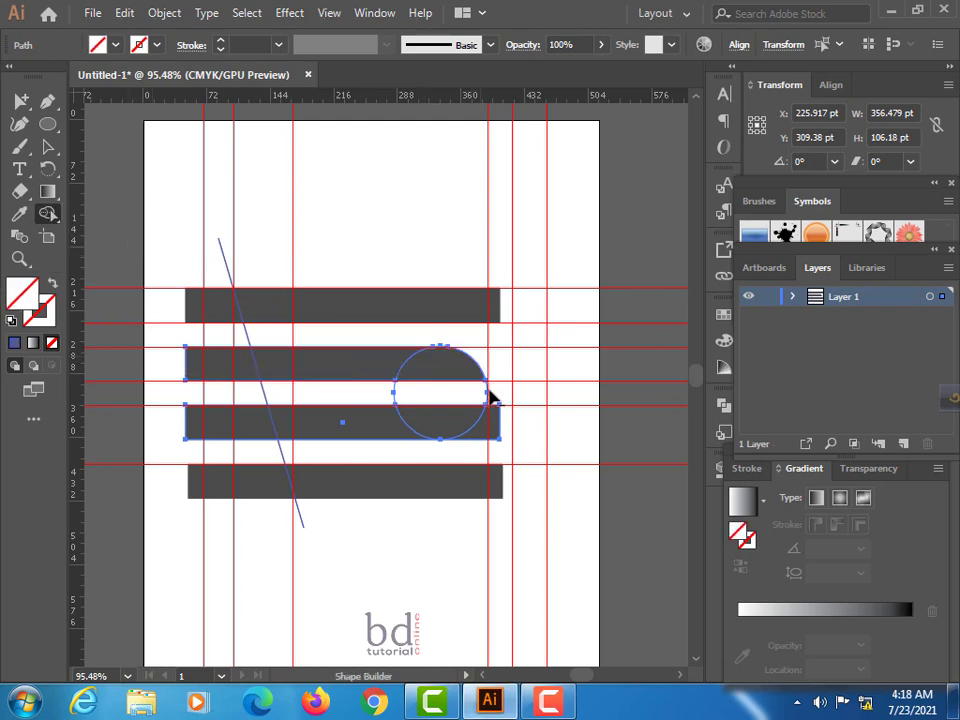
{"action": "left_click", "coordinate": [484, 437], "text": "alt"}
{"action": "key", "text": "v"}
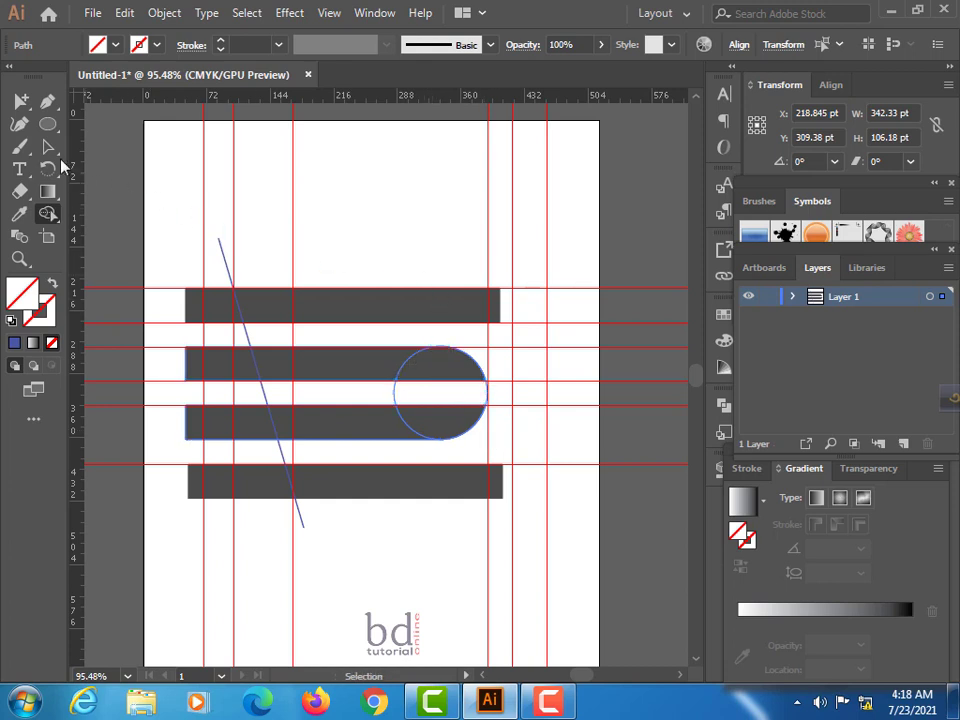
{"action": "left_click", "coordinate": [395, 220]}
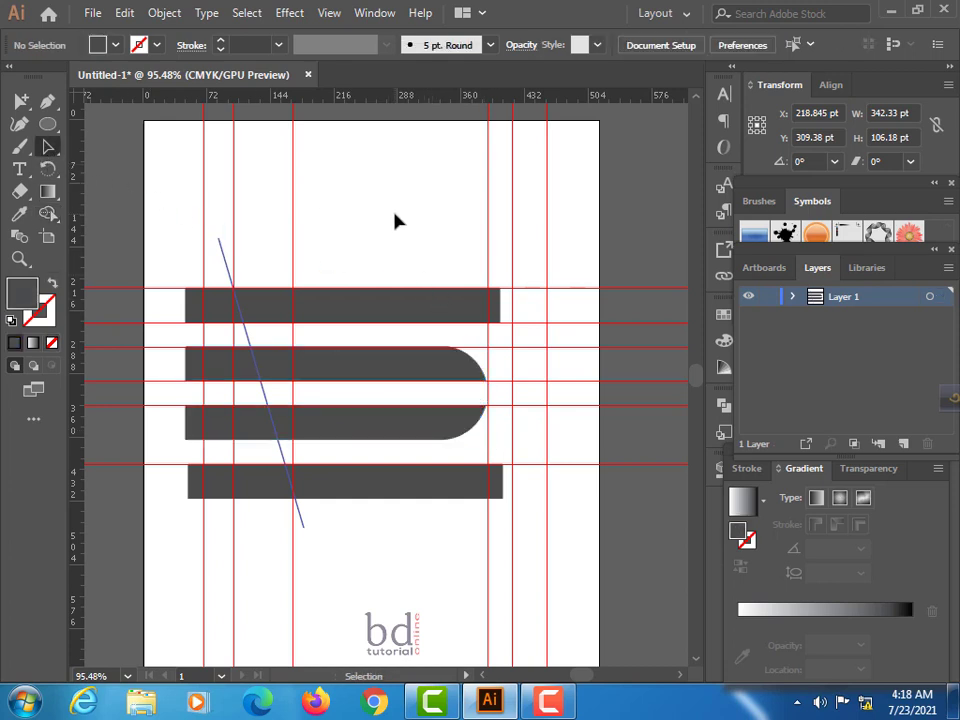
{"action": "left_click", "coordinate": [409, 372]}
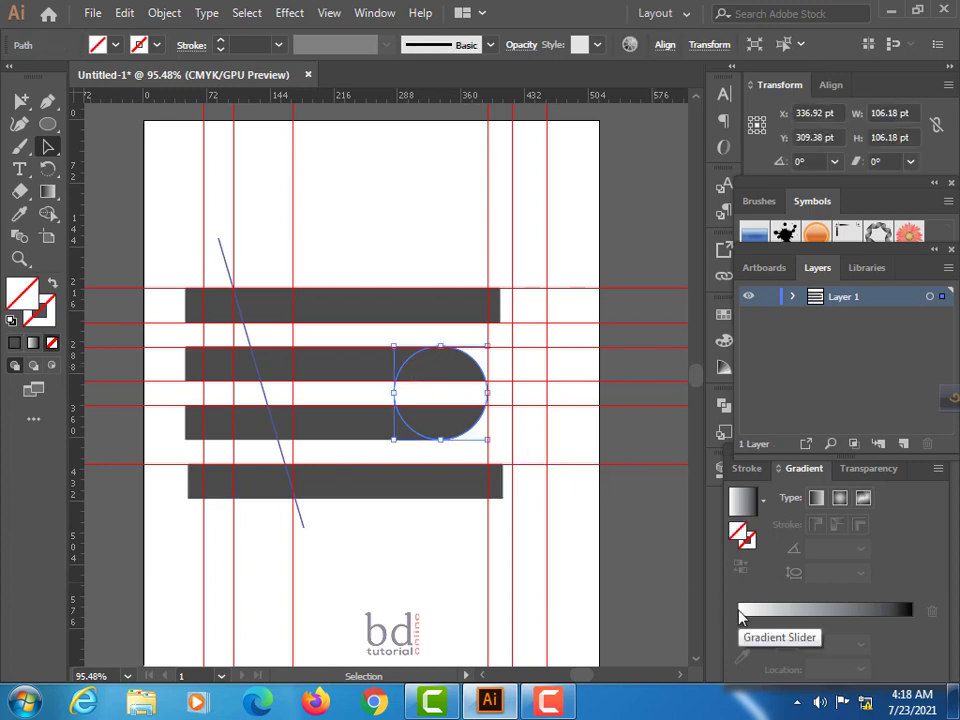
{"action": "key", "text": "ctrl+shift+a"}
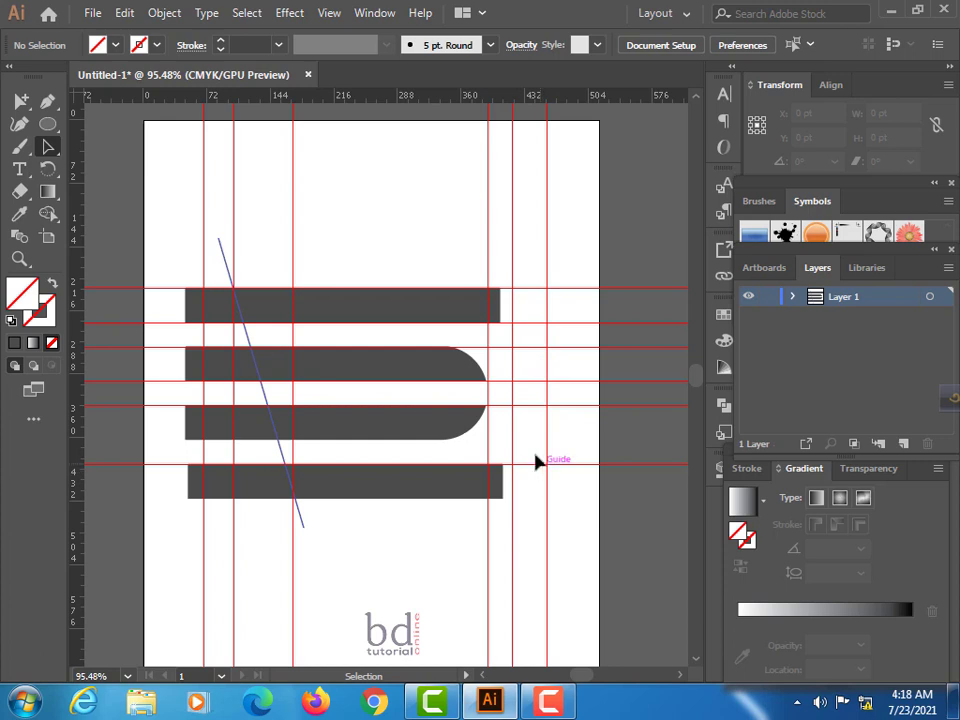
- Draw a circle about 160 pt wide centred on the D's curve
{"action": "left_click", "coordinate": [51, 130]}
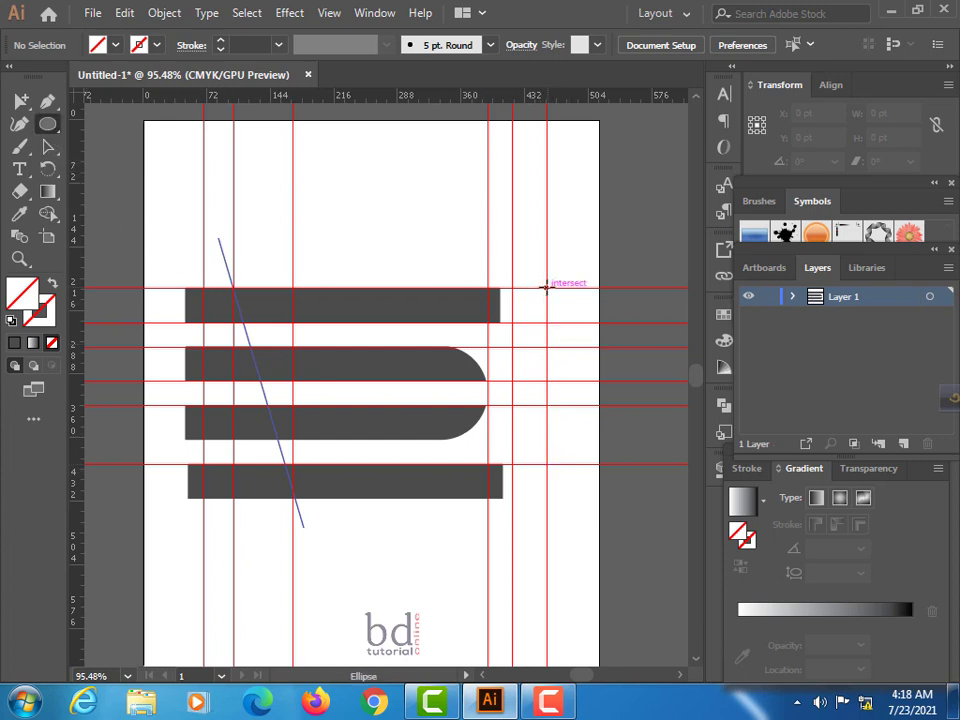
{"action": "mouse_move", "coordinate": [546, 287]}
{"action": "left_mouse_down"}
{"action": "mouse_move", "coordinate": [362, 497]}
{"action": "mouse_move", "coordinate": [337, 503]}
{"action": "left_mouse_up"}
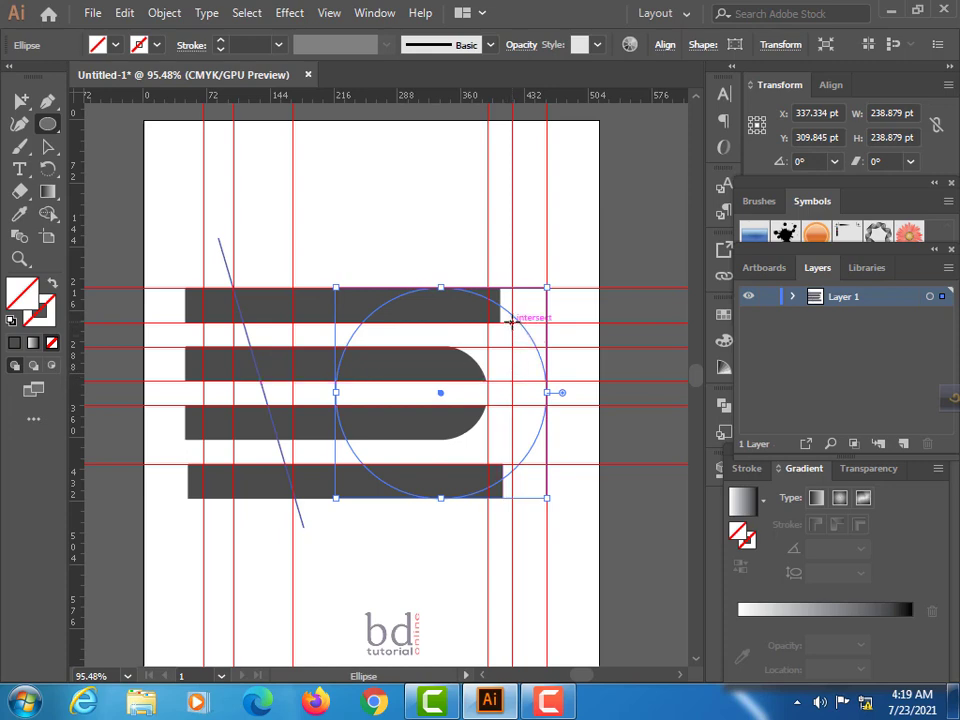
{"action": "left_click_drag", "start_coordinate": [511, 322], "coordinate": [370, 460]}
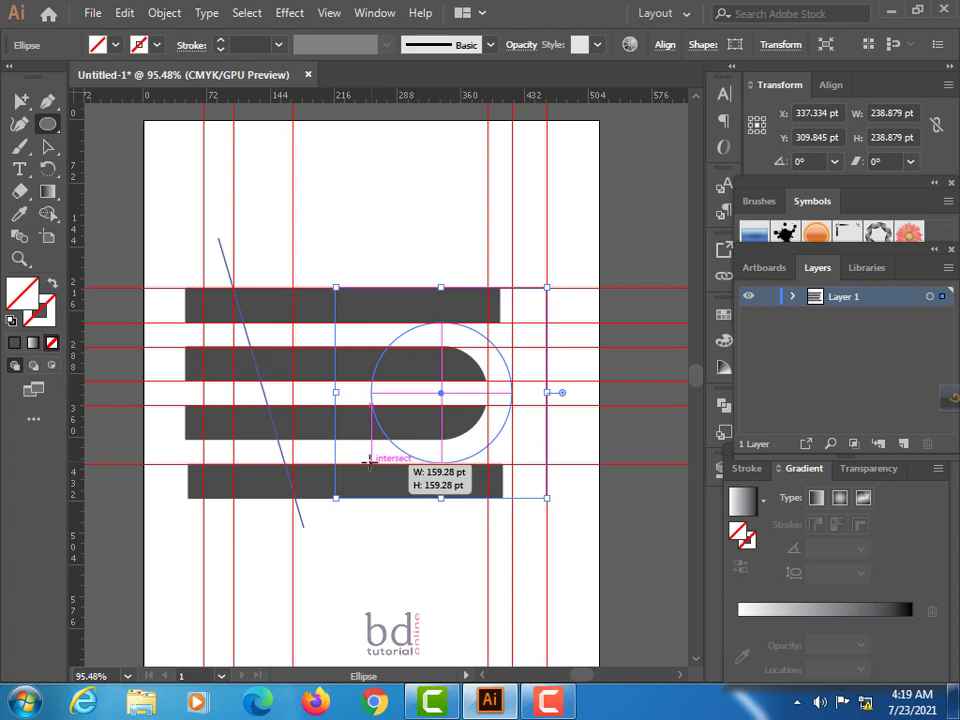
{"action": "left_click_drag", "start_coordinate": [369, 459], "coordinate": [368, 461]}
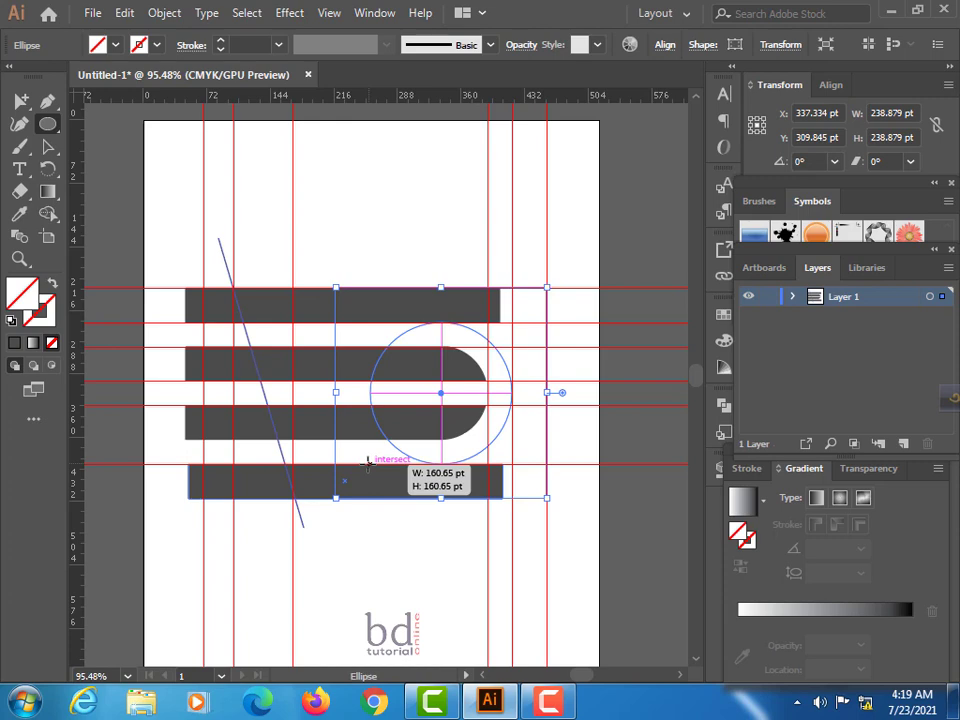
{"action": "left_click_drag", "start_coordinate": [368, 461], "coordinate": [368, 461]}
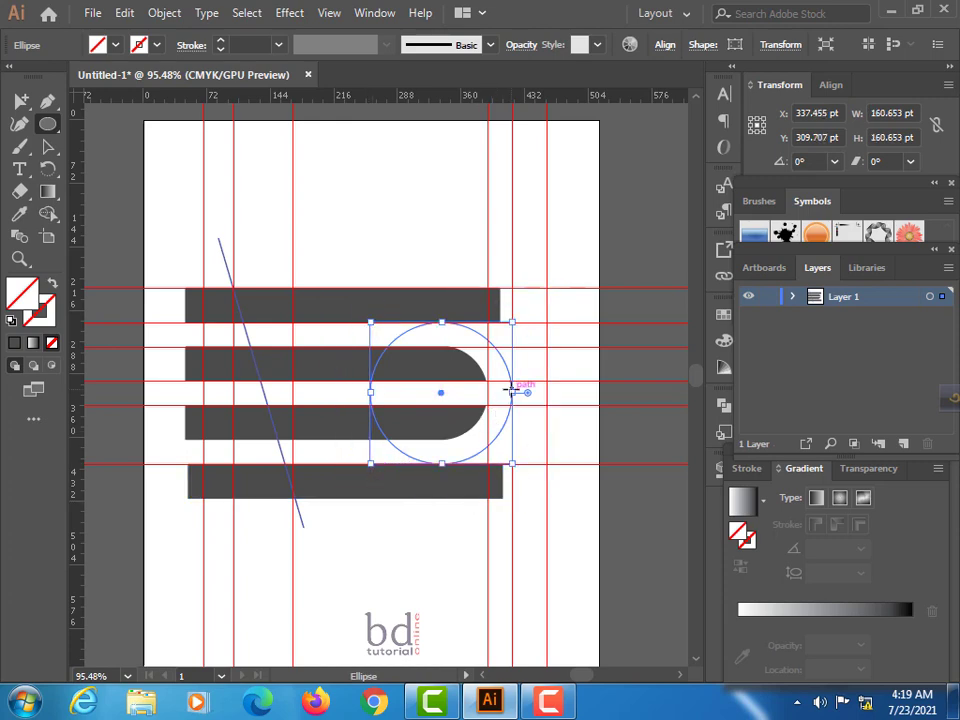
- Scale up a copy of the circle to reach the top and bottom bars, and select both bars with it
{"action": "left_click", "coordinate": [50, 152]}
{"action": "left_click_drag", "start_coordinate": [520, 347], "coordinate": [530, 342]}
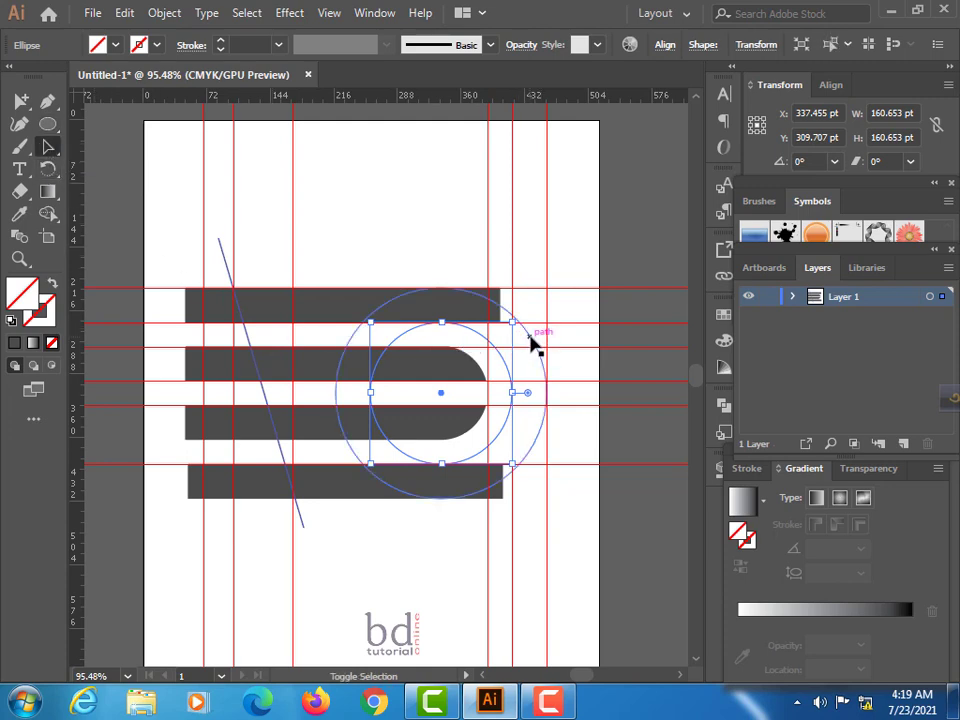
{"action": "left_click_drag", "start_coordinate": [532, 343], "coordinate": [533, 343]}
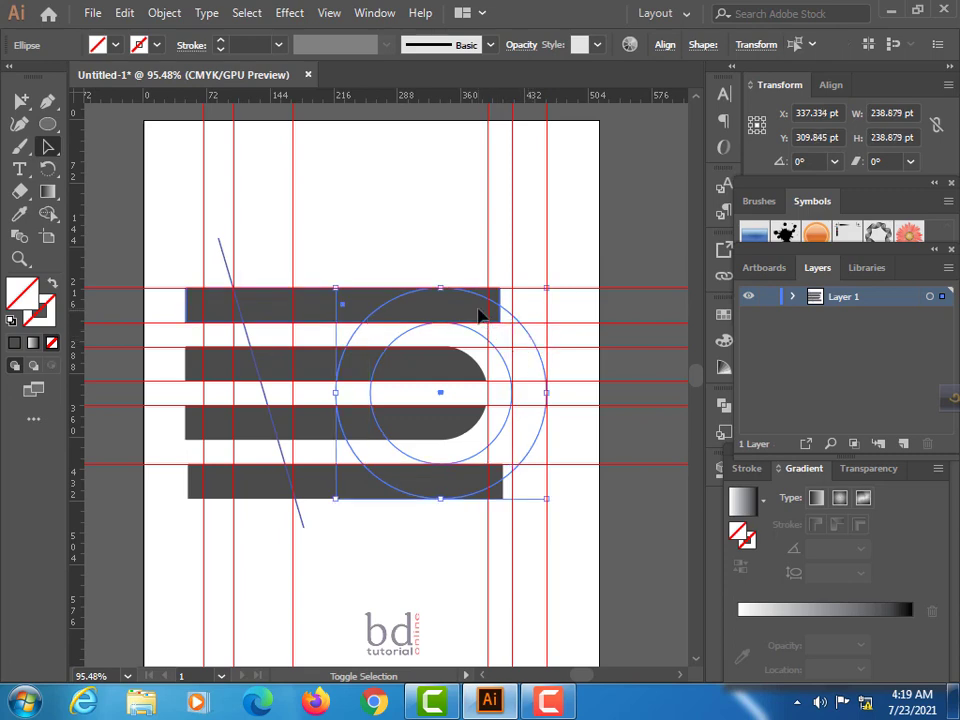
{"action": "left_click", "coordinate": [480, 316], "text": "shift"}
{"action": "left_click", "coordinate": [480, 490], "text": "shift"}
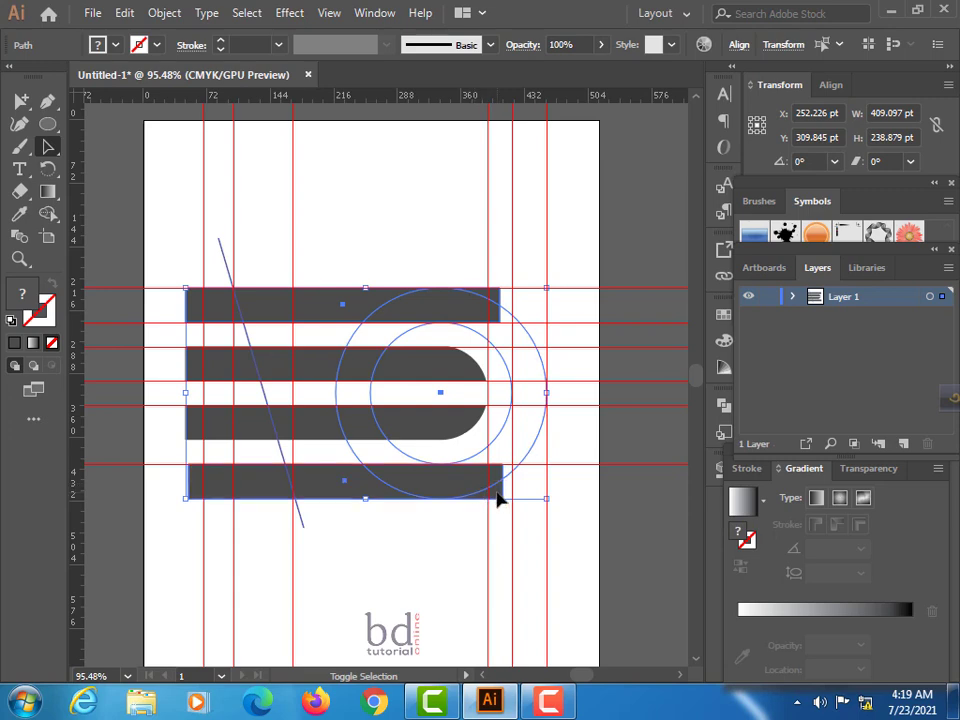
- With Shape Builder, merge the bar pieces along the outer arc and remove the outside corner region
{"action": "left_click", "coordinate": [47, 214]}
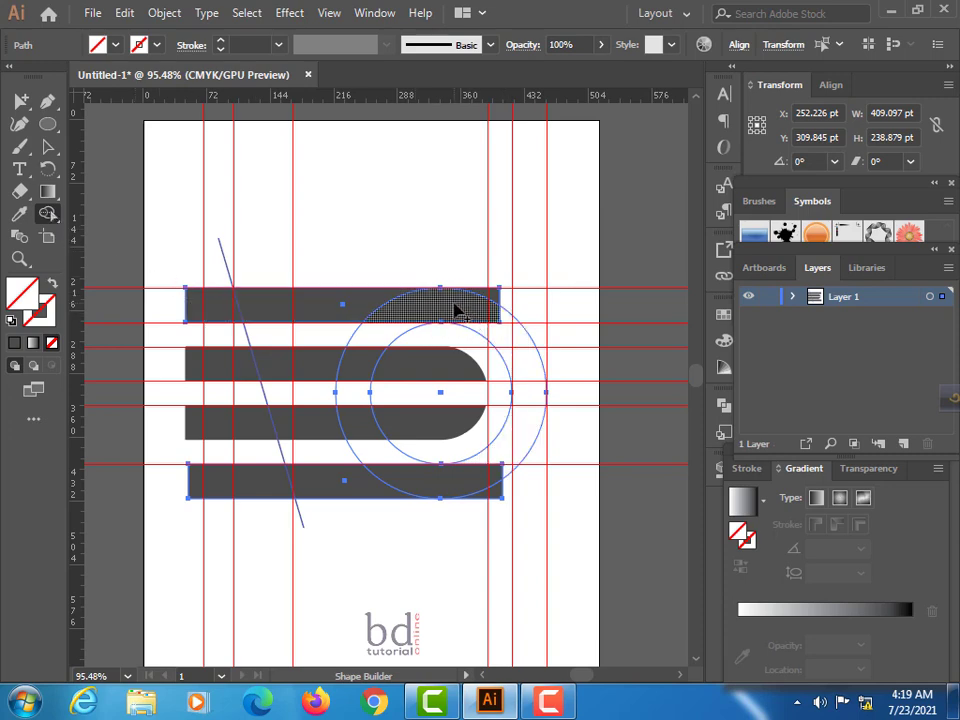
{"action": "mouse_move", "coordinate": [455, 310]}
{"action": "left_mouse_down"}
{"action": "mouse_move", "coordinate": [505, 466]}
{"action": "mouse_move", "coordinate": [480, 495]}
{"action": "mouse_move", "coordinate": [430, 496]}
{"action": "left_mouse_up"}
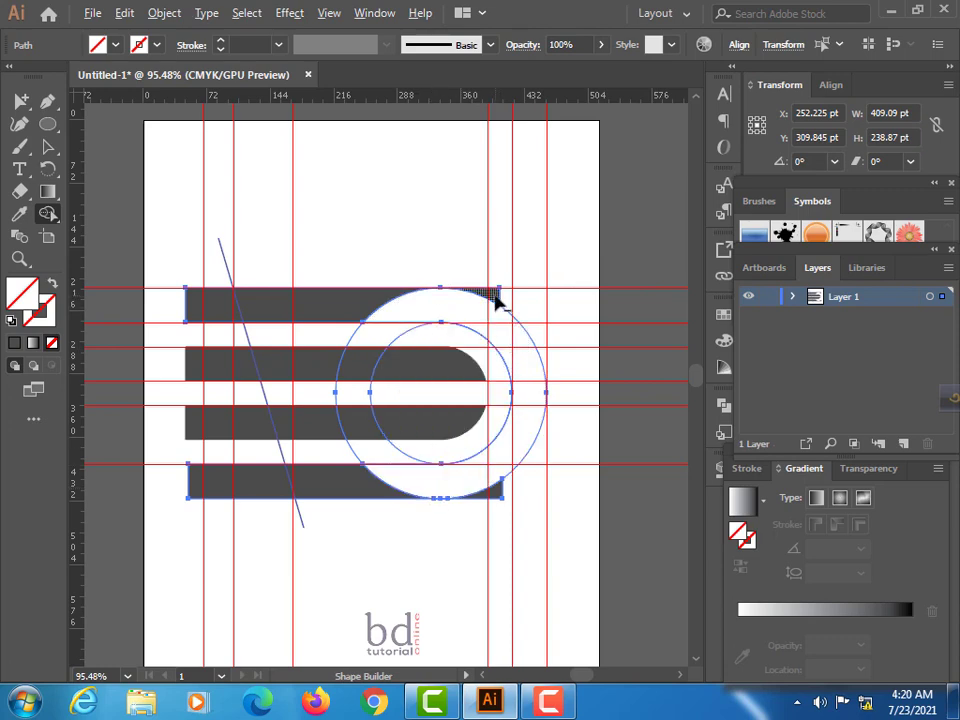
{"action": "left_click", "coordinate": [495, 300], "text": "alt"}
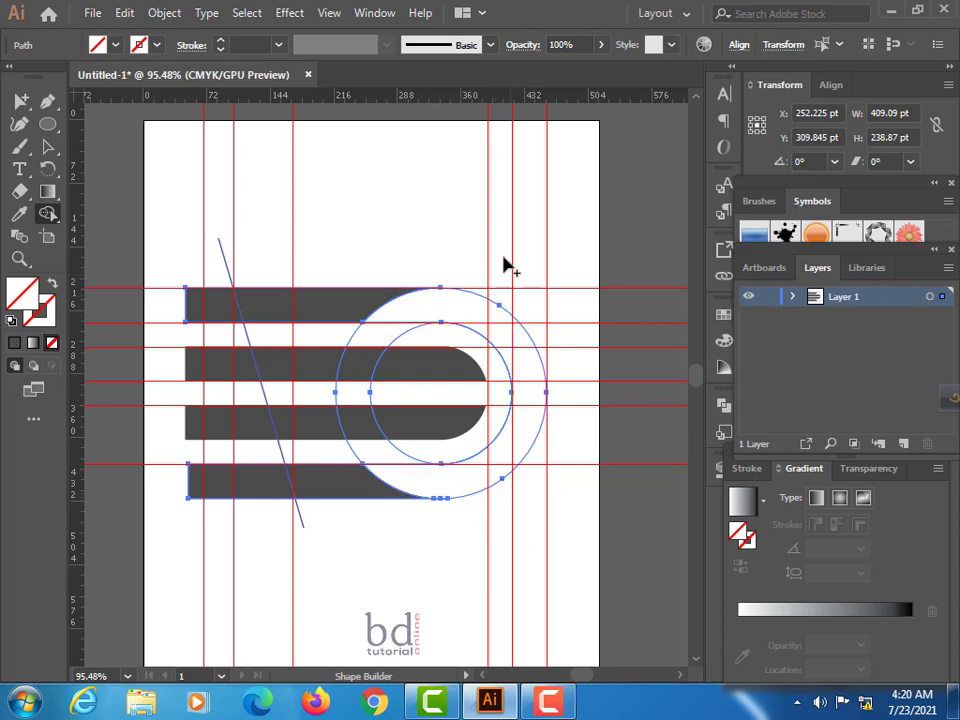
- Delete the leftover inner circle paths and select the ring piece around the curve
{"action": "left_click", "coordinate": [47, 146]}
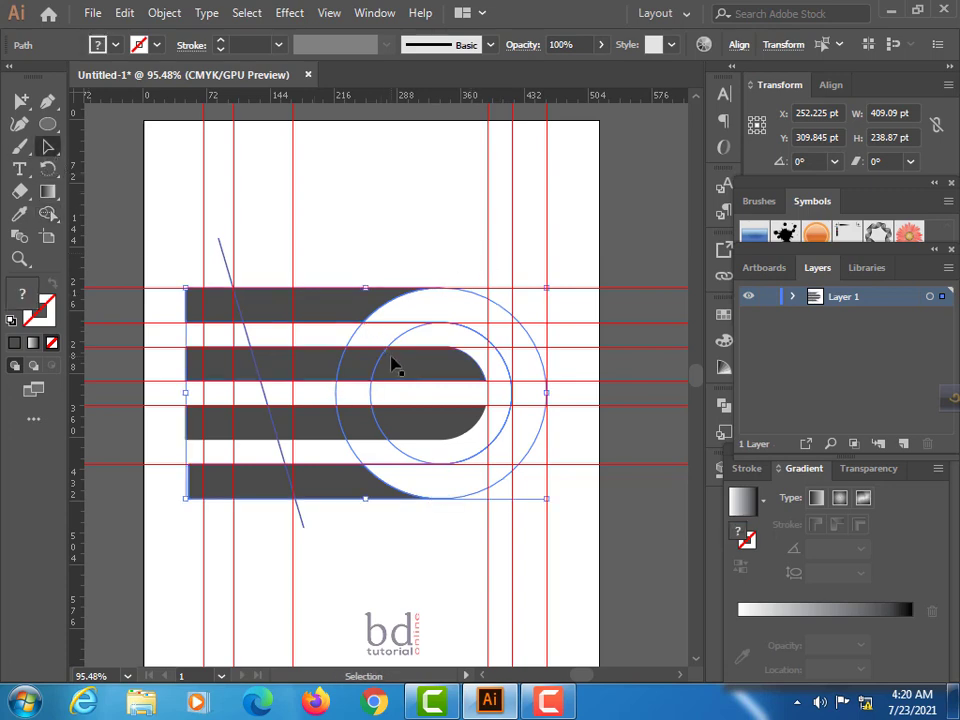
{"action": "left_click", "coordinate": [401, 276]}
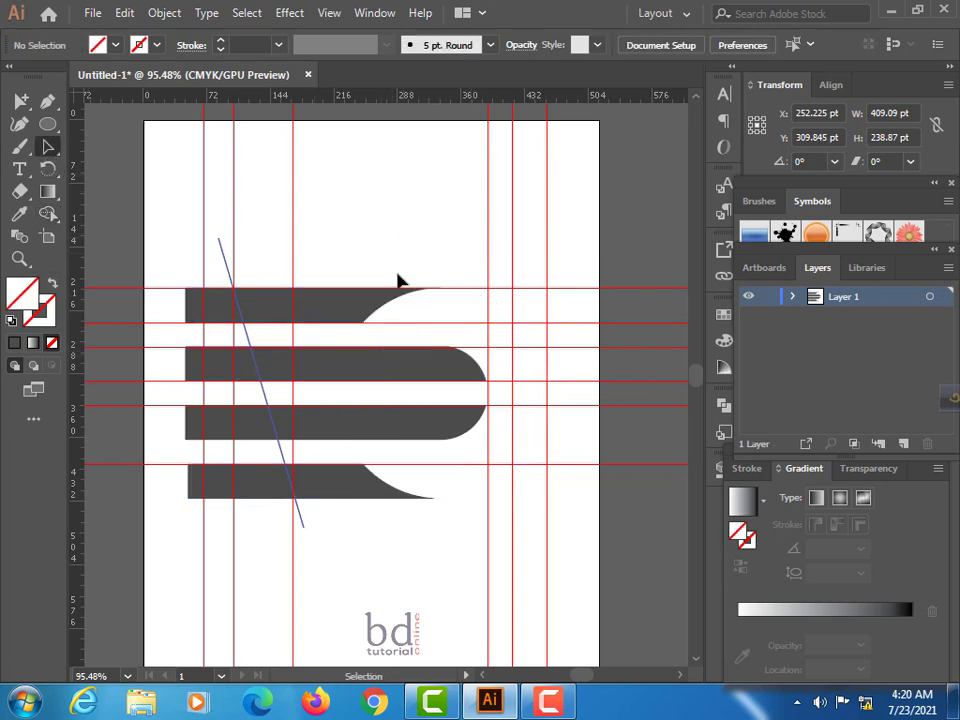
{"action": "left_click", "coordinate": [390, 344]}
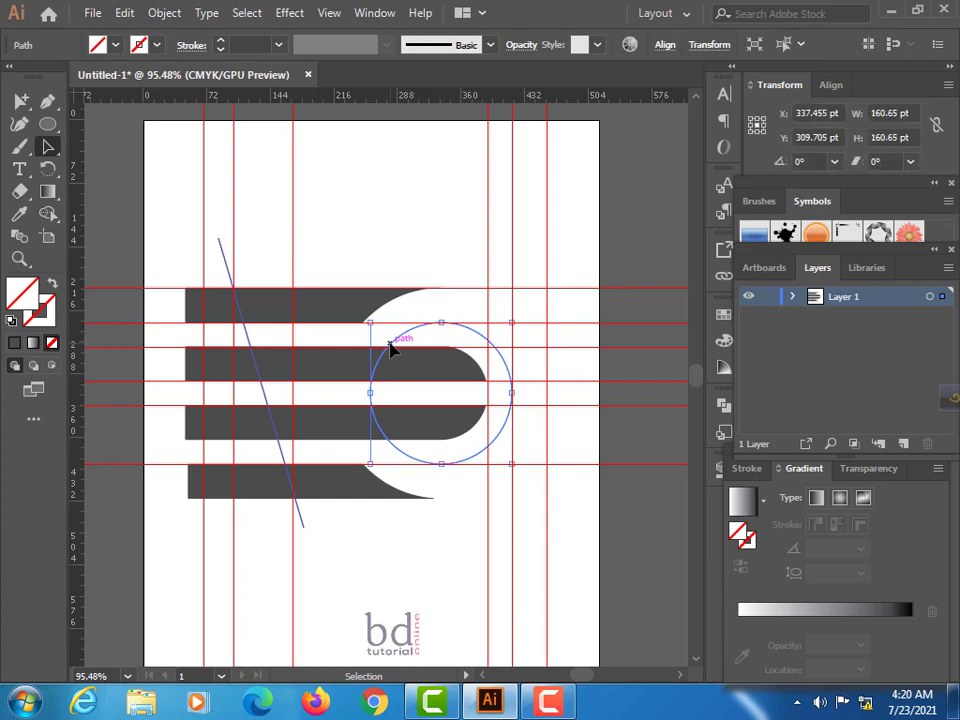
{"action": "key", "text": "Delete"}
{"action": "key", "text": "Delete"}
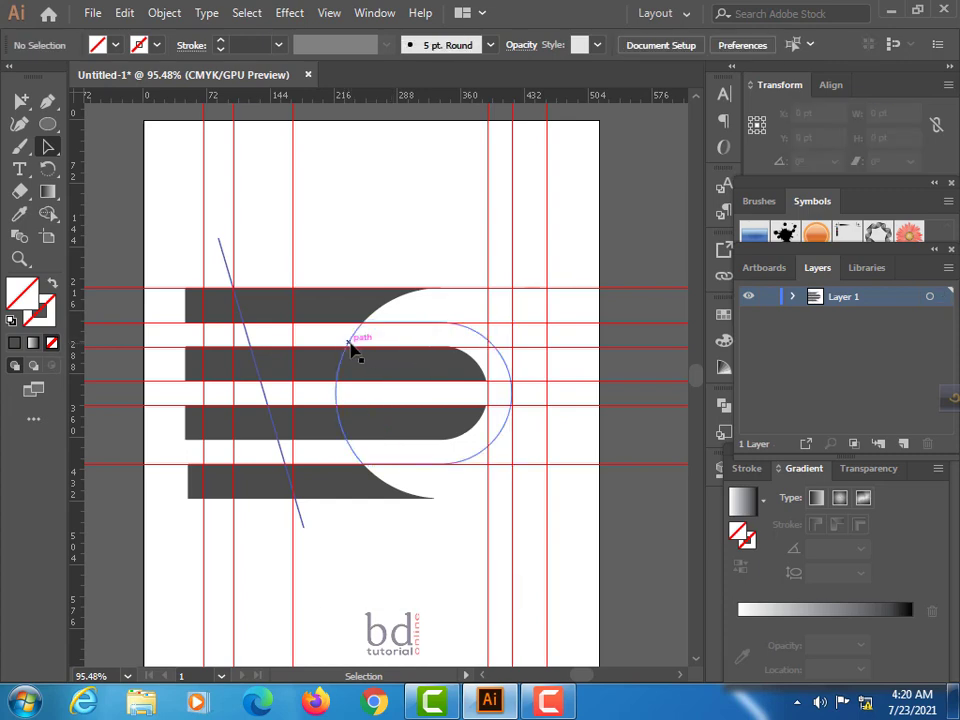
{"action": "left_click", "coordinate": [349, 347]}
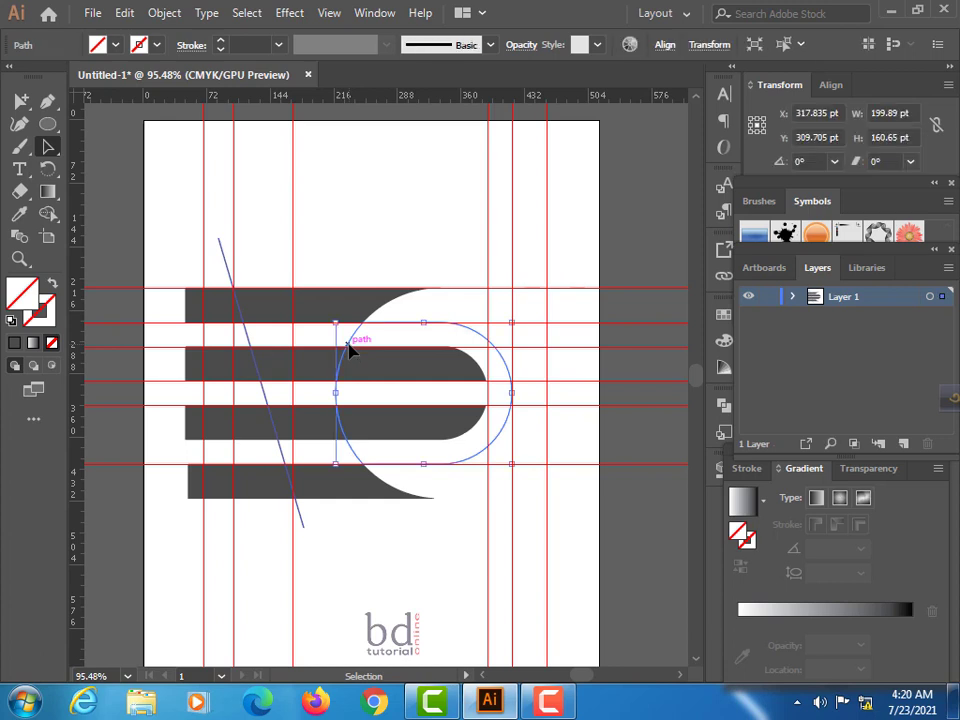
{"action": "key", "text": "Delete"}
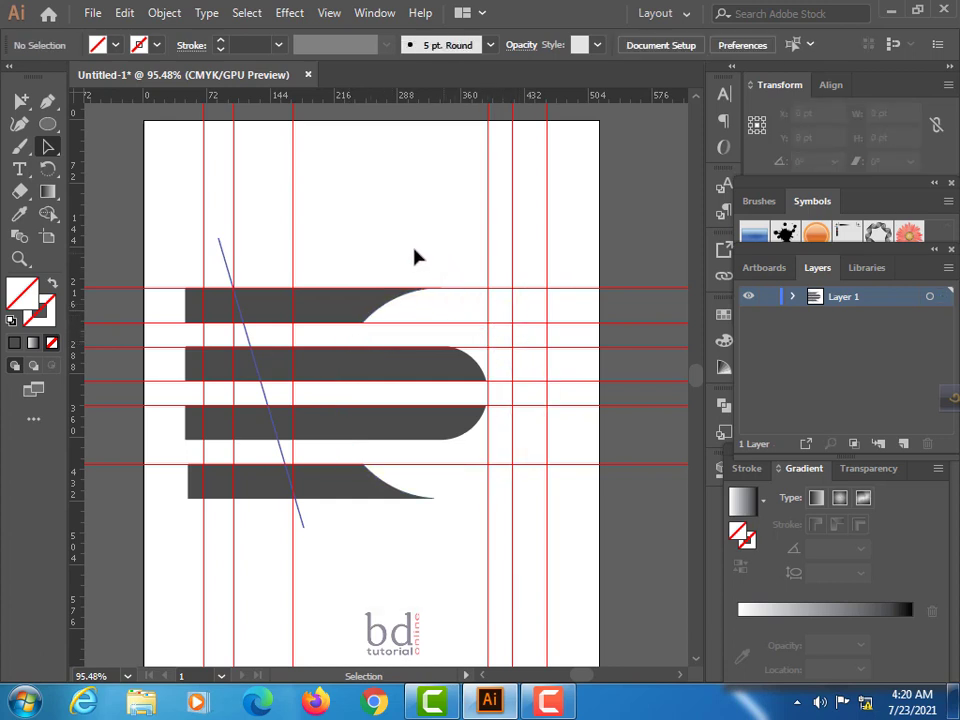
{"action": "left_click", "coordinate": [488, 340]}
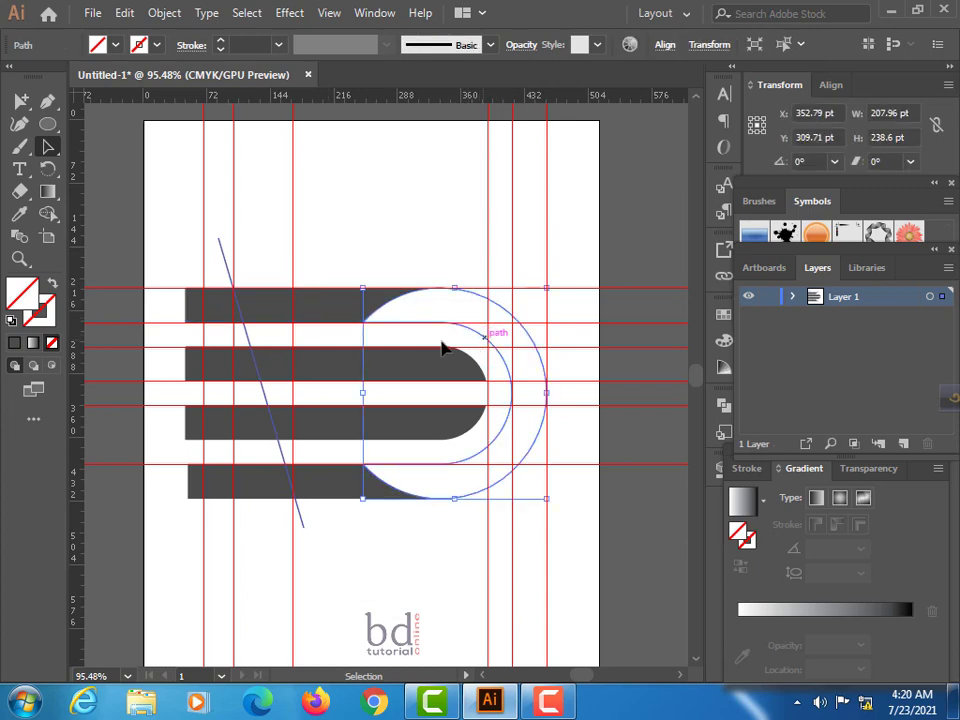
- Fill the ring with golden brown #aa7f07 in the Color Picker
{"action": "double_click", "coordinate": [16, 294]}
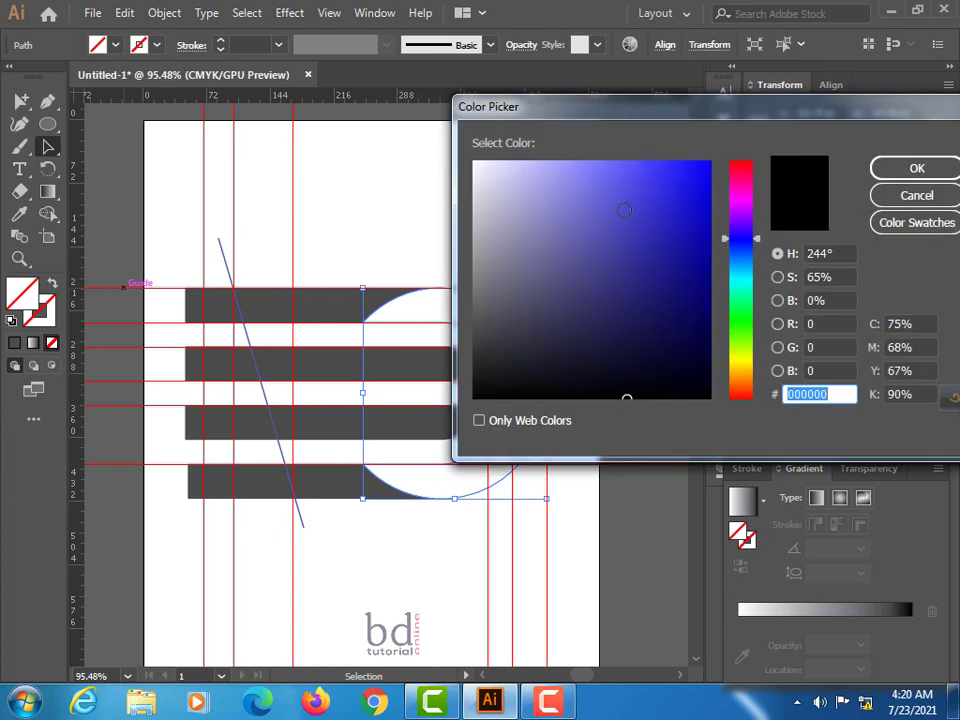
{"action": "left_click", "coordinate": [745, 376]}
{"action": "left_click", "coordinate": [700, 245]}
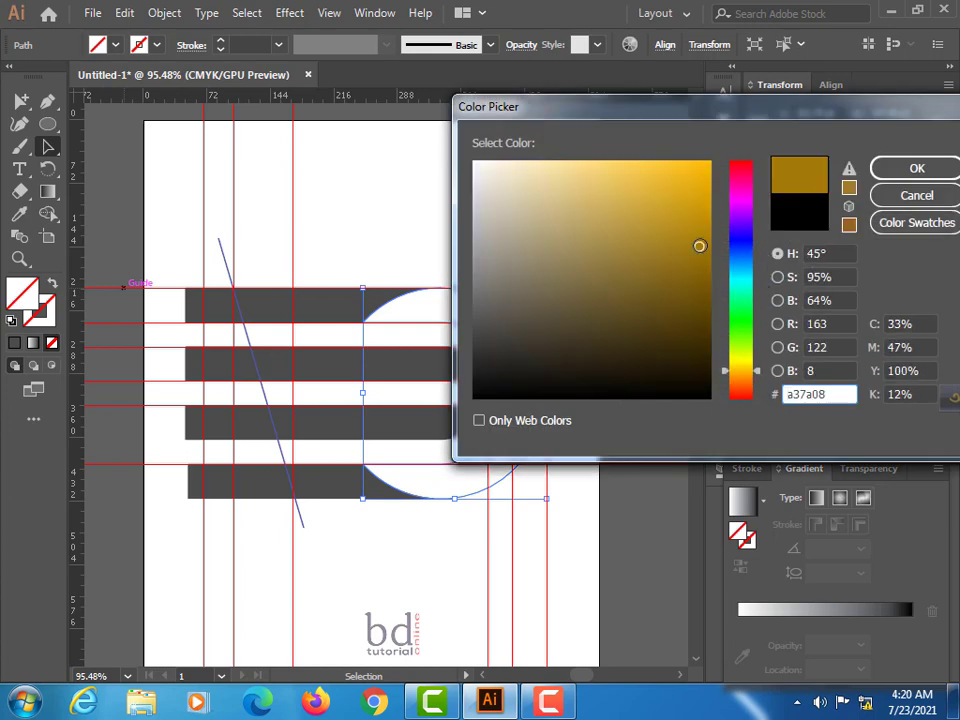
{"action": "left_click_drag", "start_coordinate": [700, 245], "coordinate": [701, 240]}
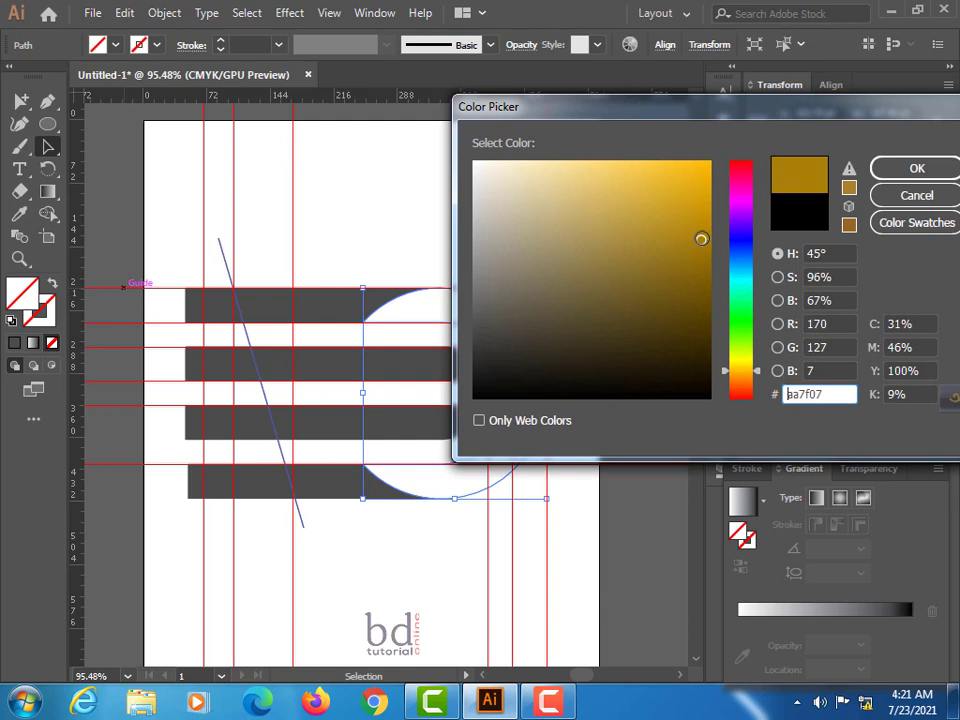
{"action": "left_click", "coordinate": [912, 170]}
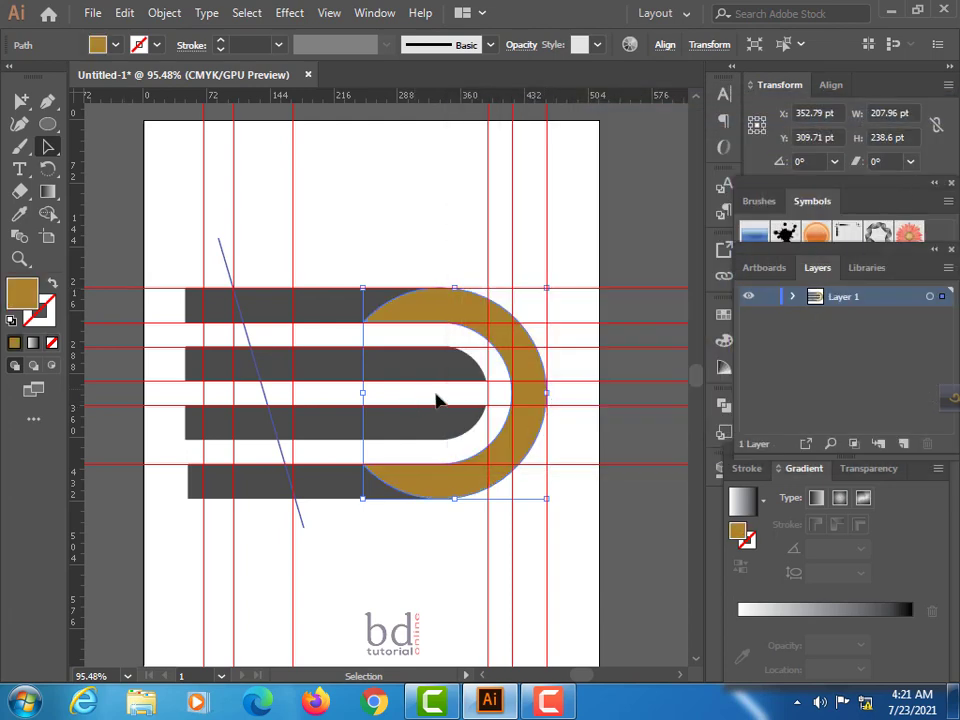
- Fill the top and bottom bars with light yellow-orange #f9c758, then deselect them
{"action": "left_click", "coordinate": [345, 320]}
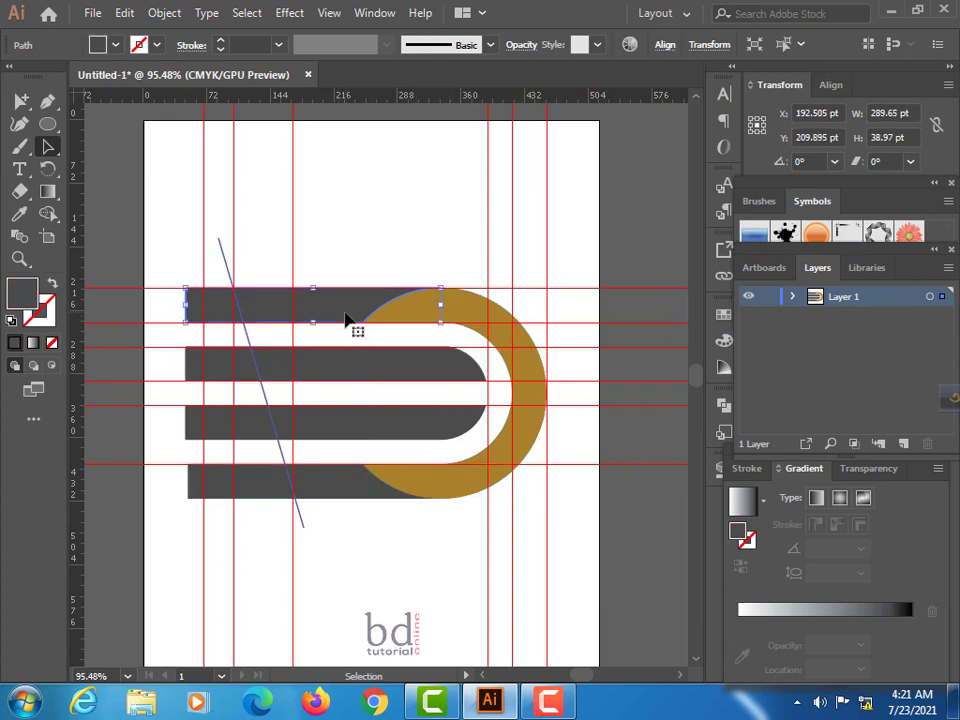
{"action": "left_click", "coordinate": [309, 497], "text": "shift"}
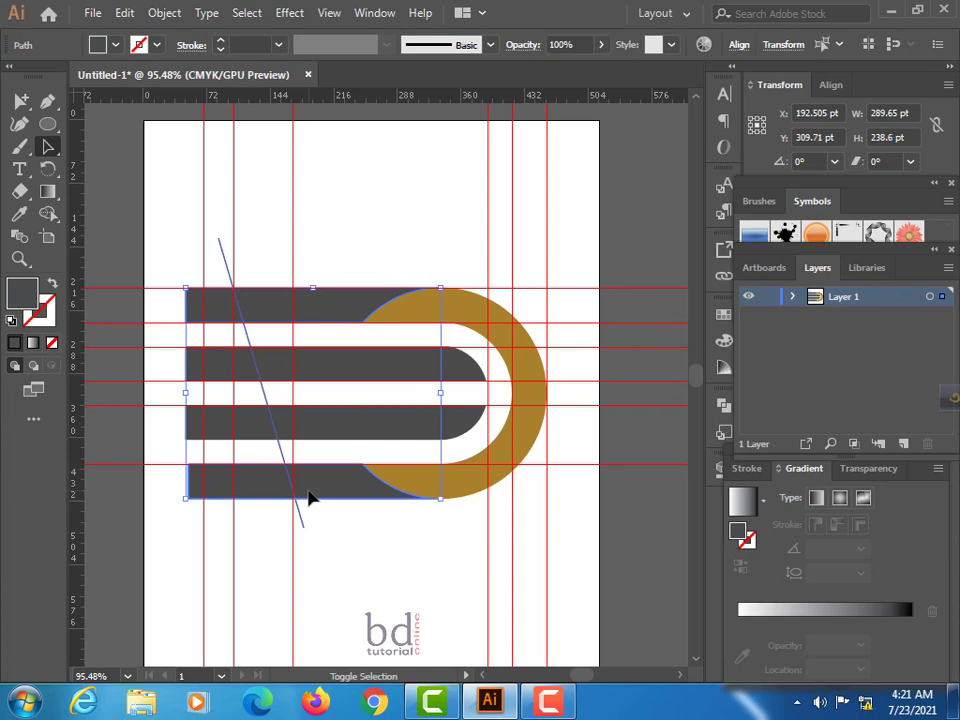
{"action": "double_click", "coordinate": [28, 306]}
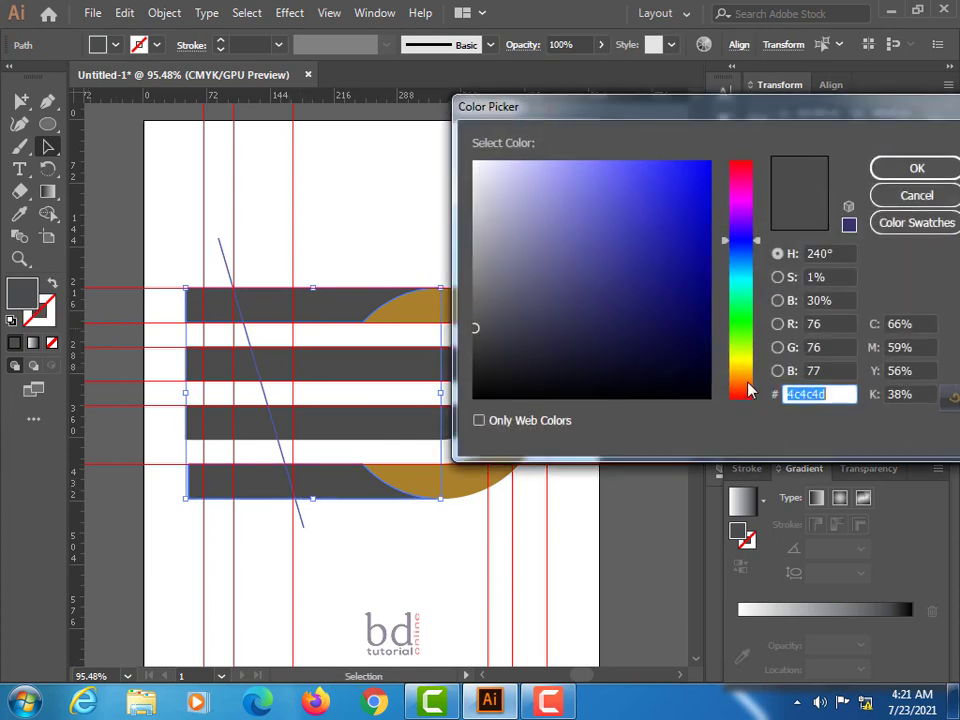
{"action": "left_click", "coordinate": [741, 373]}
{"action": "left_click_drag", "start_coordinate": [652, 180], "coordinate": [628, 163]}
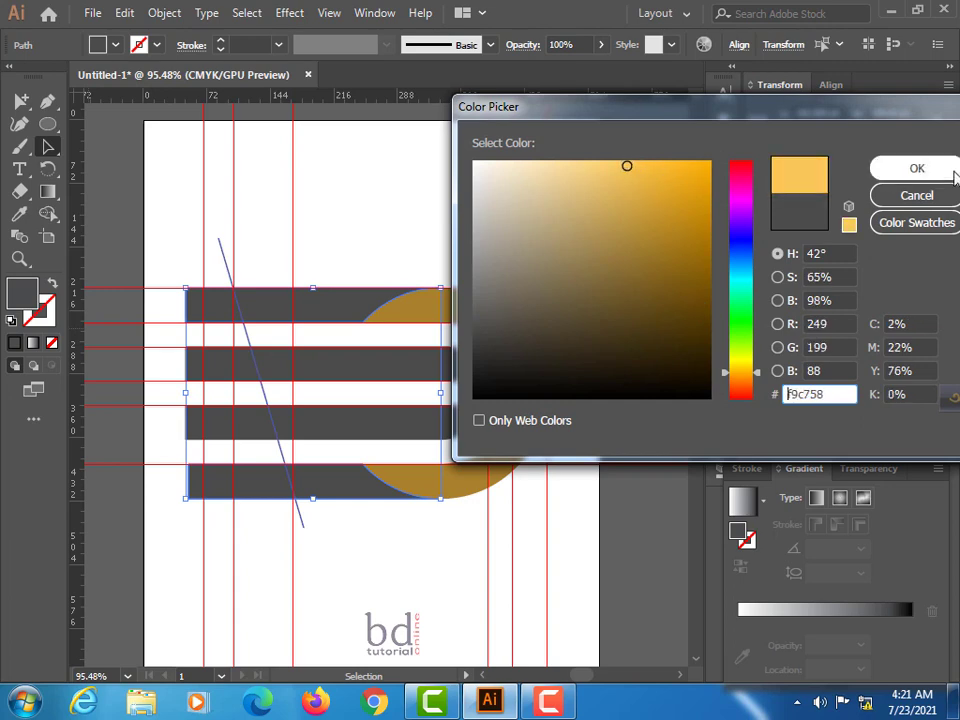
{"action": "left_click", "coordinate": [878, 168]}
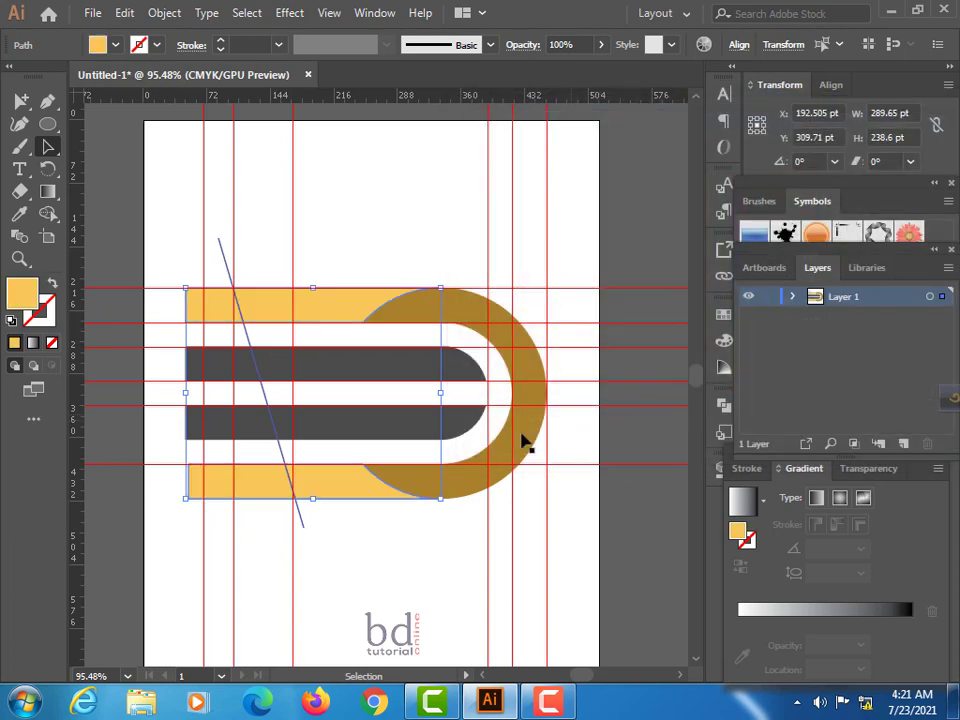
{"action": "left_click", "coordinate": [352, 262]}
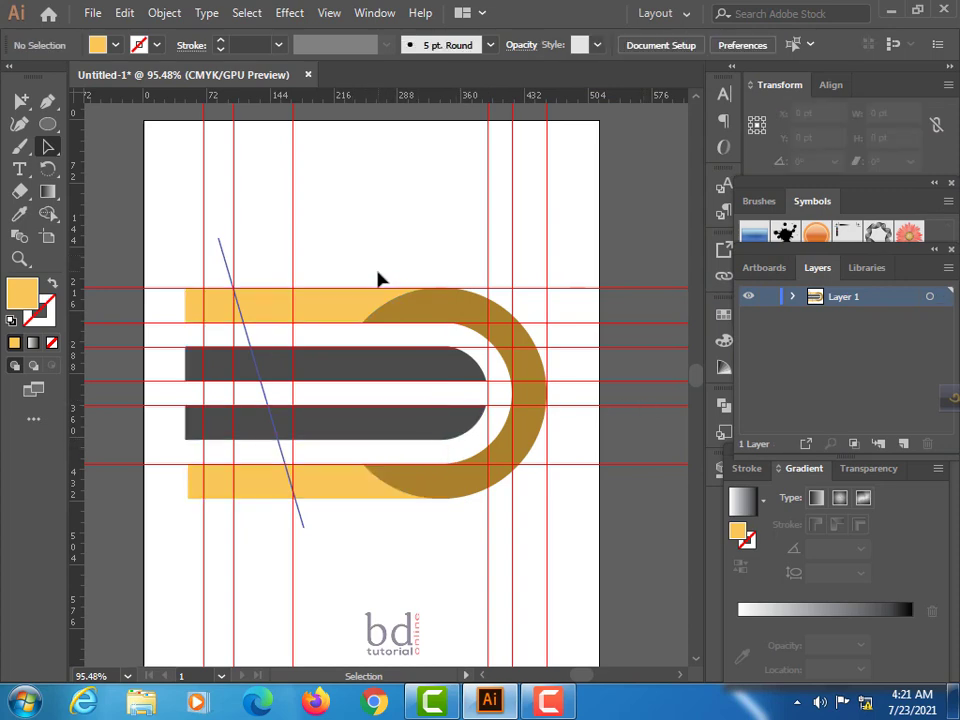
- Shorten the upper dark bar's left end to the diagonal line
{"action": "left_click", "coordinate": [247, 375]}
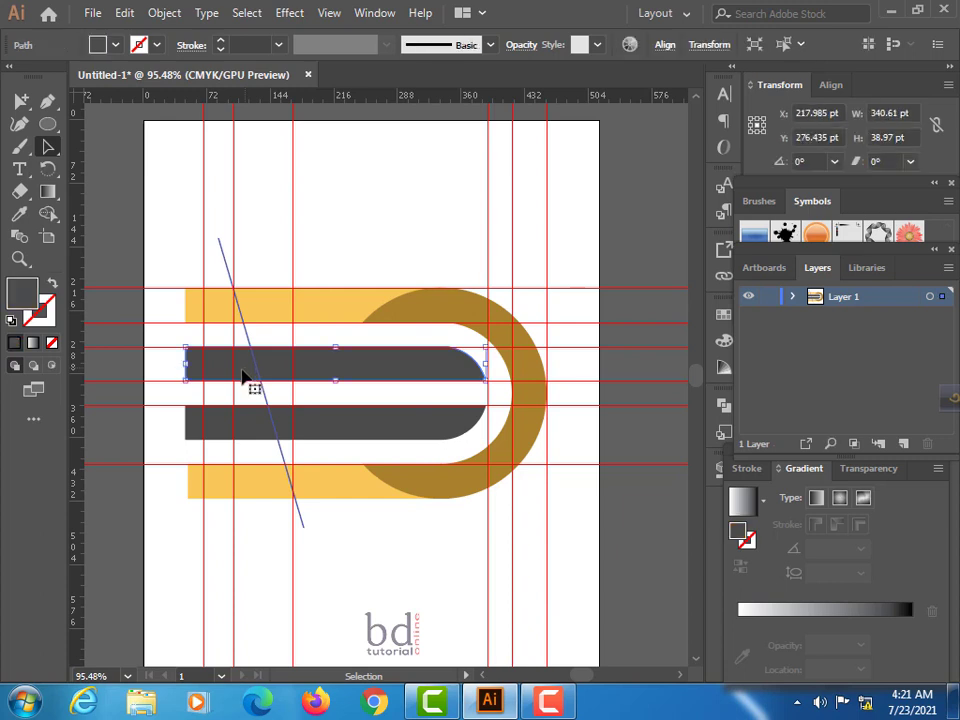
{"action": "left_click_drag", "start_coordinate": [183, 365], "coordinate": [253, 366]}
{"action": "key", "text": "z"}
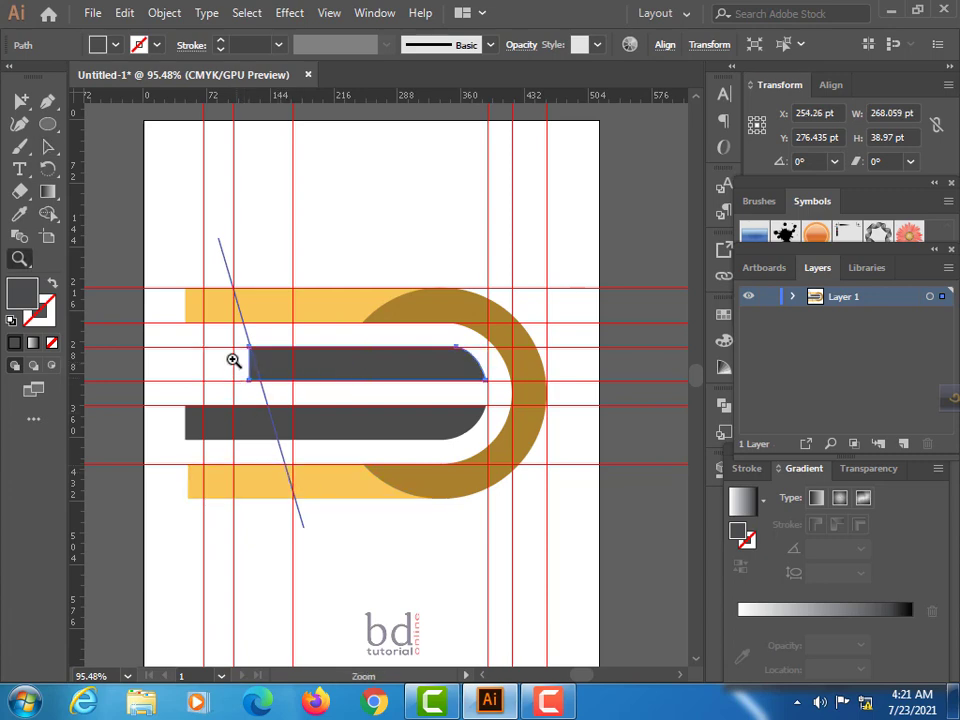
{"action": "left_click", "coordinate": [233, 360]}
{"action": "scroll", "coordinate": [347, 405], "scroll_direction": "down", "scroll_amount": 1}
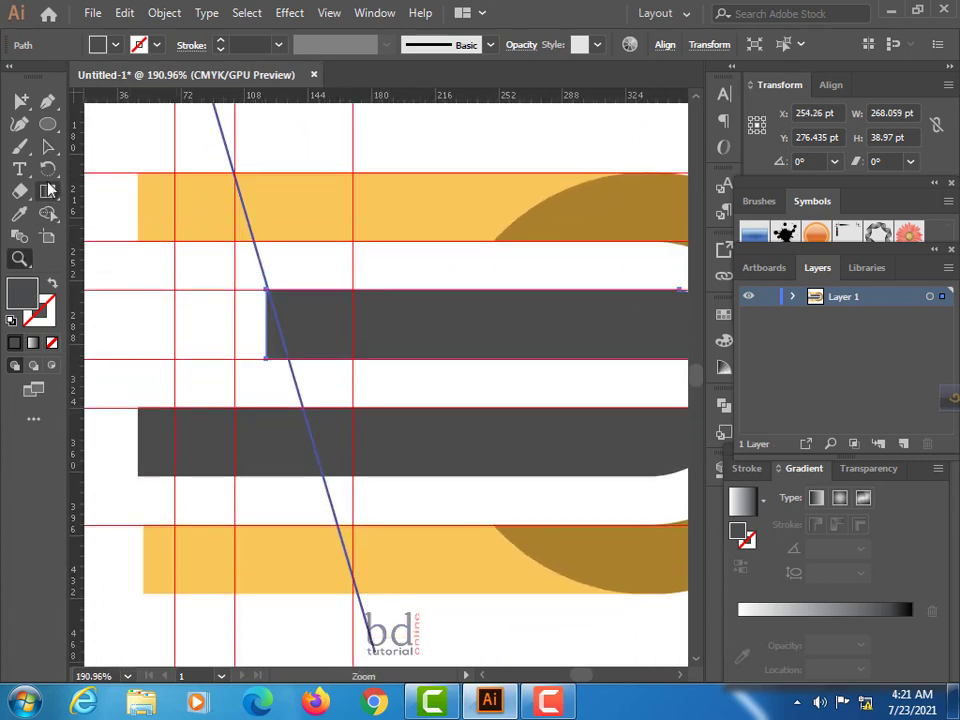
{"action": "key", "text": "v"}
- Trim the lower dark bar and bottom yellow bar back to the diagonal line, then zoom out
{"action": "left_click", "coordinate": [146, 450]}
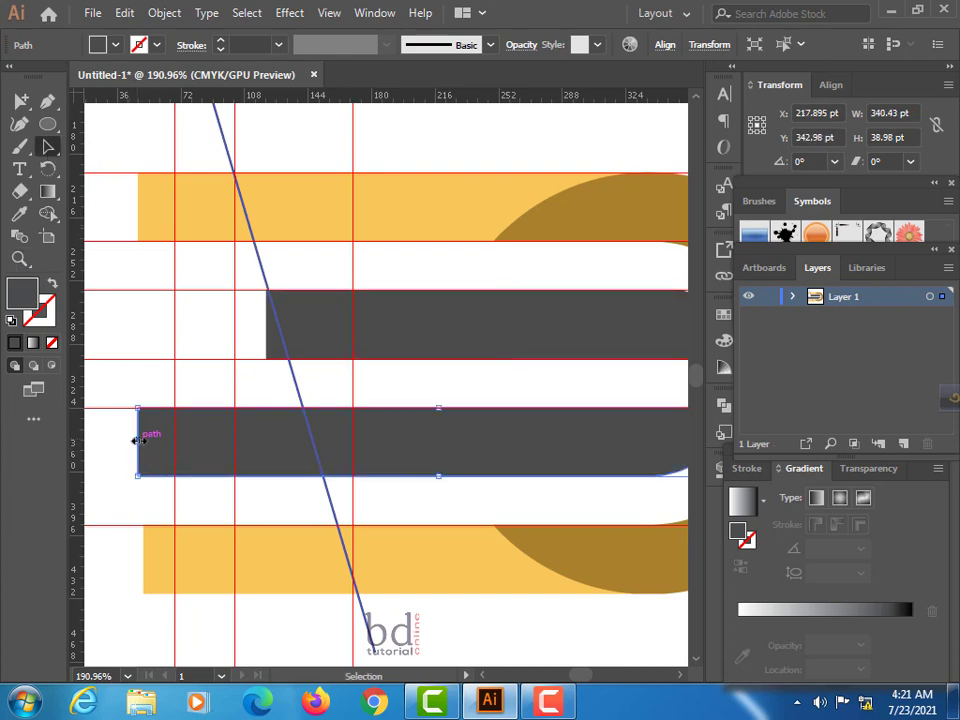
{"action": "left_click_drag", "start_coordinate": [137, 441], "coordinate": [305, 458]}
{"action": "scroll", "coordinate": [381, 426], "scroll_direction": "down", "scroll_amount": 1}
{"action": "scroll", "coordinate": [324, 439], "scroll_direction": "down", "scroll_amount": 2}
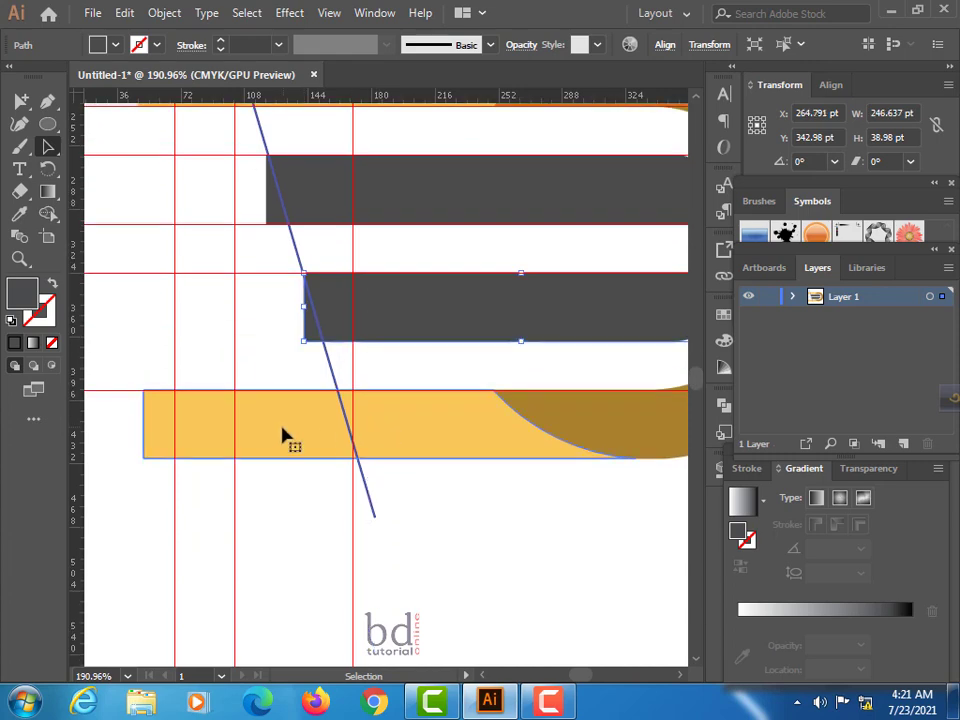
{"action": "left_click", "coordinate": [283, 436]}
{"action": "left_click_drag", "start_coordinate": [145, 425], "coordinate": [340, 447]}
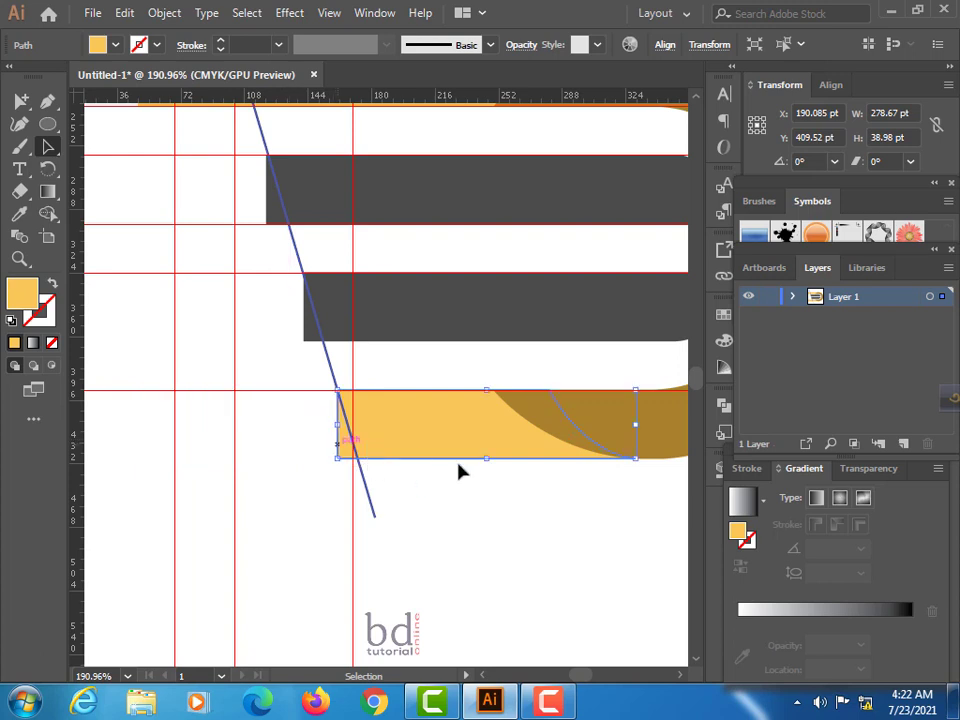
{"action": "key", "text": "z"}
{"action": "left_click_drag", "start_coordinate": [493, 425], "coordinate": [324, 396]}
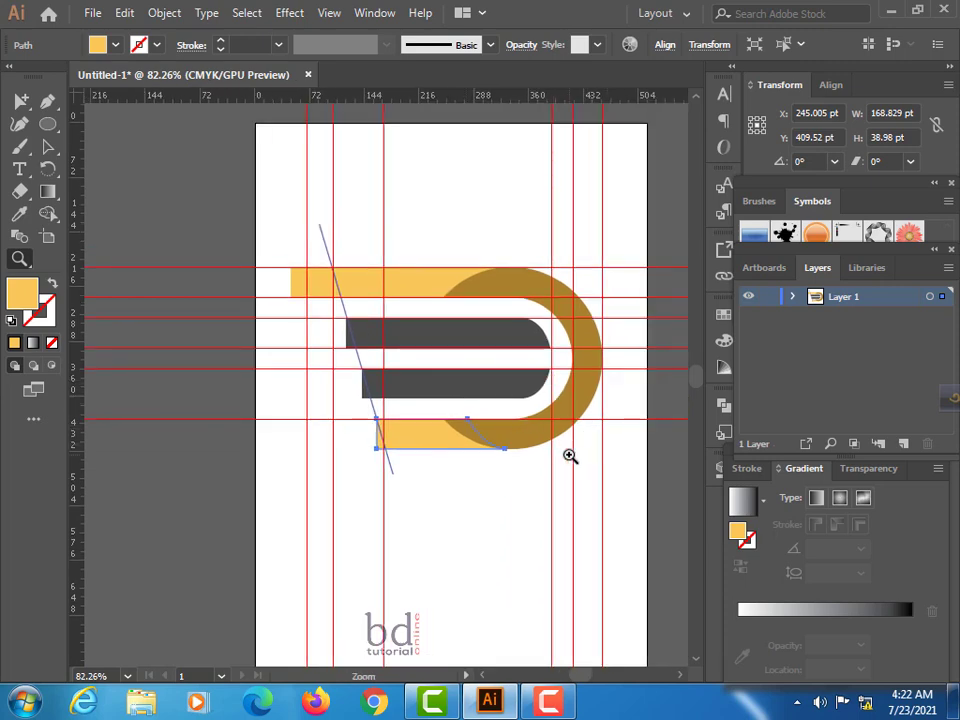
- Select the four bars' left corner anchors and round them to about 35.59 pt radius
{"action": "key", "text": "v"}
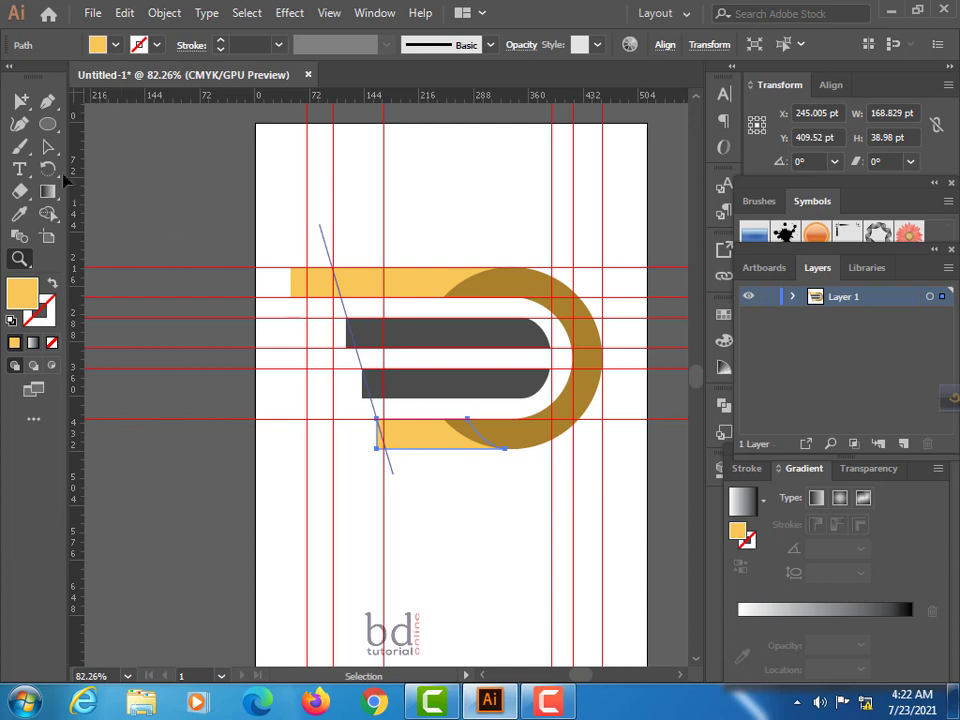
{"action": "left_click", "coordinate": [113, 128]}
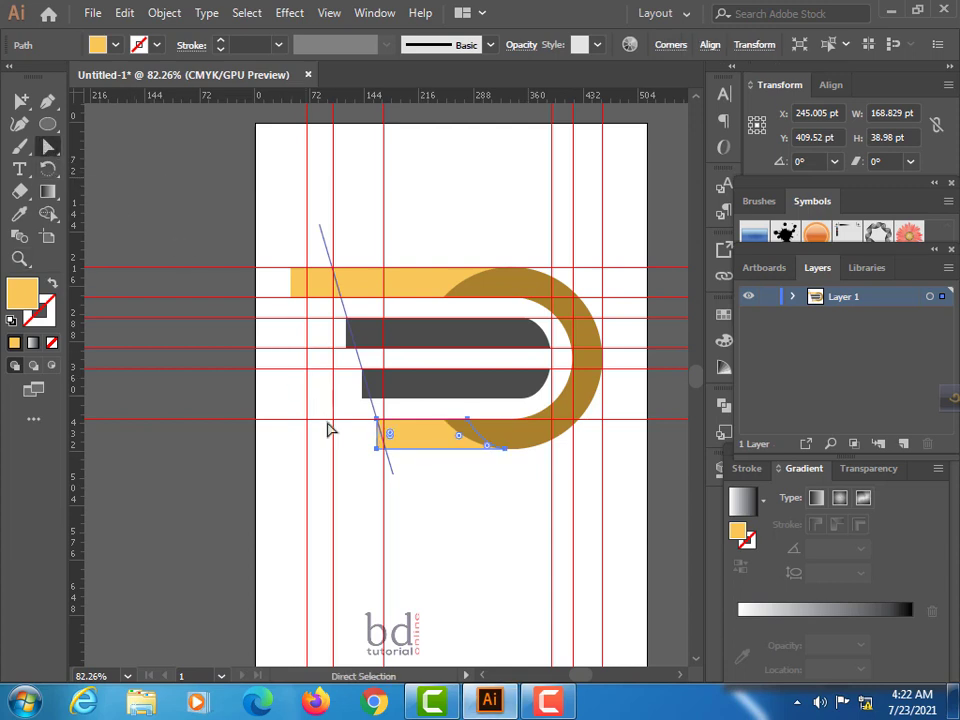
{"action": "left_click", "coordinate": [358, 464]}
{"action": "left_click_drag", "start_coordinate": [381, 450], "coordinate": [378, 453]}
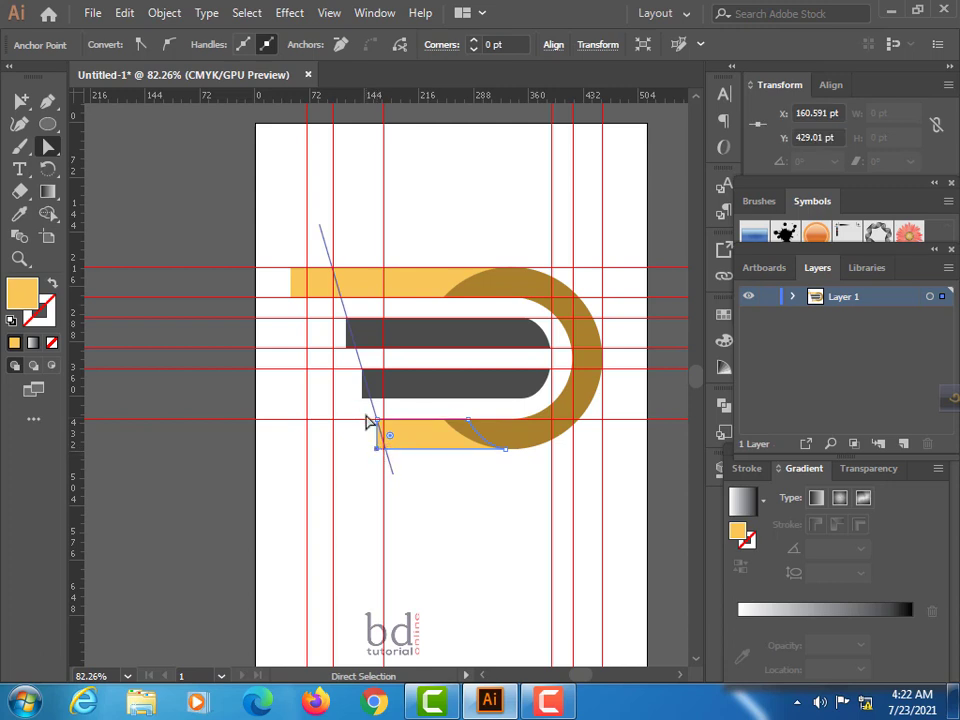
{"action": "left_click", "coordinate": [363, 399], "text": "shift"}
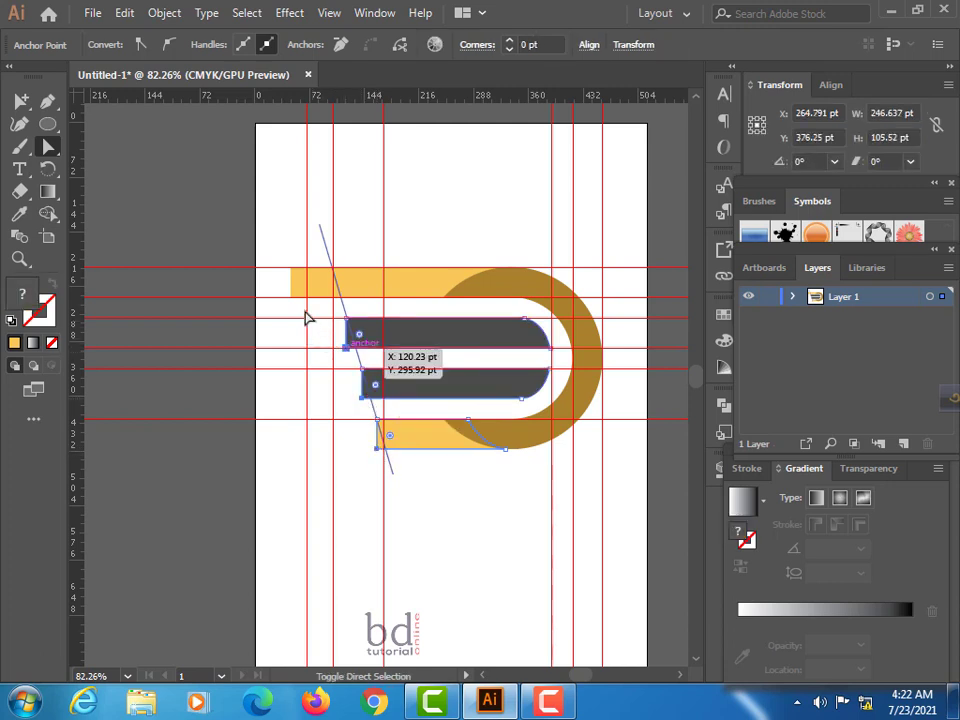
{"action": "left_click", "coordinate": [291, 298], "text": "shift"}
{"action": "left_click", "coordinate": [388, 442], "text": "shift"}
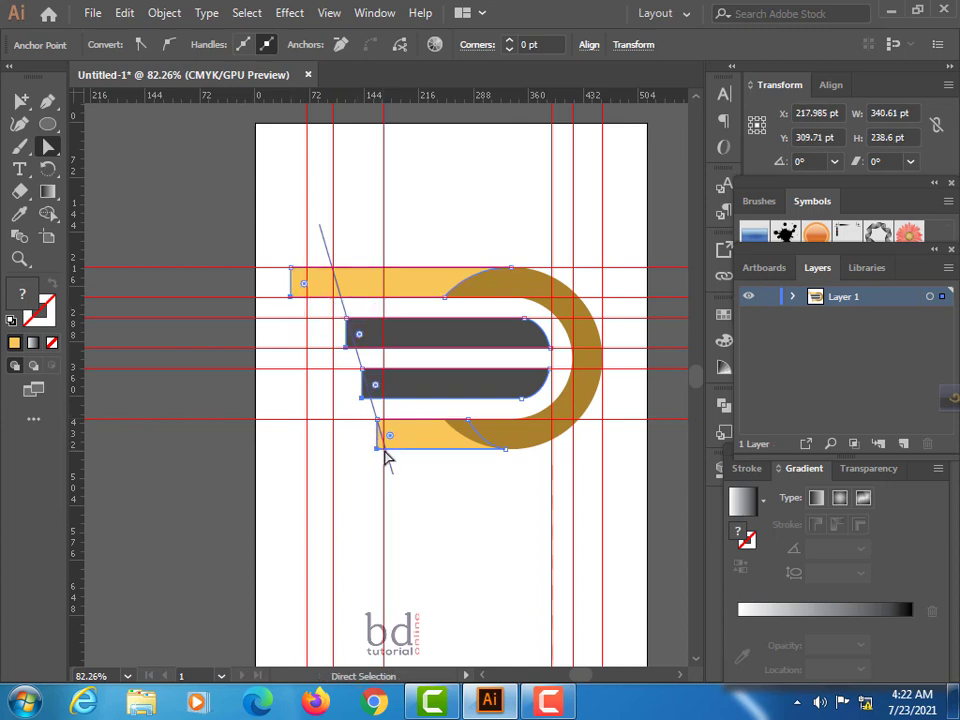
{"action": "left_click_drag", "start_coordinate": [390, 442], "coordinate": [404, 432]}
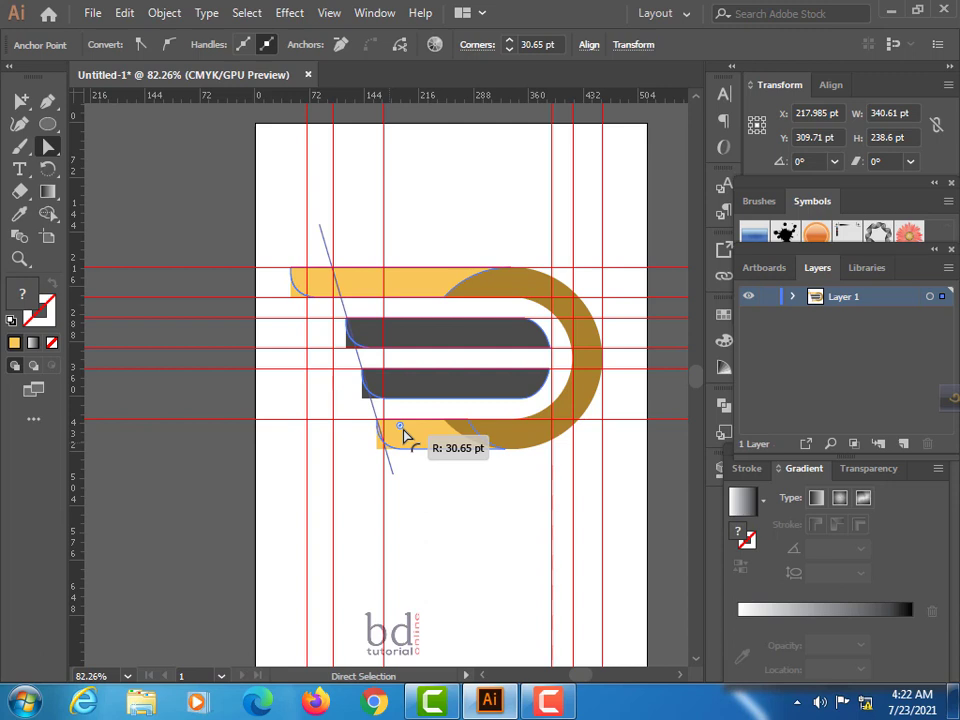
{"action": "left_click_drag", "start_coordinate": [404, 432], "coordinate": [411, 434]}
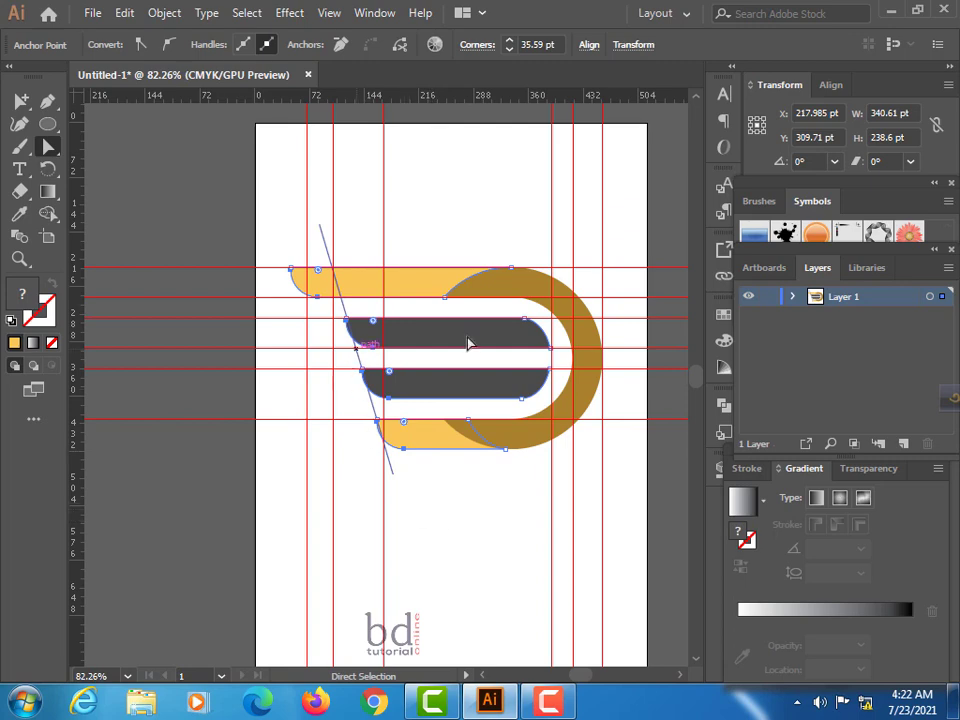
- Unlock all objects, then delete the page guides and the diagonal construction line
{"action": "left_click", "coordinate": [164, 14]}
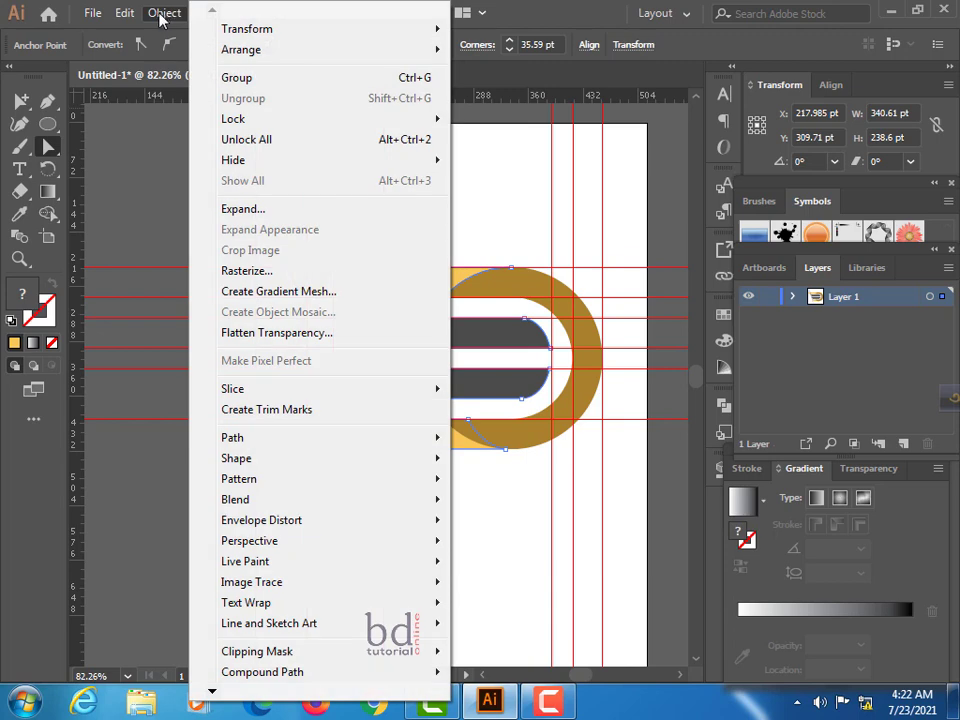
{"action": "left_click", "coordinate": [257, 141]}
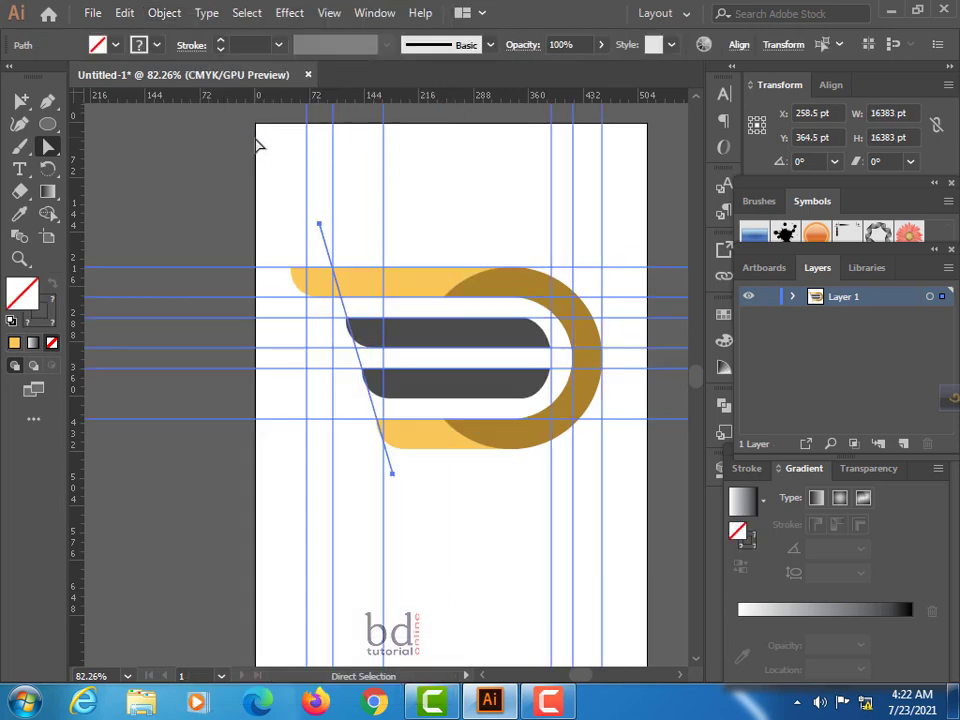
{"action": "left_click_drag", "start_coordinate": [268, 206], "coordinate": [638, 201]}
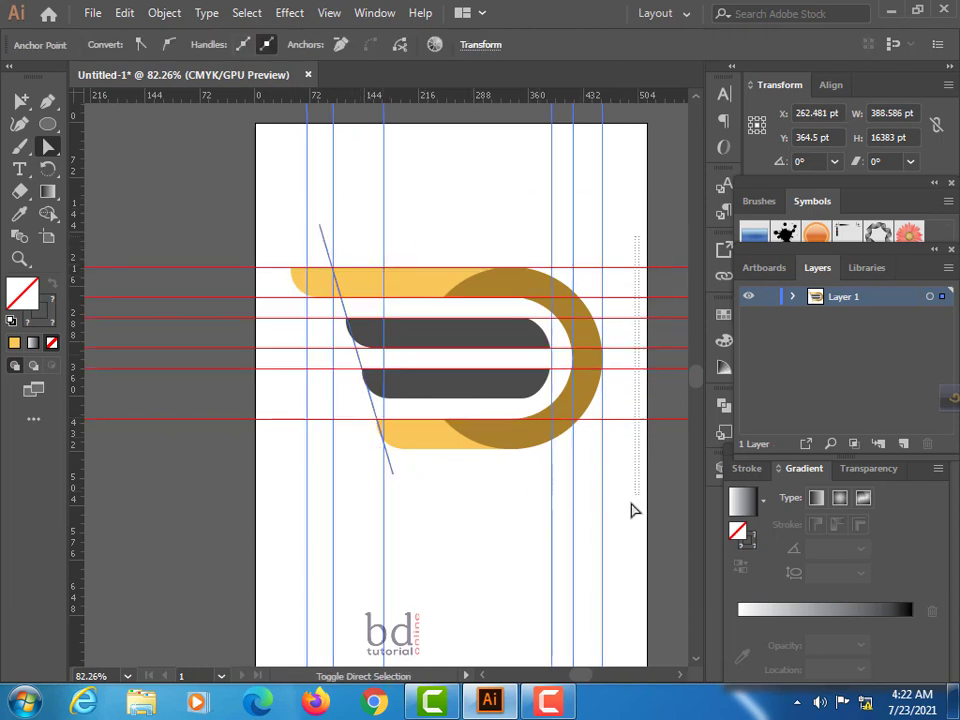
{"action": "left_click", "coordinate": [632, 536]}
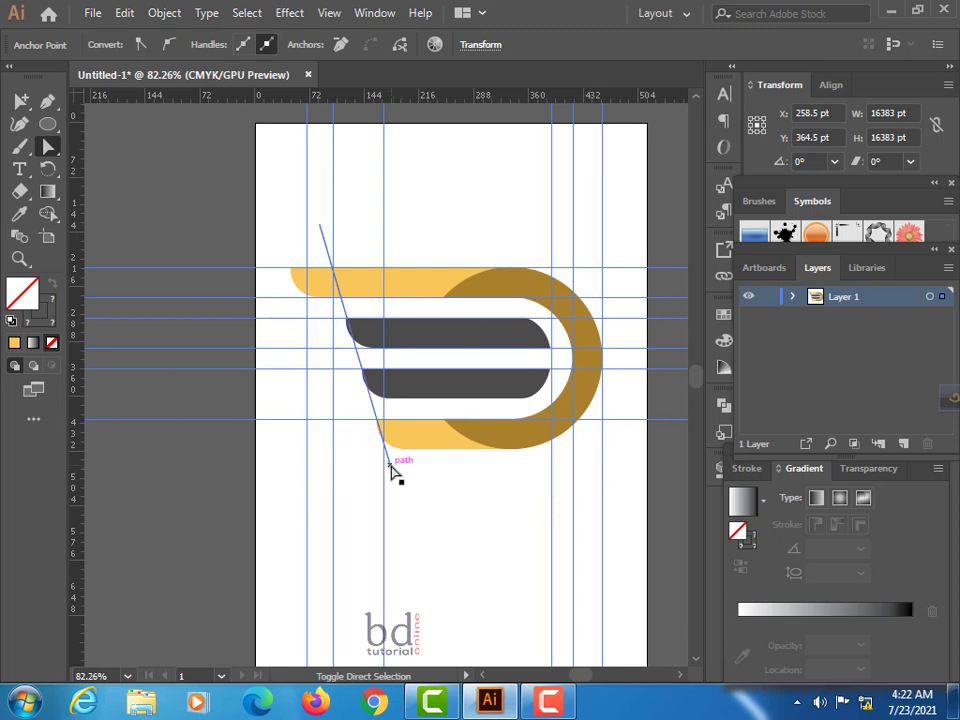
{"action": "left_click", "coordinate": [391, 470]}
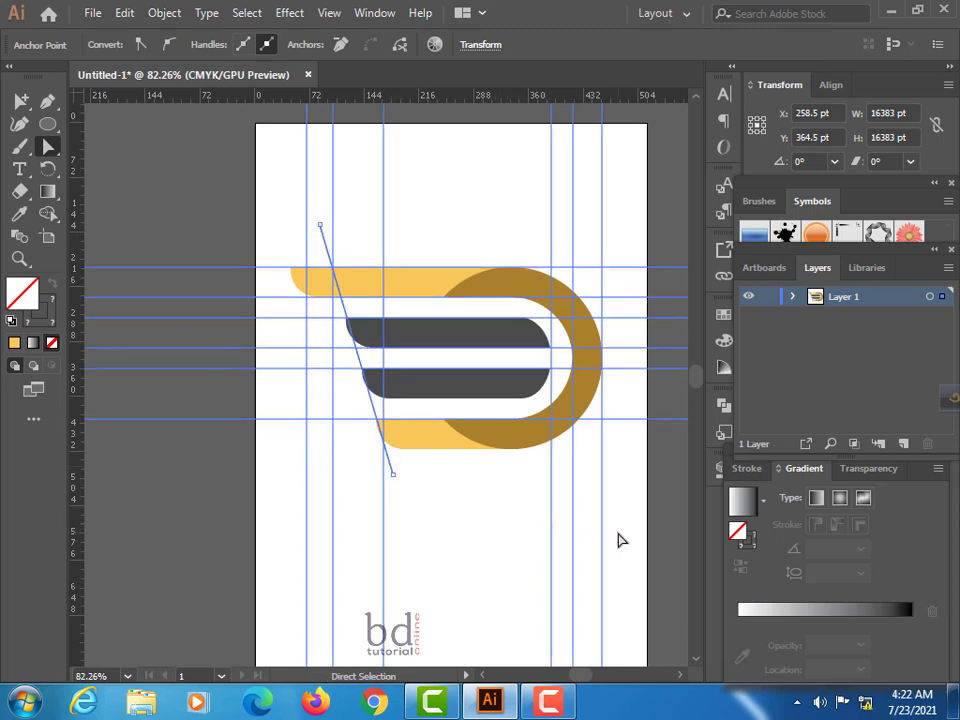
{"action": "key", "text": "ctrl+semicolon"}
{"action": "left_click", "coordinate": [455, 553]}
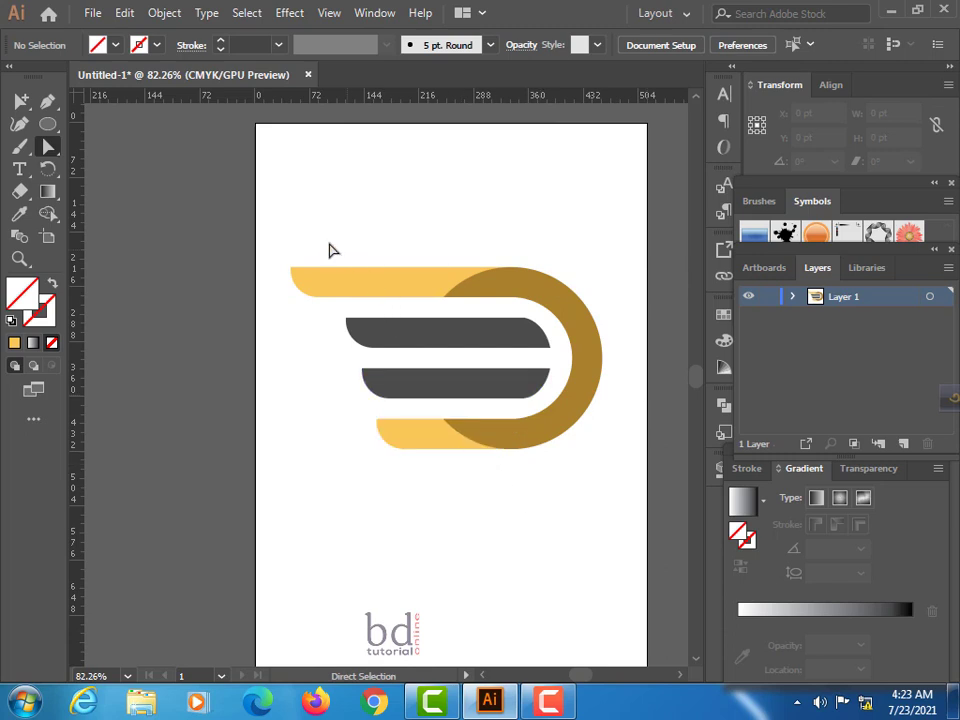
- Scale the whole logo down proportionally to about 296 pt wide and shift it left
{"action": "left_click", "coordinate": [47, 146]}
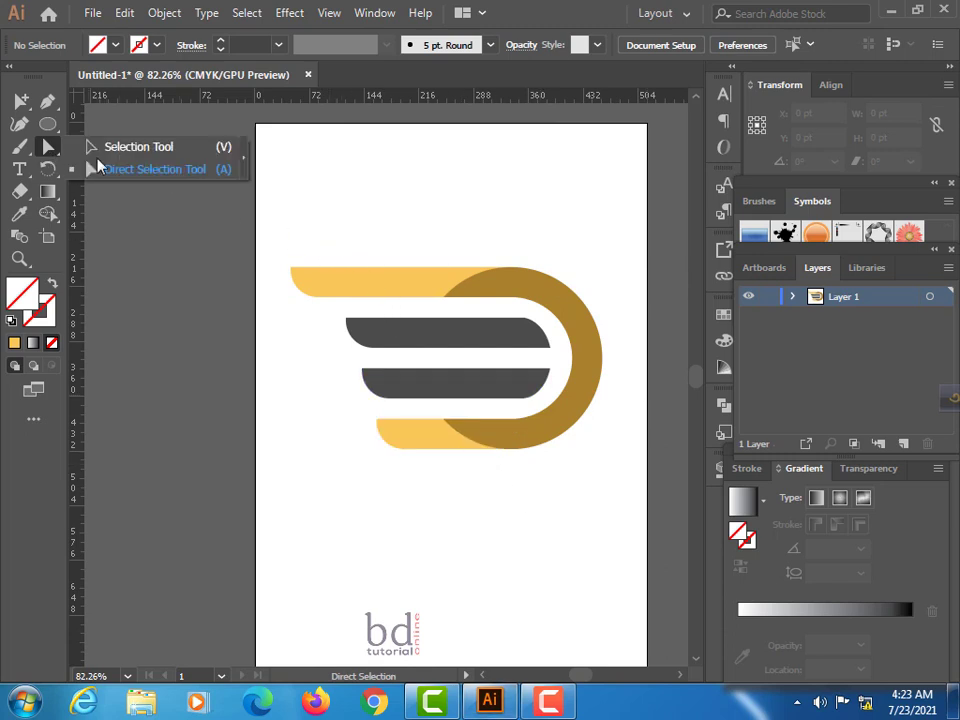
{"action": "left_click", "coordinate": [155, 169]}
{"action": "left_click_drag", "start_coordinate": [287, 229], "coordinate": [611, 499]}
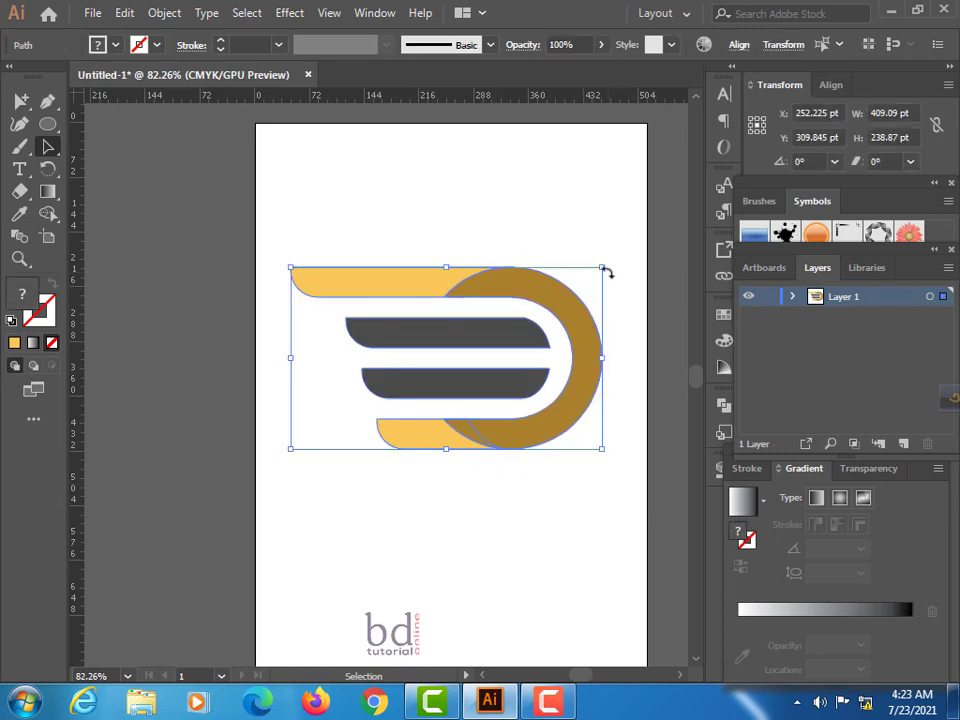
{"action": "left_click_drag", "start_coordinate": [603, 270], "coordinate": [582, 295]}
{"action": "left_click_drag", "start_coordinate": [546, 339], "coordinate": [480, 328]}
{"action": "left_click", "coordinate": [523, 362]}
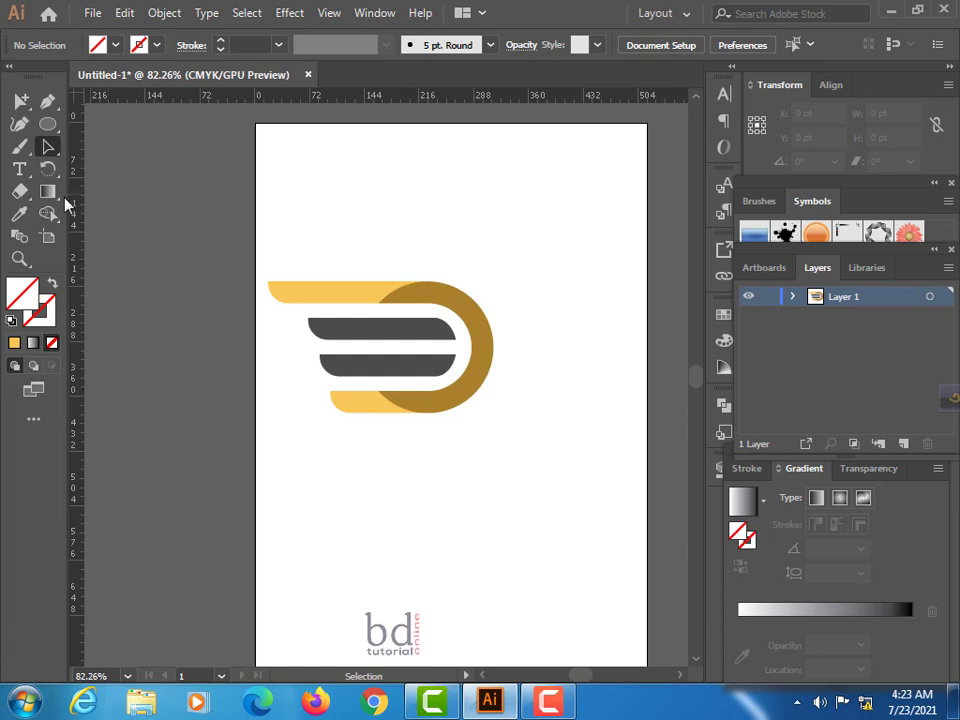
- Place a line of placeholder text right of the logo at 24 pt
{"action": "left_click", "coordinate": [20, 172]}
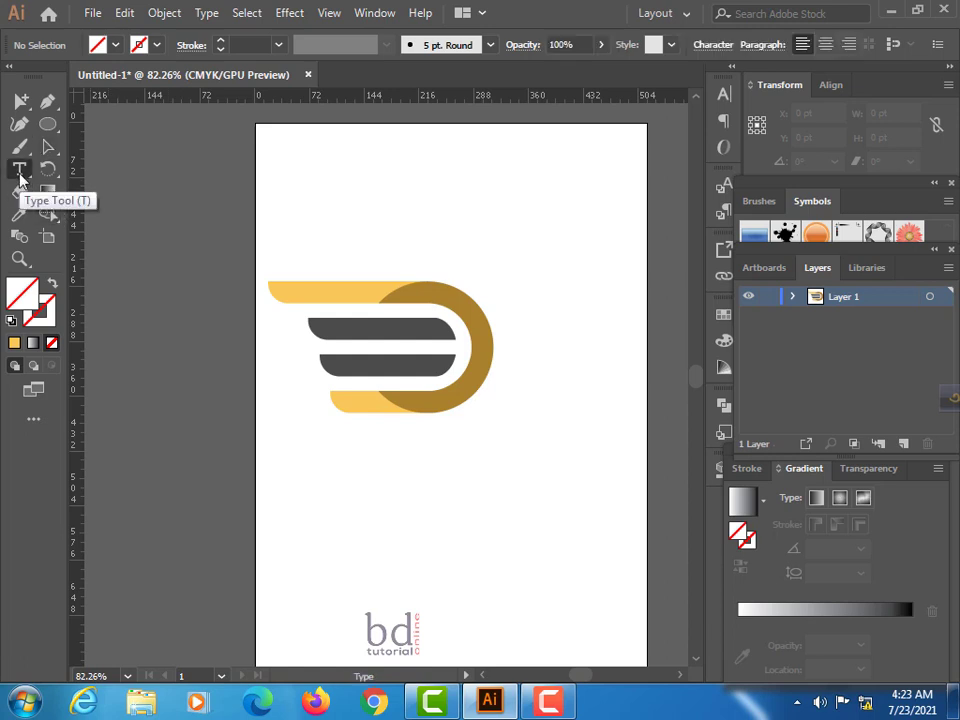
{"action": "left_click", "coordinate": [519, 341]}
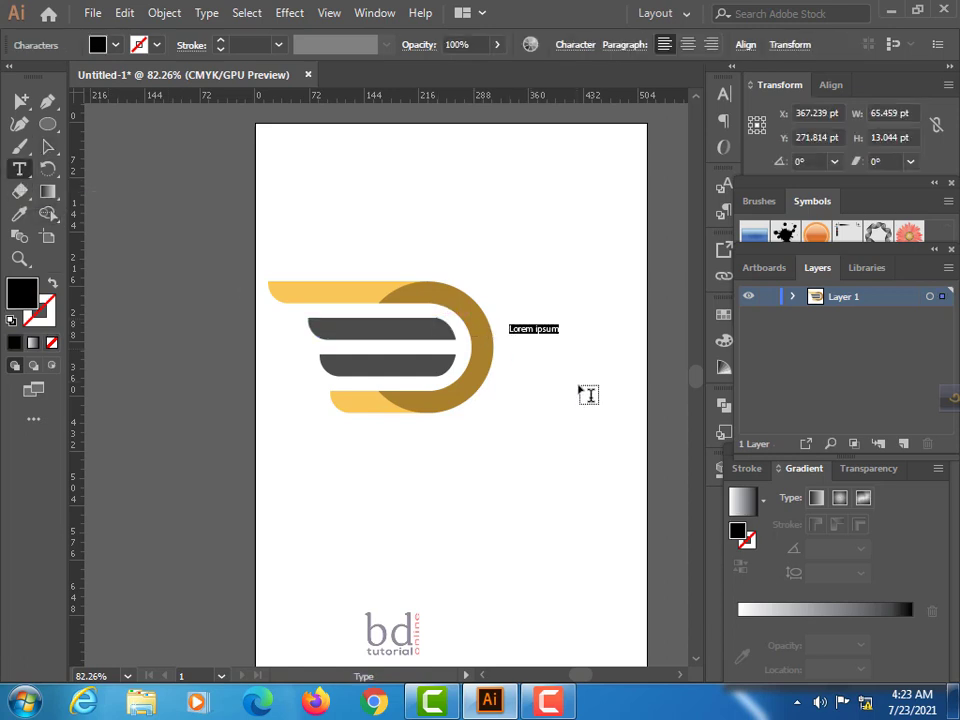
{"action": "left_click", "coordinate": [566, 46]}
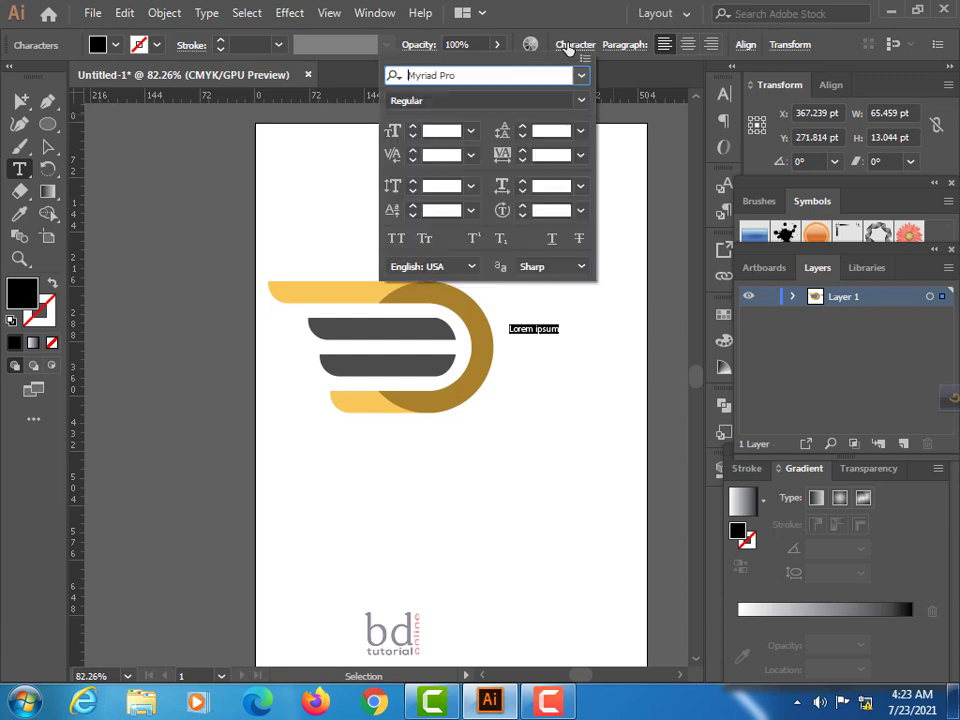
{"action": "left_click", "coordinate": [470, 131]}
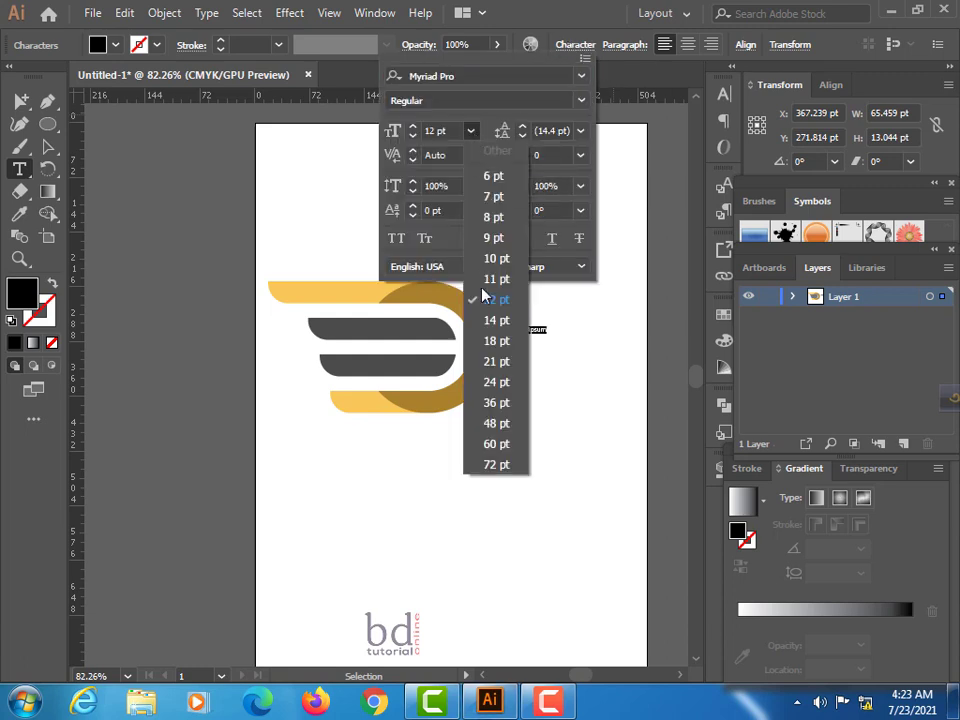
{"action": "left_click", "coordinate": [497, 383]}
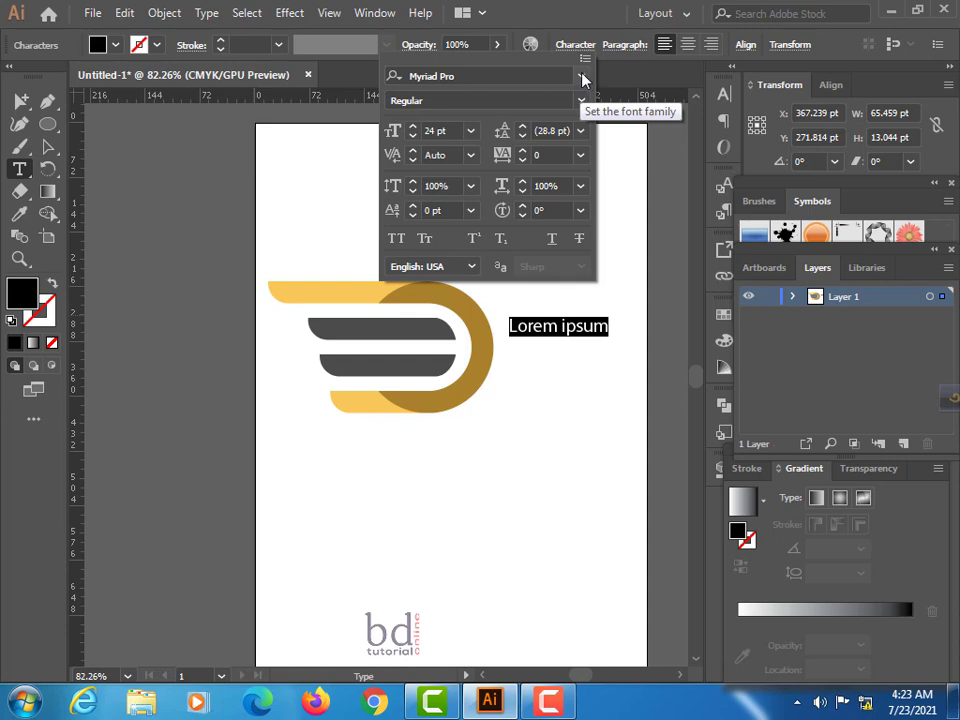
- Set the placeholder text's font family to Norwester
{"action": "left_click", "coordinate": [581, 77]}
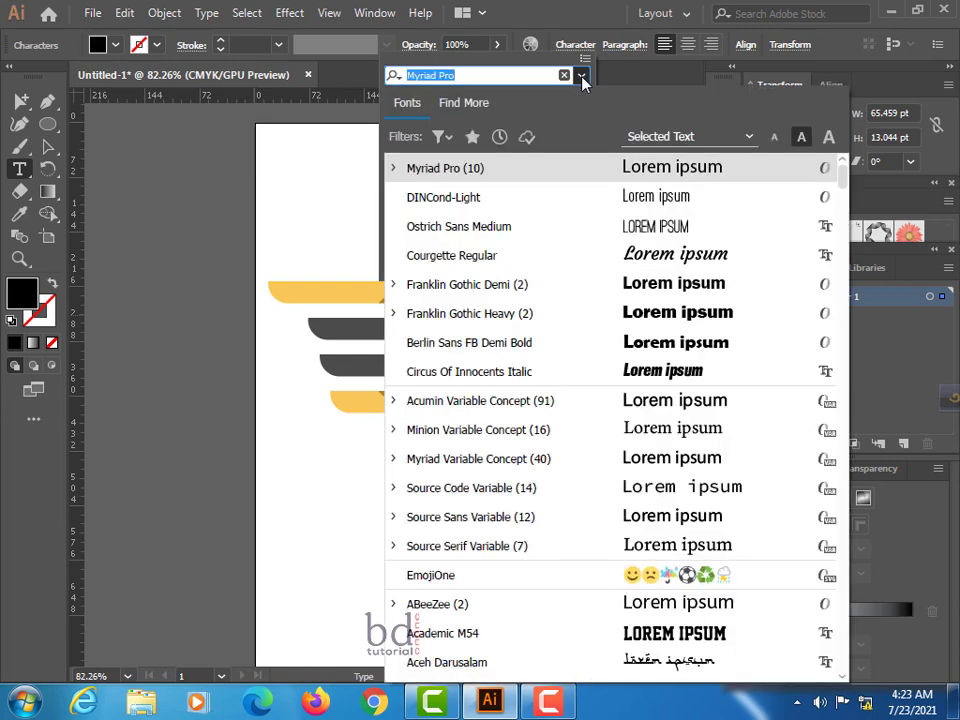
{"action": "type", "text": "No"}
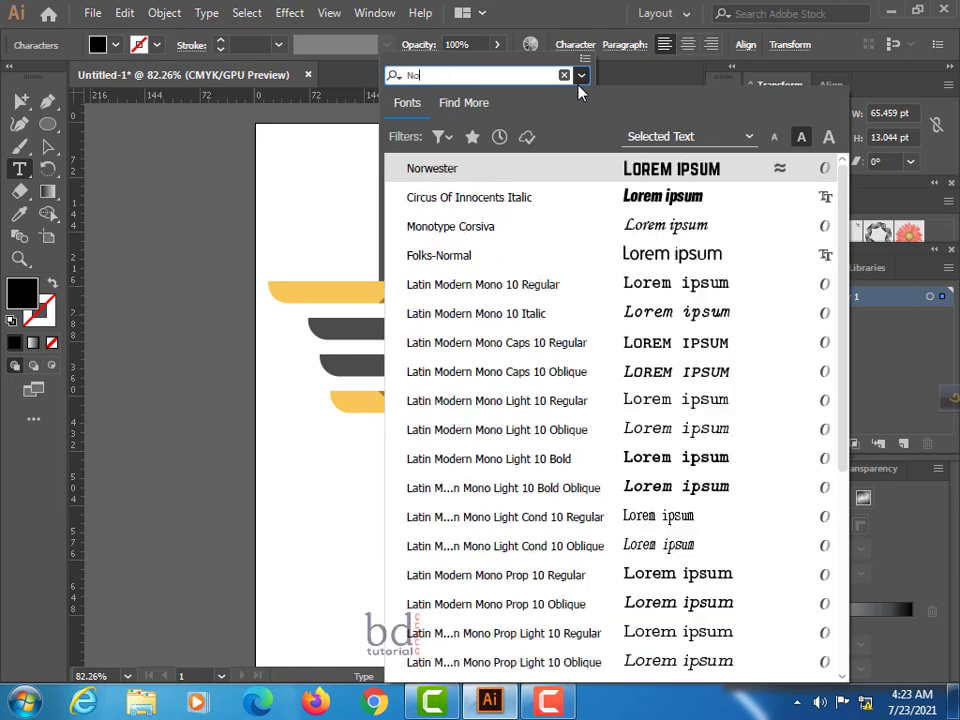
{"action": "type", "text": "r"}
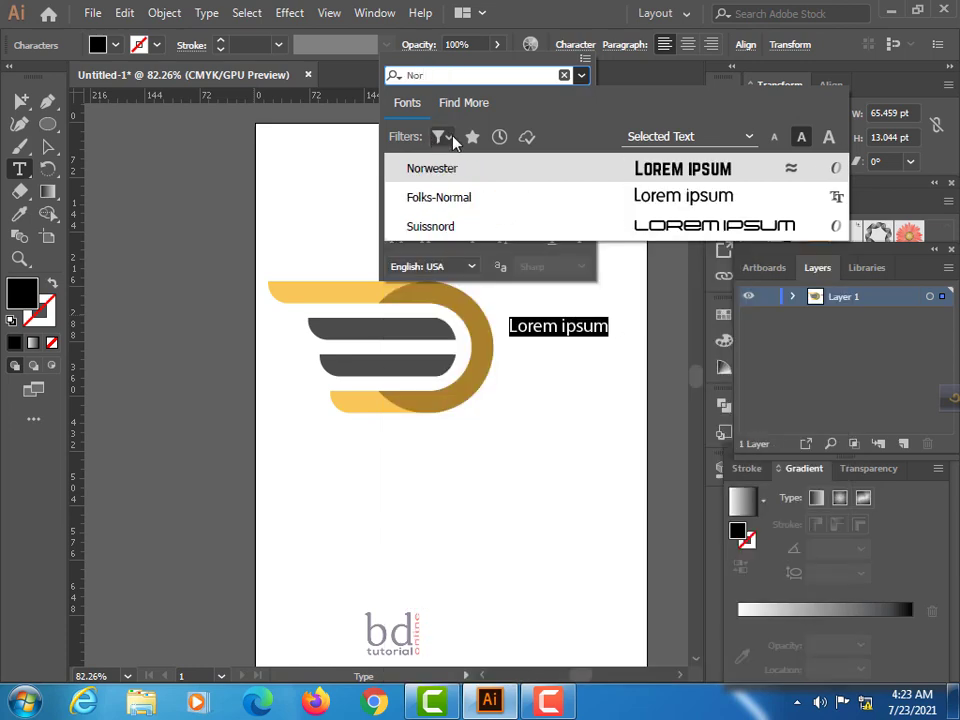
{"action": "left_click", "coordinate": [446, 171]}
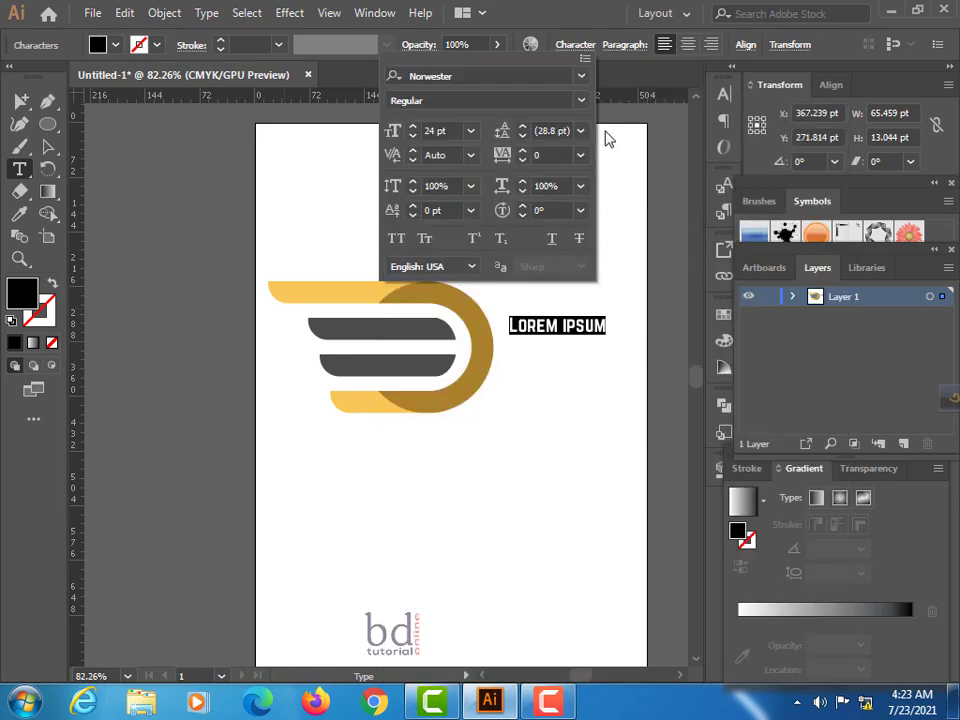
{"action": "left_click", "coordinate": [592, 20]}
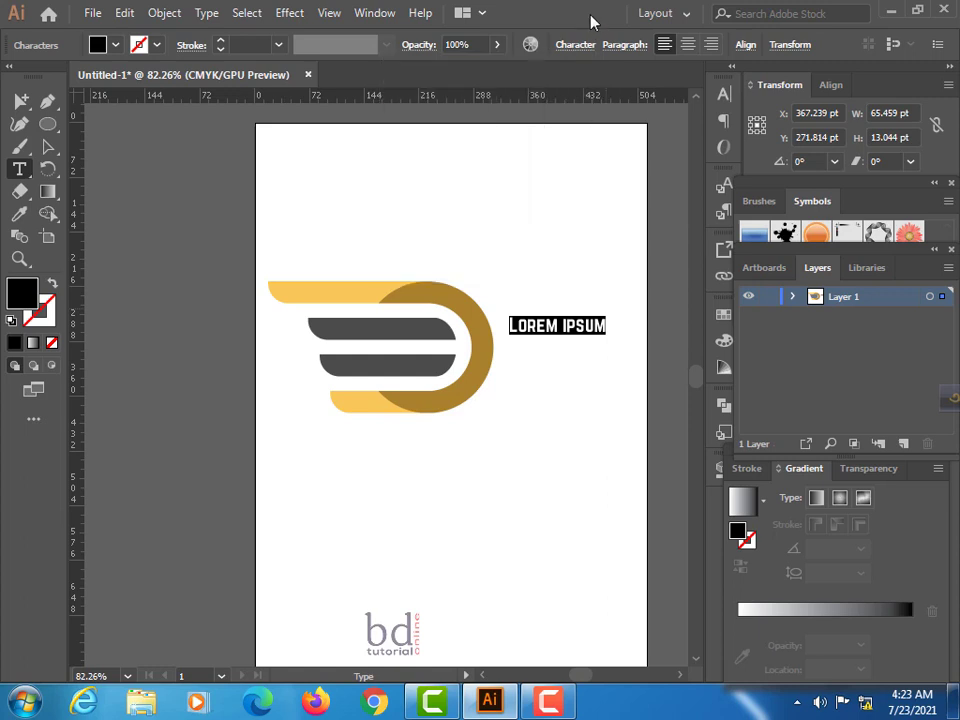
{"action": "left_click", "coordinate": [608, 323]}
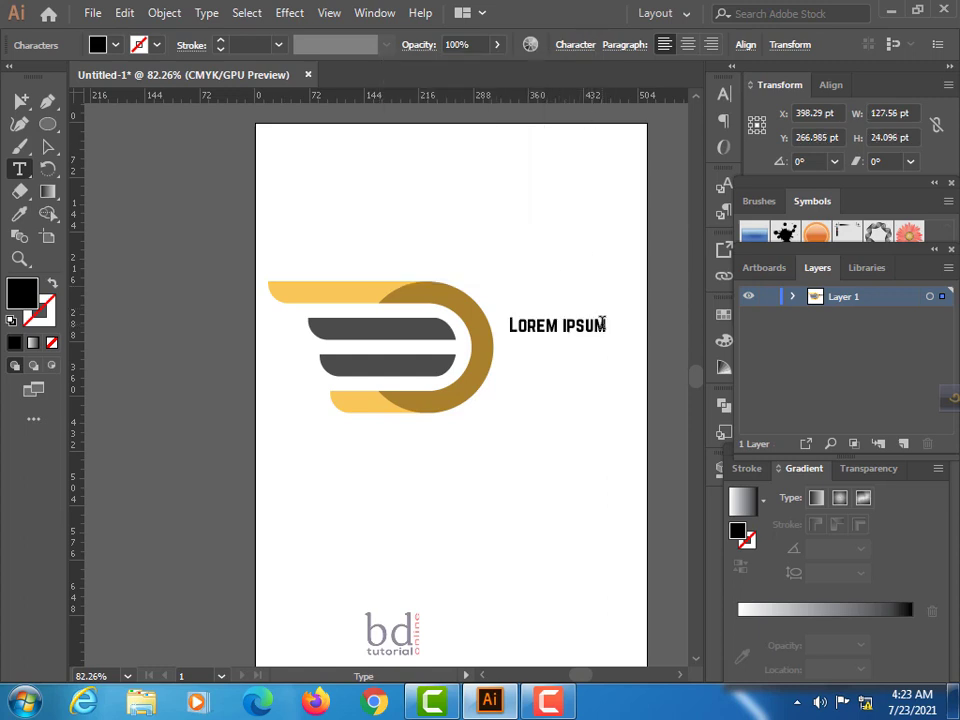
- Replace the placeholder with 'JHILMIL MART' and duplicate the line just below it
{"action": "left_click_drag", "start_coordinate": [607, 325], "coordinate": [508, 324]}
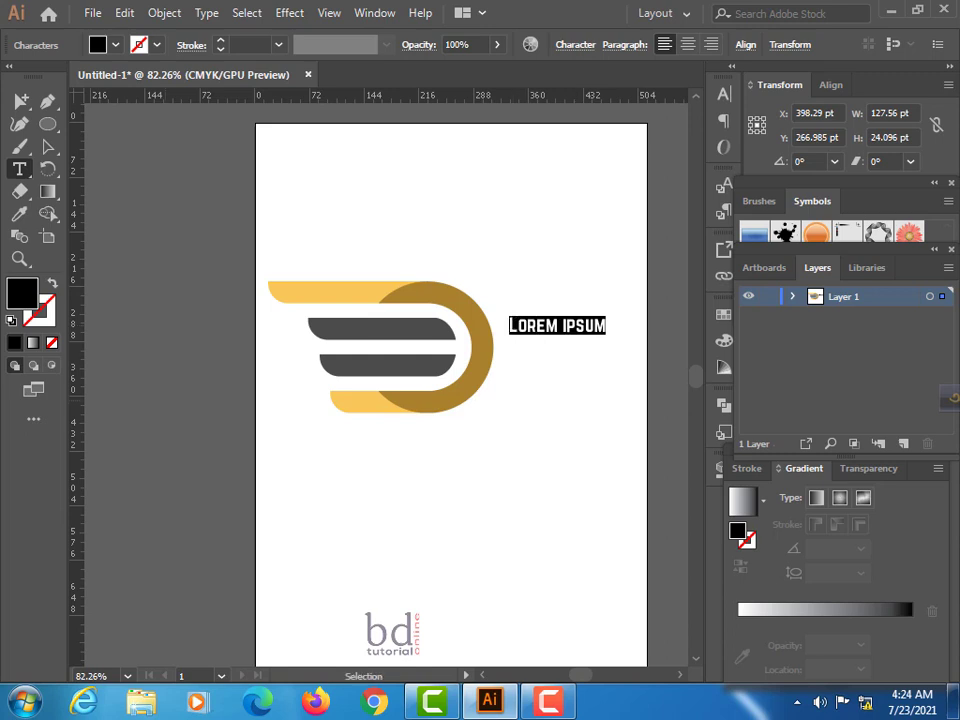
{"action": "type", "text": "JHIL"}
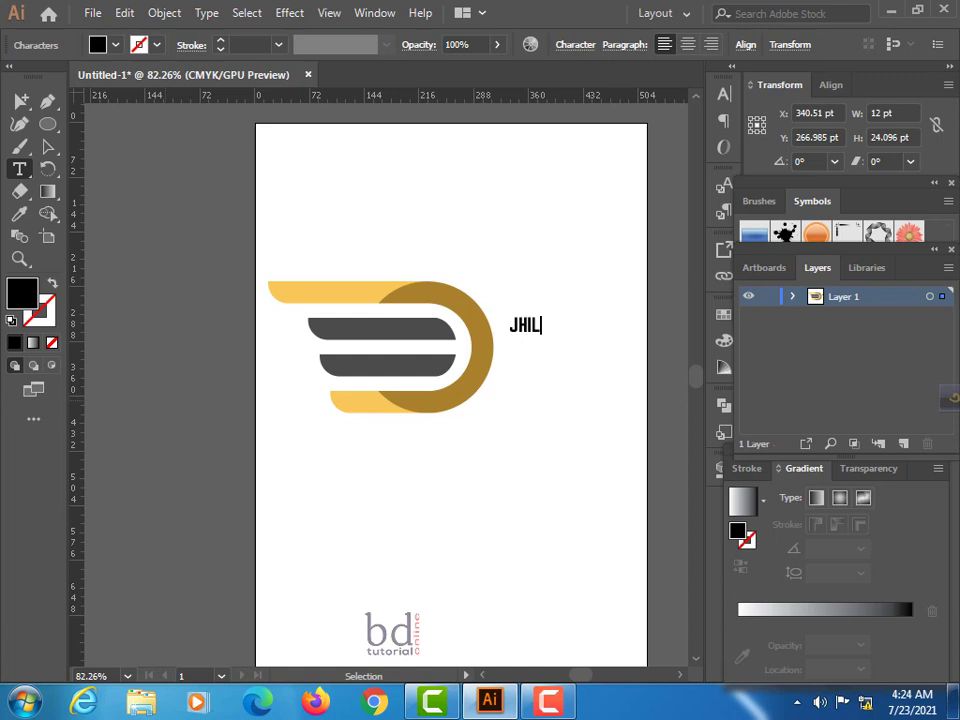
{"action": "type", "text": "MIL "}
{"action": "type", "text": "M"}
{"action": "type", "text": "ART"}
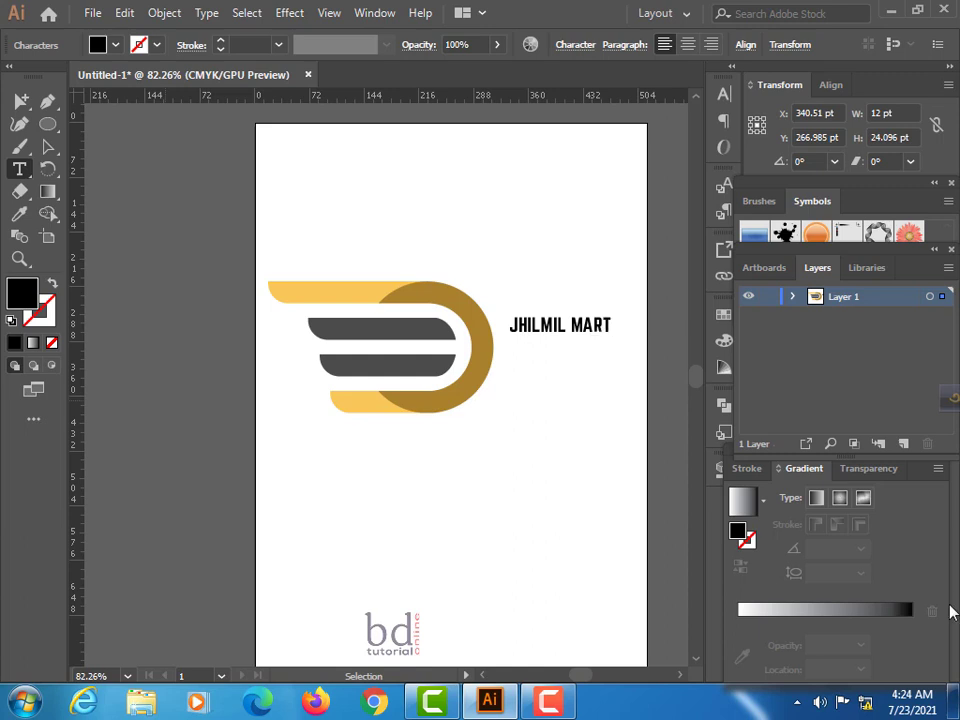
{"action": "left_click", "coordinate": [48, 146]}
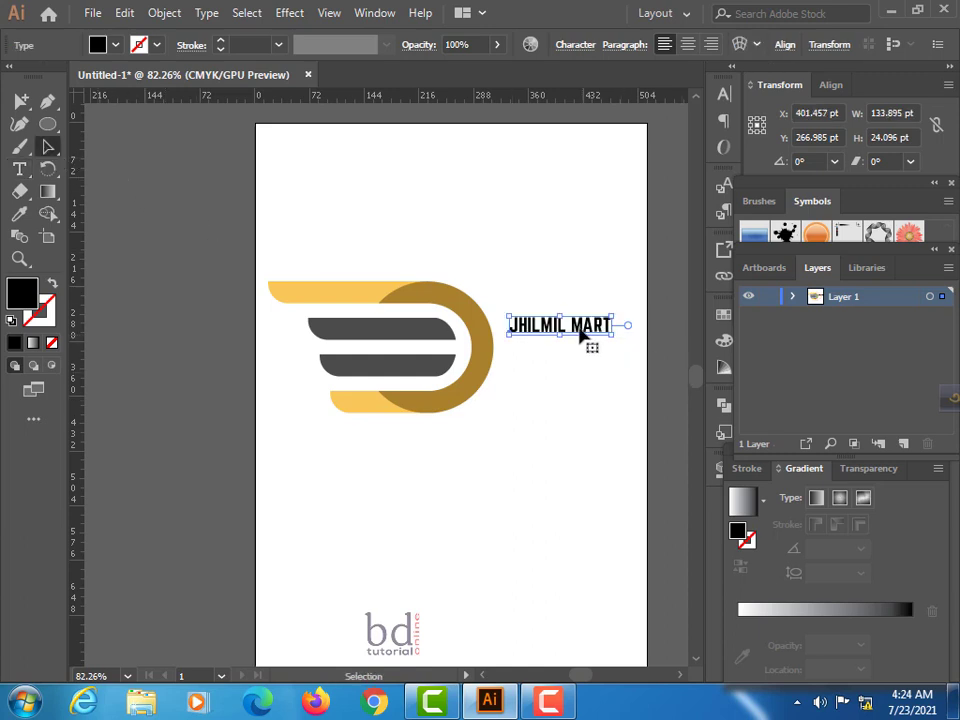
{"action": "mouse_move", "coordinate": [577, 327]}
{"action": "left_mouse_down"}
{"action": "mouse_move", "coordinate": [565, 343]}
{"action": "mouse_move", "coordinate": [572, 364]}
{"action": "left_mouse_up"}
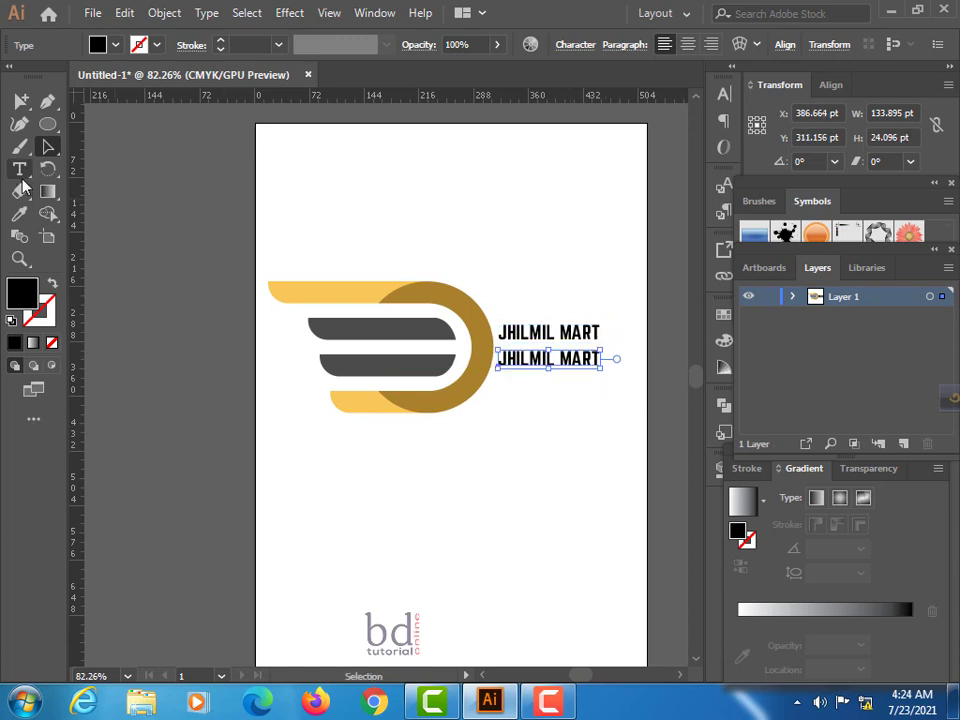
- Retype the lower copy as 'ONLINE SHOP' and search the font list for 'din'
{"action": "left_click", "coordinate": [19, 169]}
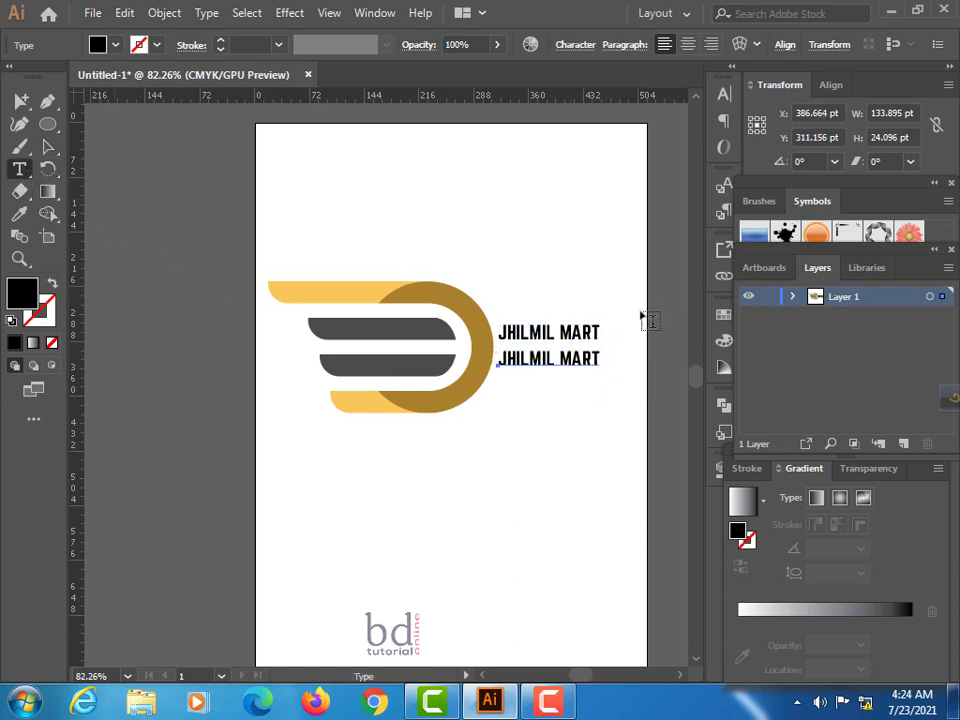
{"action": "left_click", "coordinate": [596, 357]}
{"action": "key", "text": "ctrl+a"}
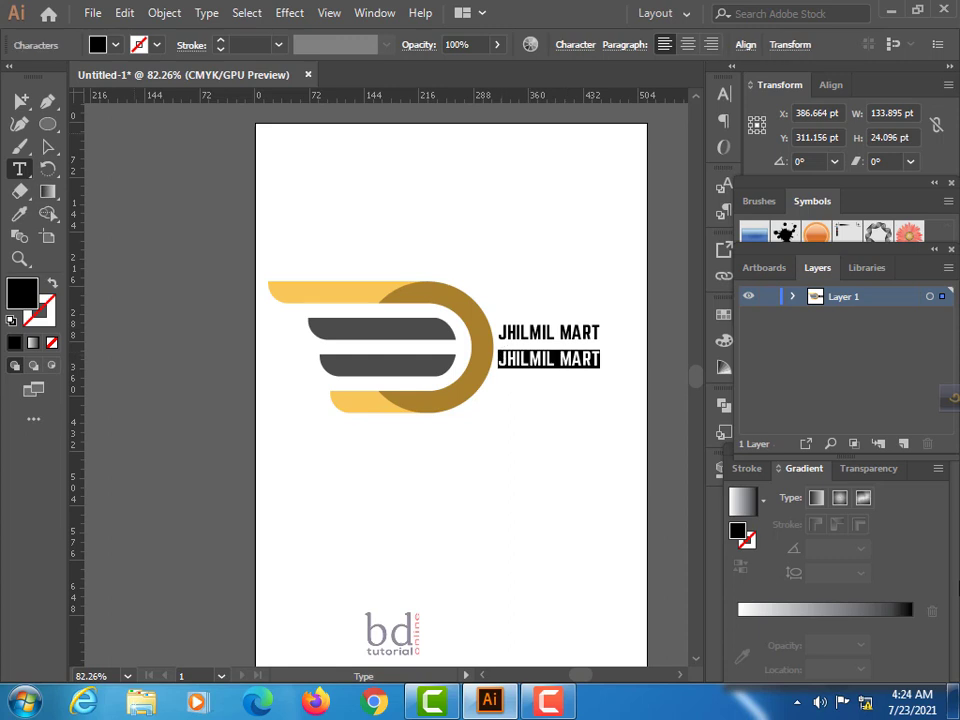
{"action": "type", "text": "ONLI"}
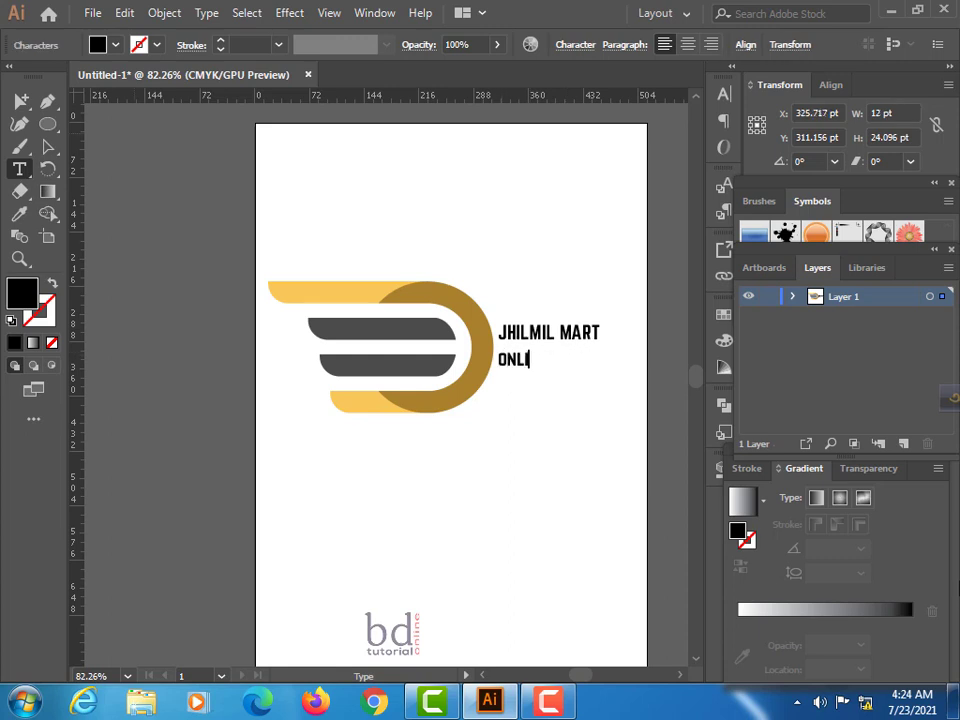
{"action": "type", "text": "NE"}
{"action": "type", "text": " SHOP"}
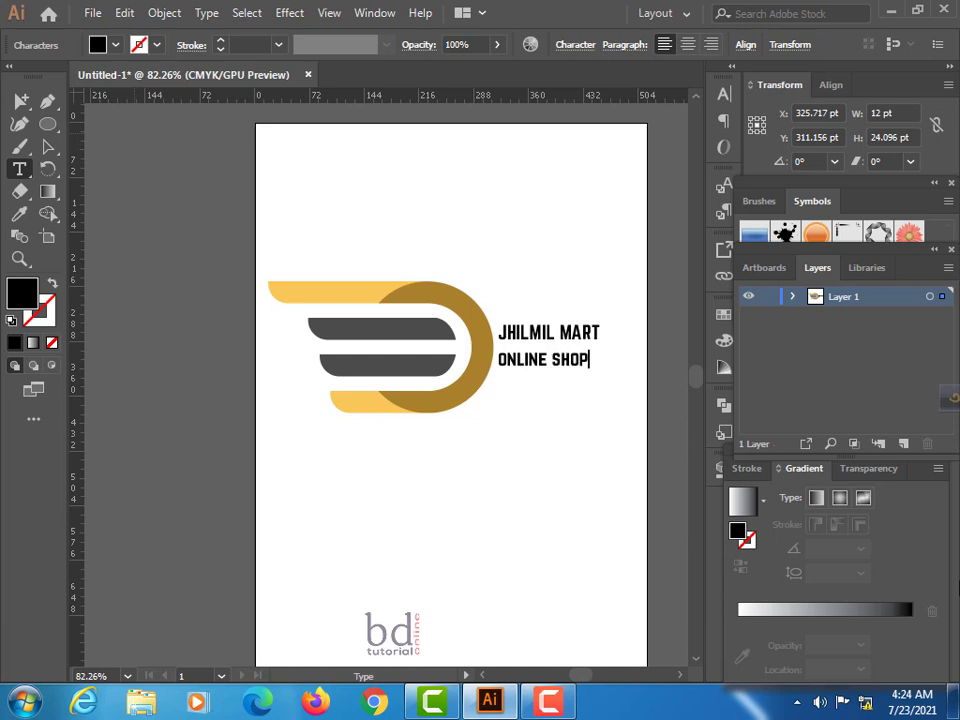
{"action": "left_click", "coordinate": [47, 146]}
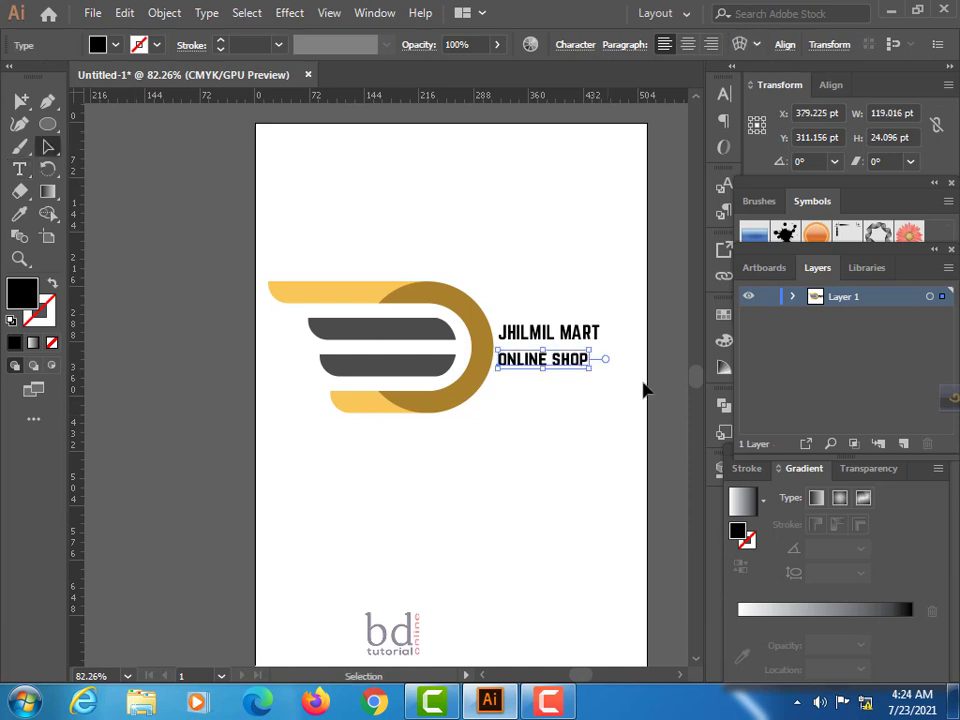
{"action": "left_click", "coordinate": [576, 46]}
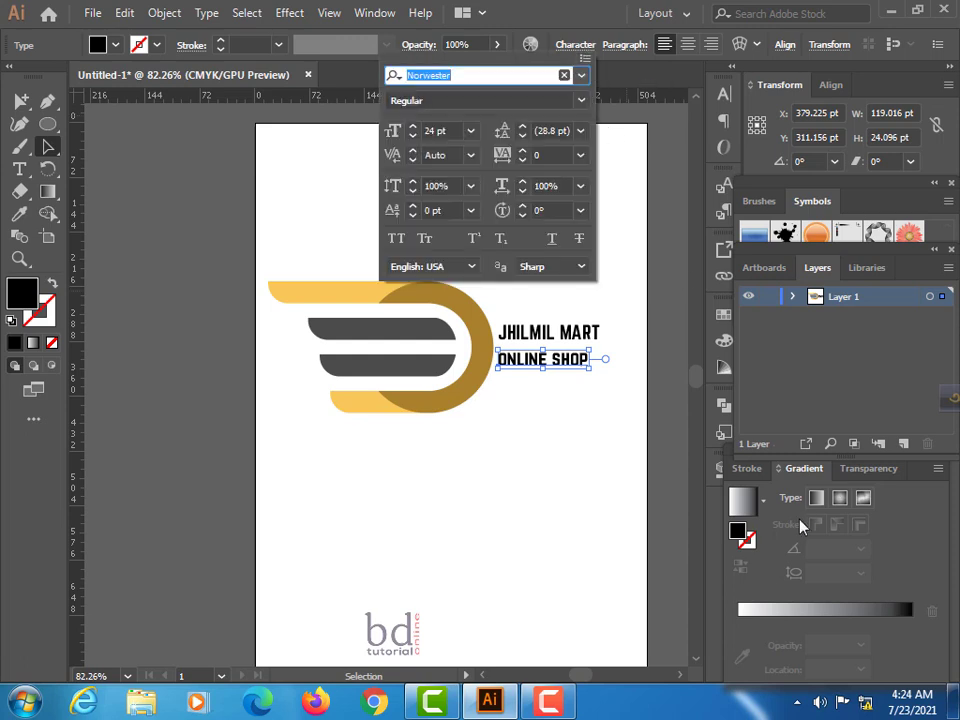
{"action": "type", "text": "din"}
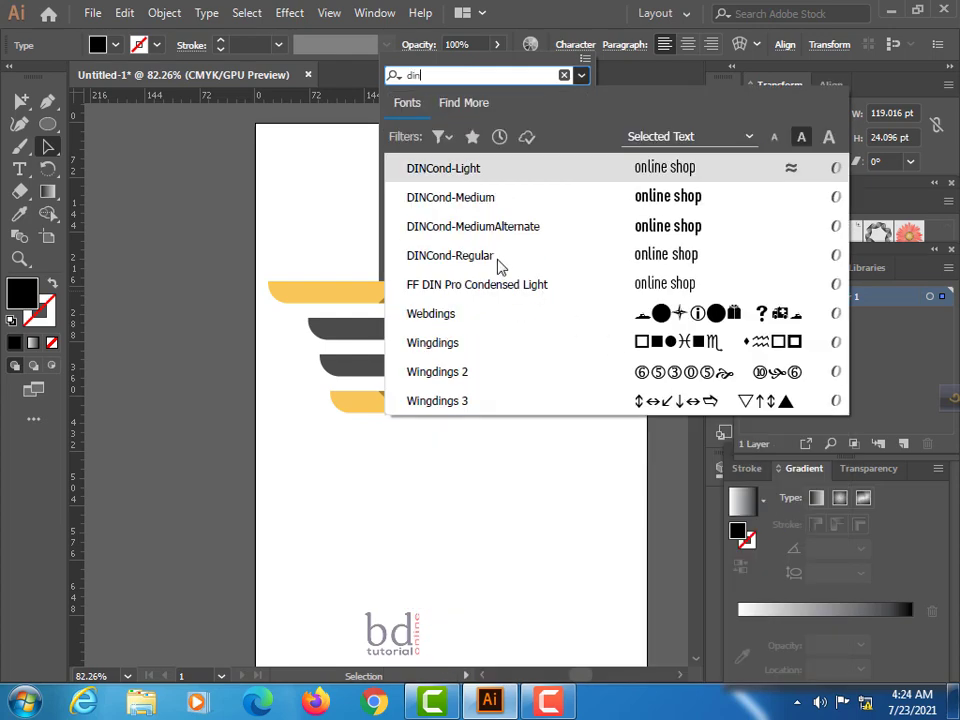
- Set the ONLINE SHOP line in DINCond-Light at 10 pt, then zoom in on it
{"action": "left_click", "coordinate": [440, 170]}
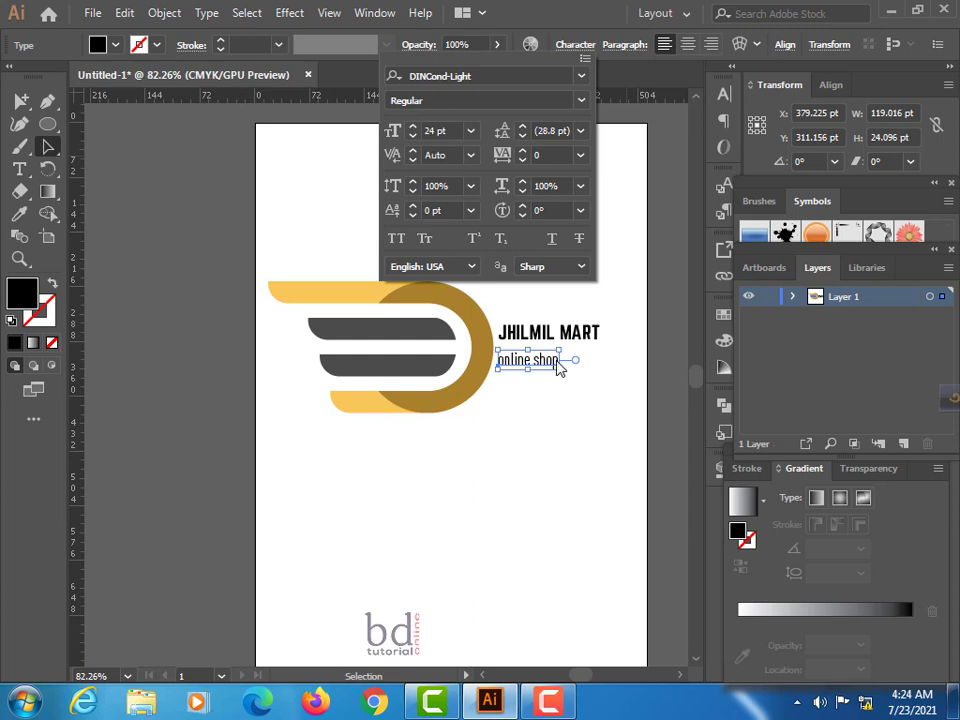
{"action": "left_click", "coordinate": [470, 130]}
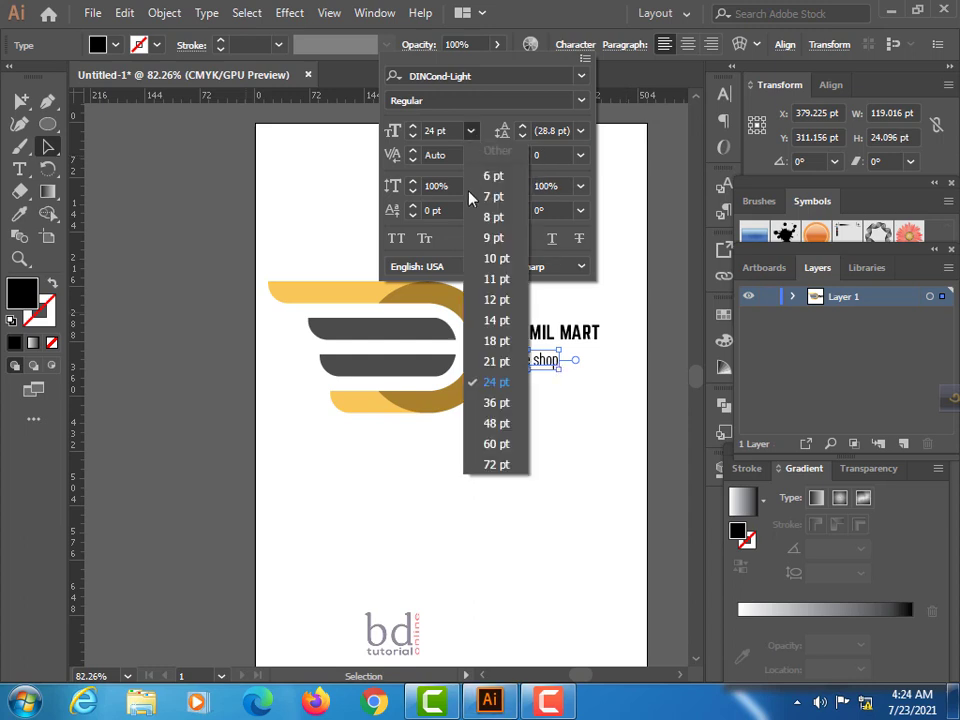
{"action": "left_click", "coordinate": [495, 260]}
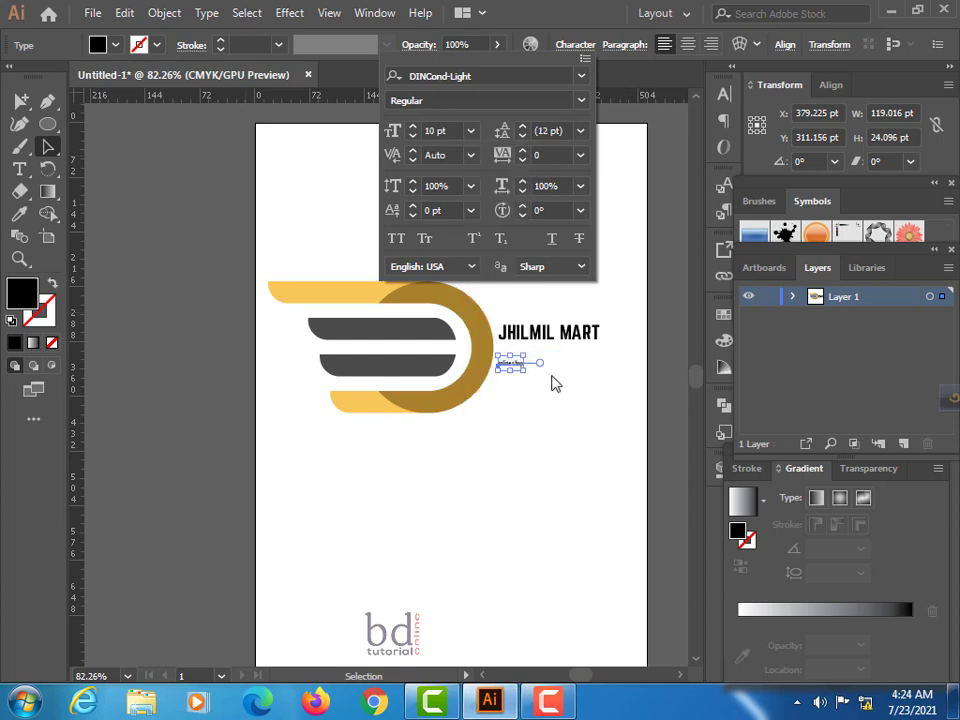
{"action": "left_click", "coordinate": [541, 373]}
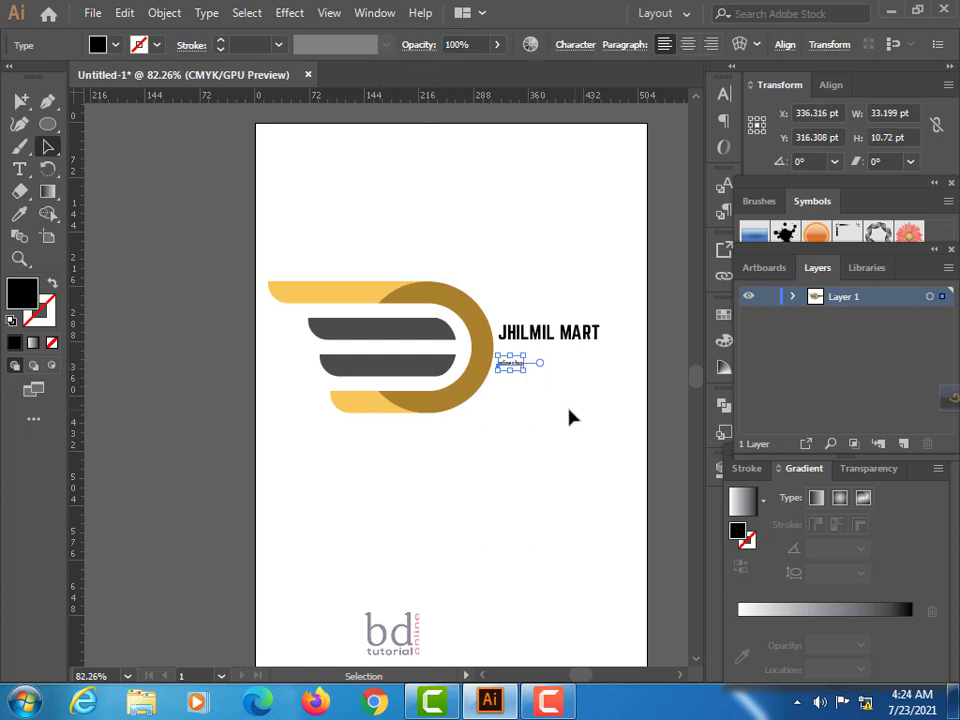
{"action": "key", "text": "z"}
{"action": "left_click_drag", "start_coordinate": [514, 364], "coordinate": [611, 478]}
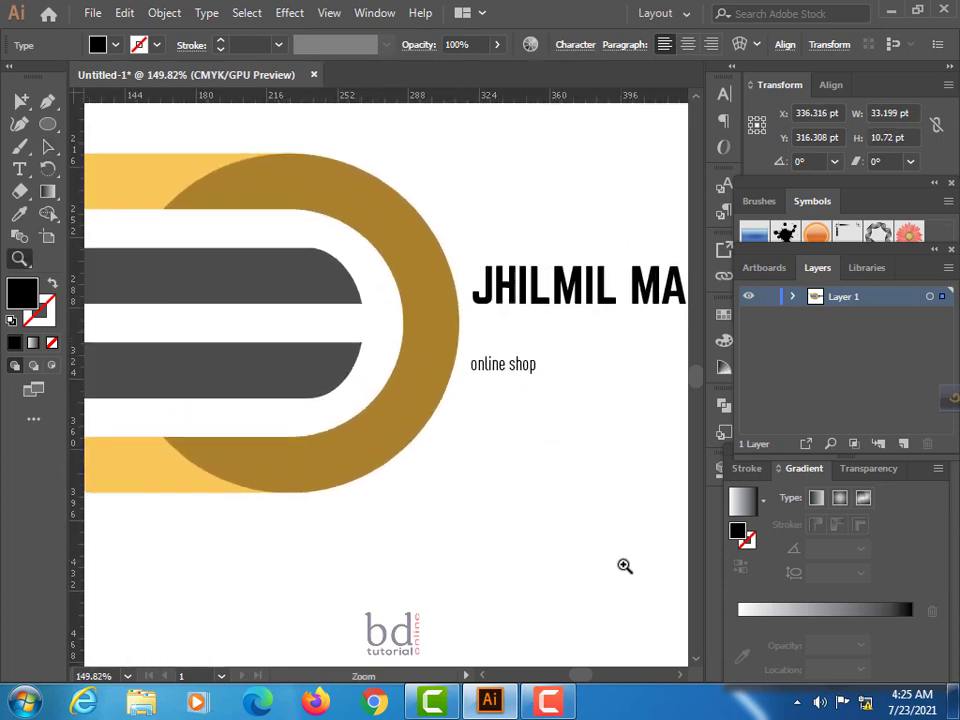
- Widen the online shop line to about 134 pt and tuck it beneath JHILMIL MART
{"action": "left_click", "coordinate": [527, 364]}
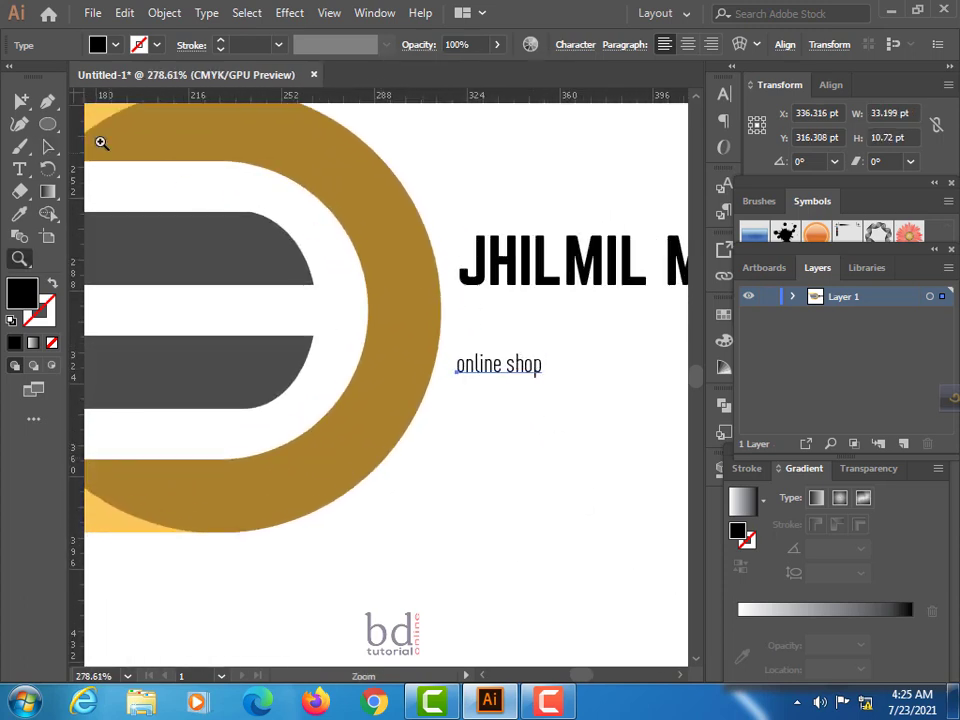
{"action": "left_click", "coordinate": [47, 146]}
{"action": "left_click_drag", "start_coordinate": [544, 364], "coordinate": [674, 364]}
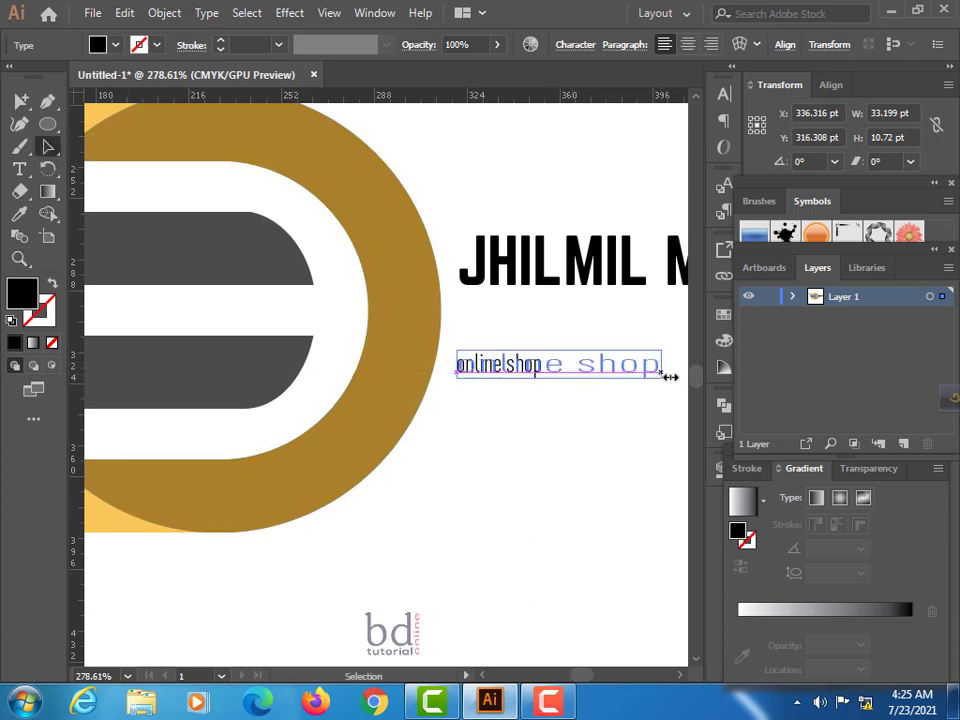
{"action": "left_click_drag", "start_coordinate": [570, 419], "coordinate": [406, 411]}
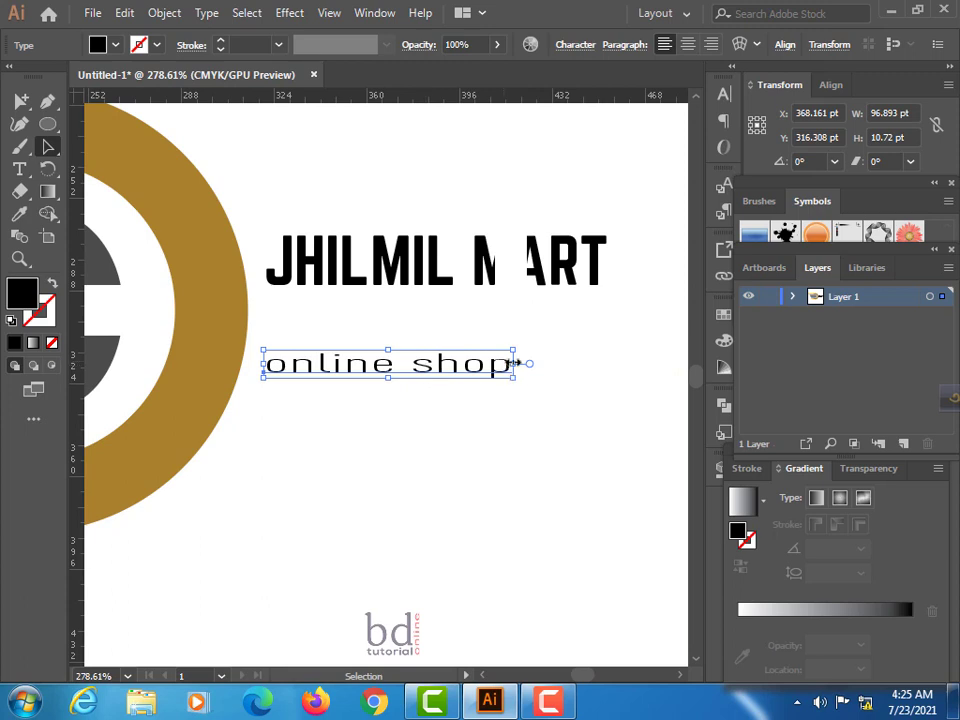
{"action": "left_click_drag", "start_coordinate": [515, 360], "coordinate": [611, 361]}
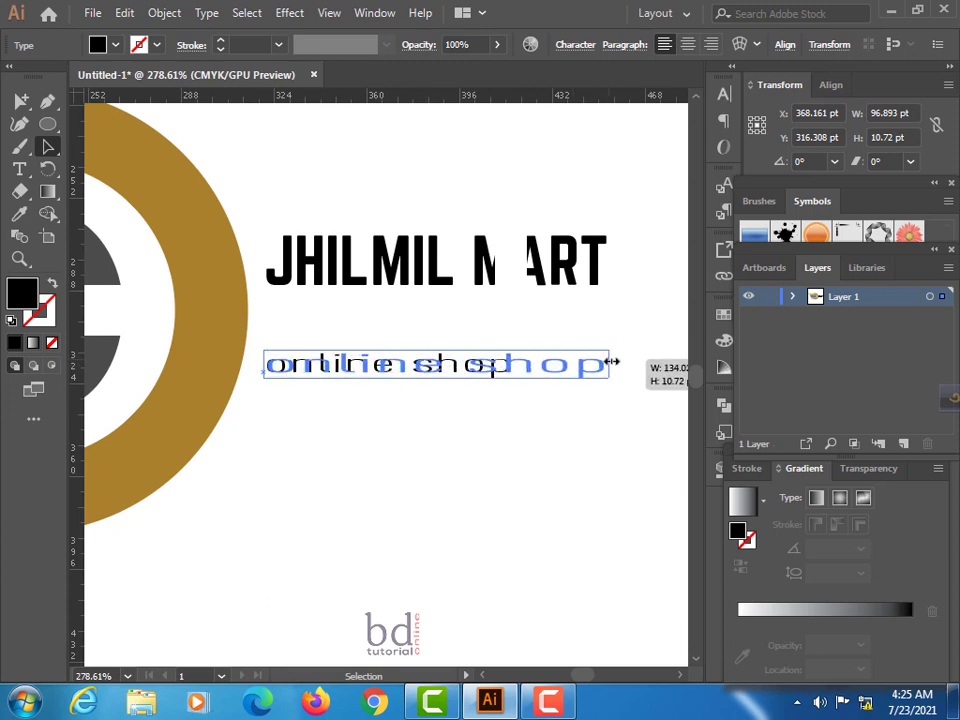
{"action": "left_click_drag", "start_coordinate": [474, 376], "coordinate": [477, 324]}
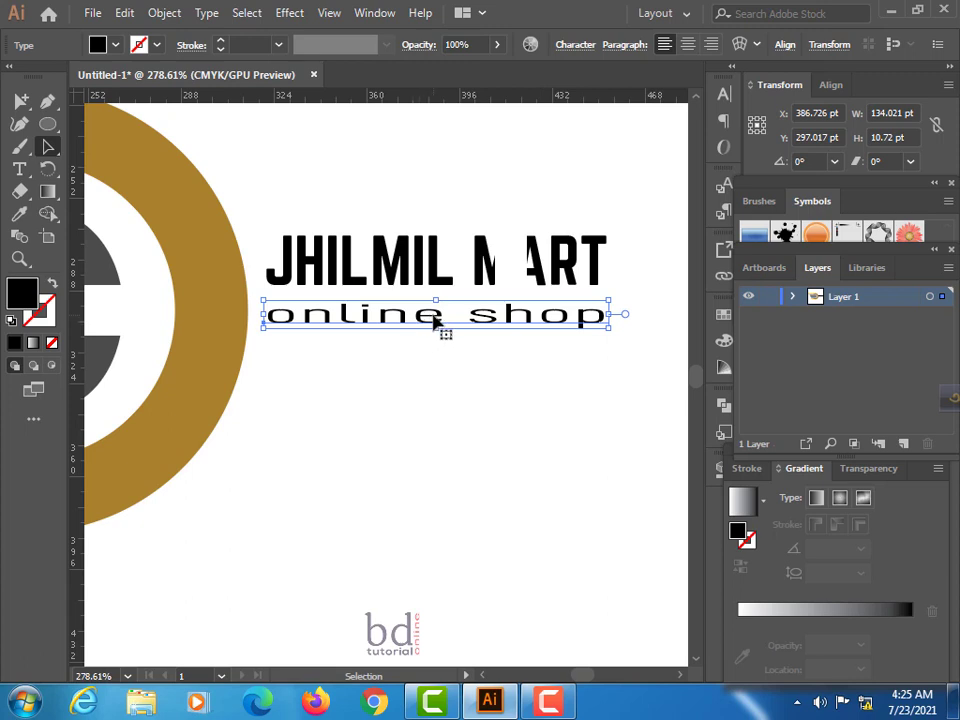
{"action": "key", "text": "Down"}
{"action": "key", "text": "Down"}
{"action": "key", "text": "Down"}
{"action": "key", "text": "Down"}
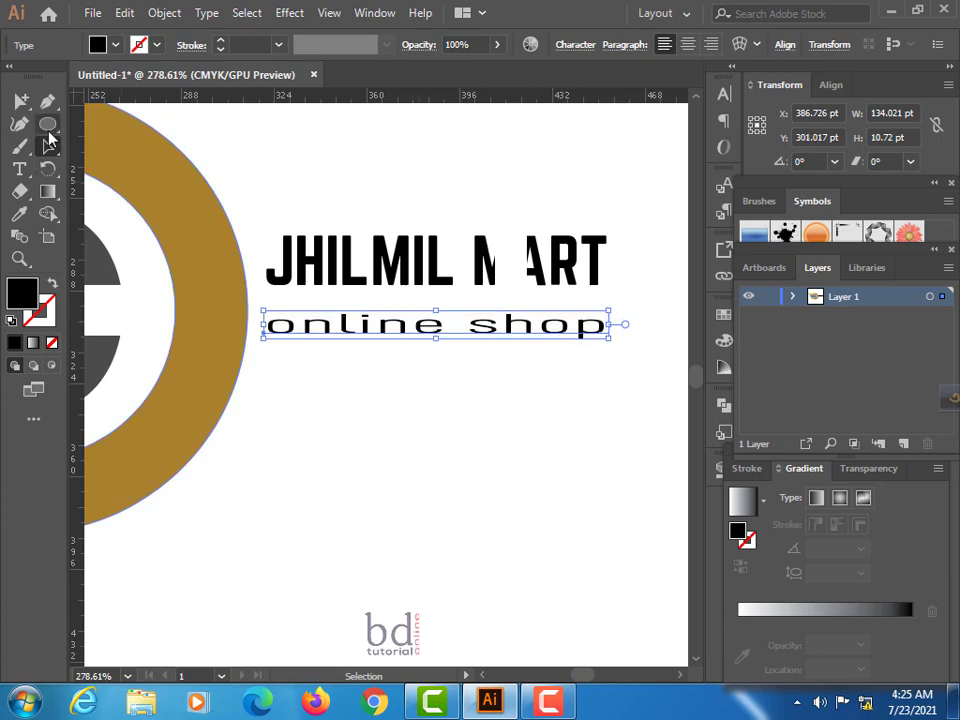
- Draw a thin rectangle underline spanning JHILMIL MART's width above the online shop line
{"action": "left_click_drag", "start_coordinate": [47, 123], "coordinate": [110, 122]}
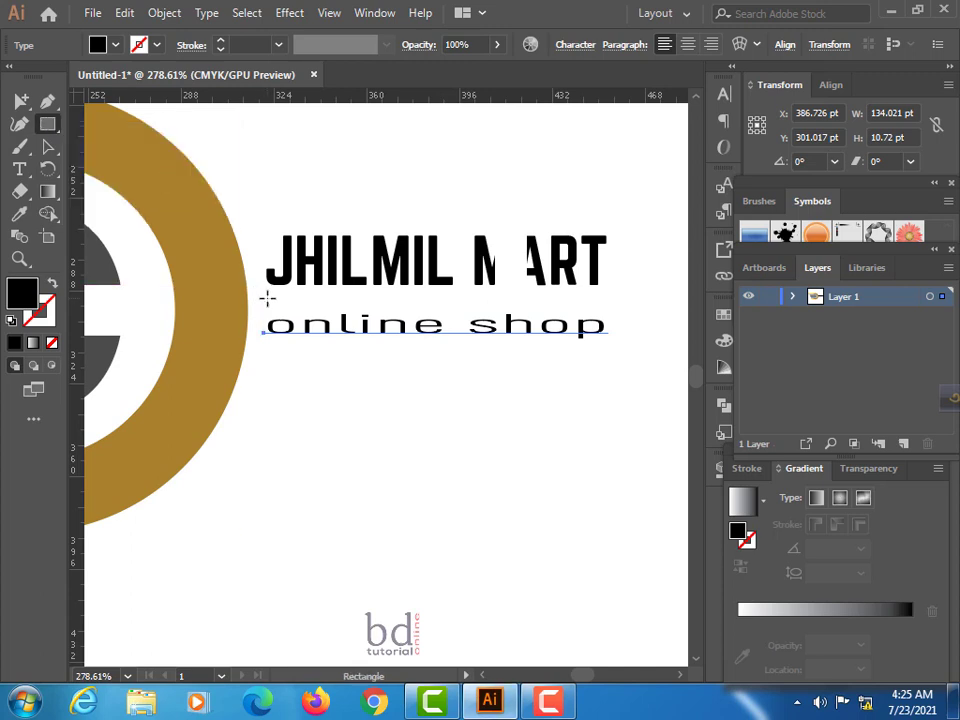
{"action": "left_click_drag", "start_coordinate": [266, 297], "coordinate": [607, 303]}
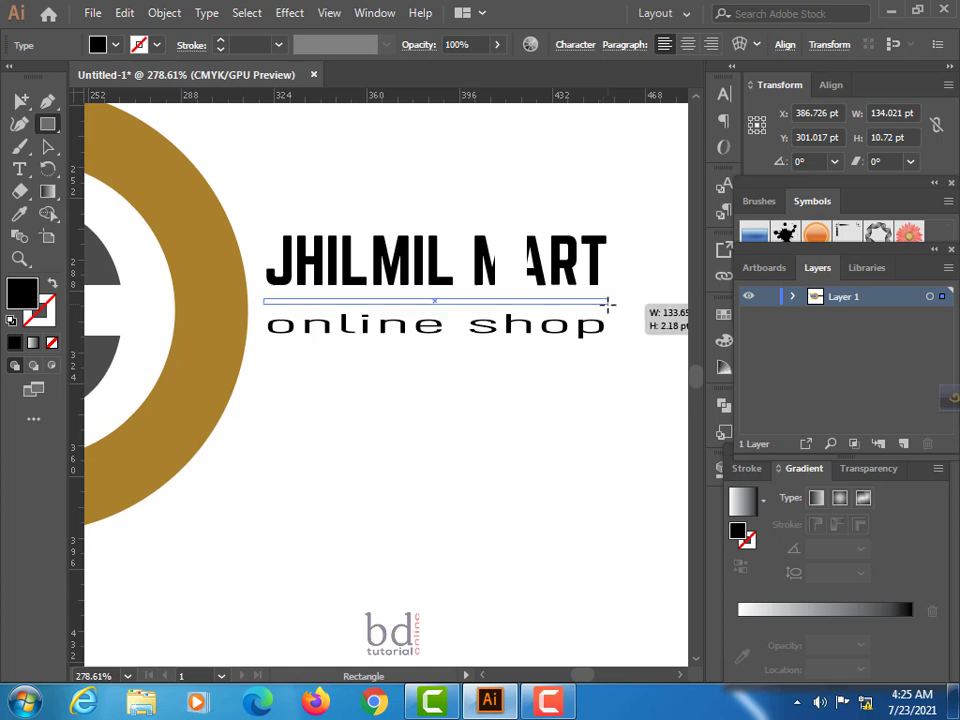
{"action": "left_click_drag", "start_coordinate": [607, 303], "coordinate": [609, 301]}
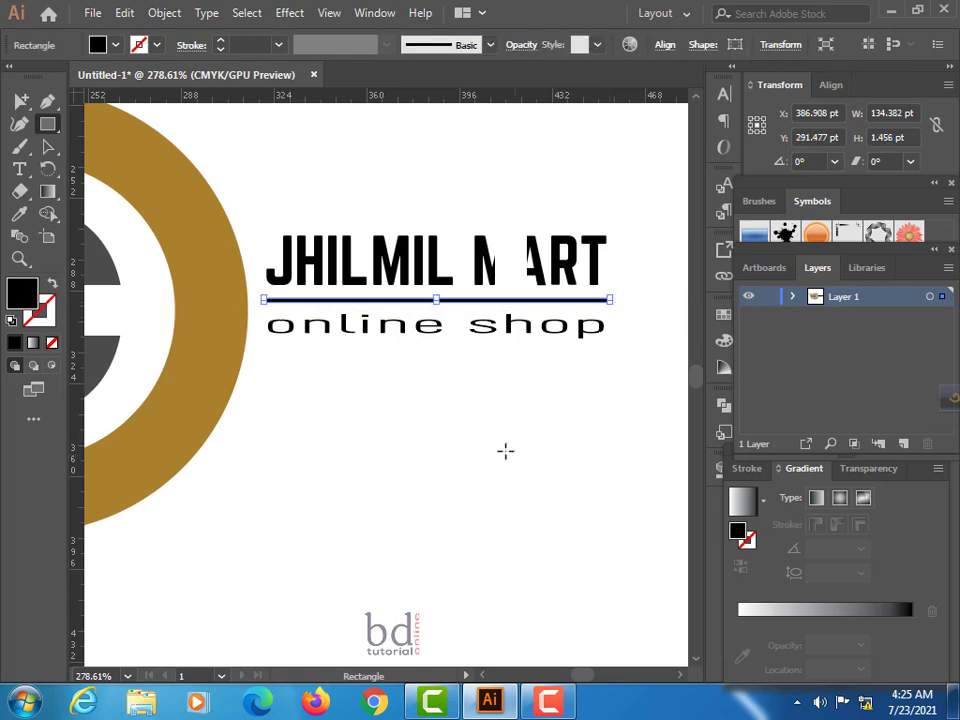
{"action": "key", "text": "z"}
{"action": "left_click_drag", "start_coordinate": [529, 403], "coordinate": [397, 452]}
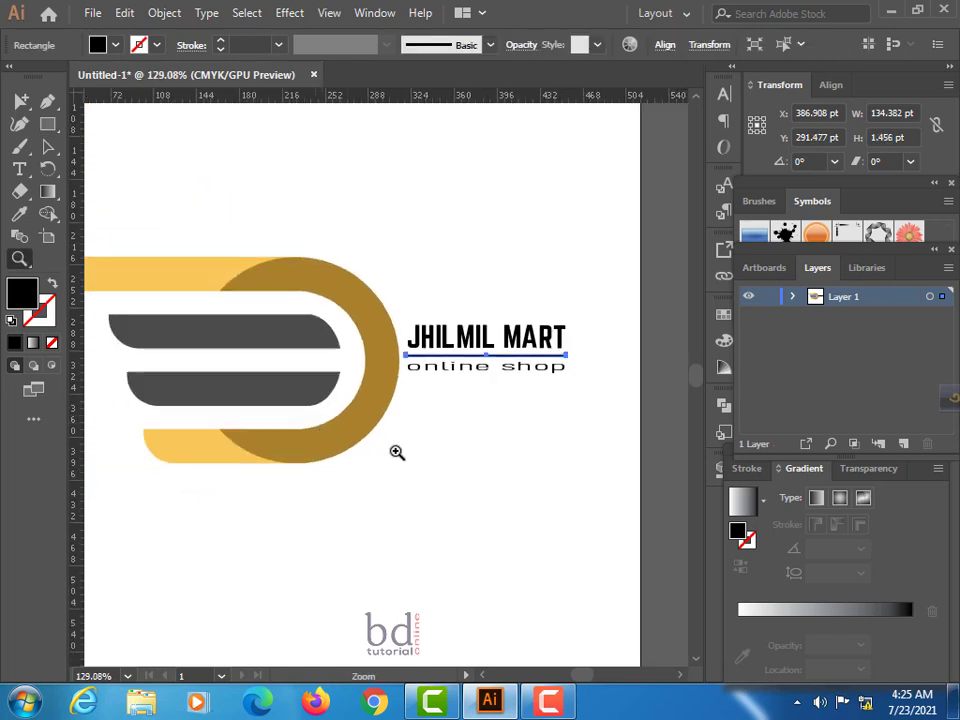
{"action": "left_click_drag", "start_coordinate": [551, 388], "coordinate": [476, 368]}
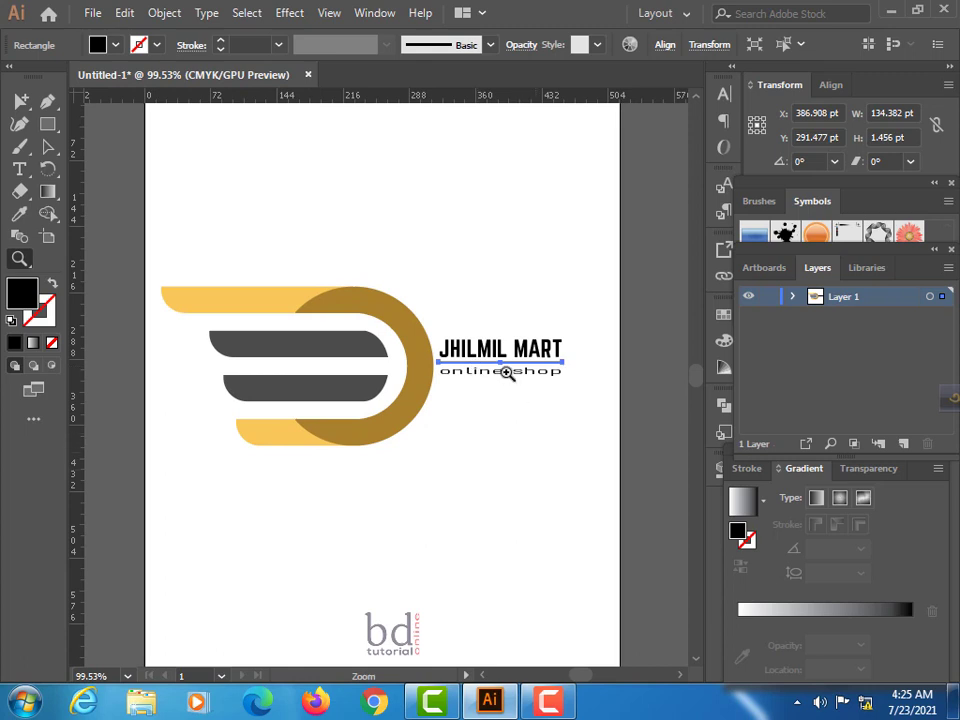
- Eyedrop the bars' dark grey onto both text lines
{"action": "key", "text": "a"}
{"action": "left_click", "coordinate": [500, 350]}
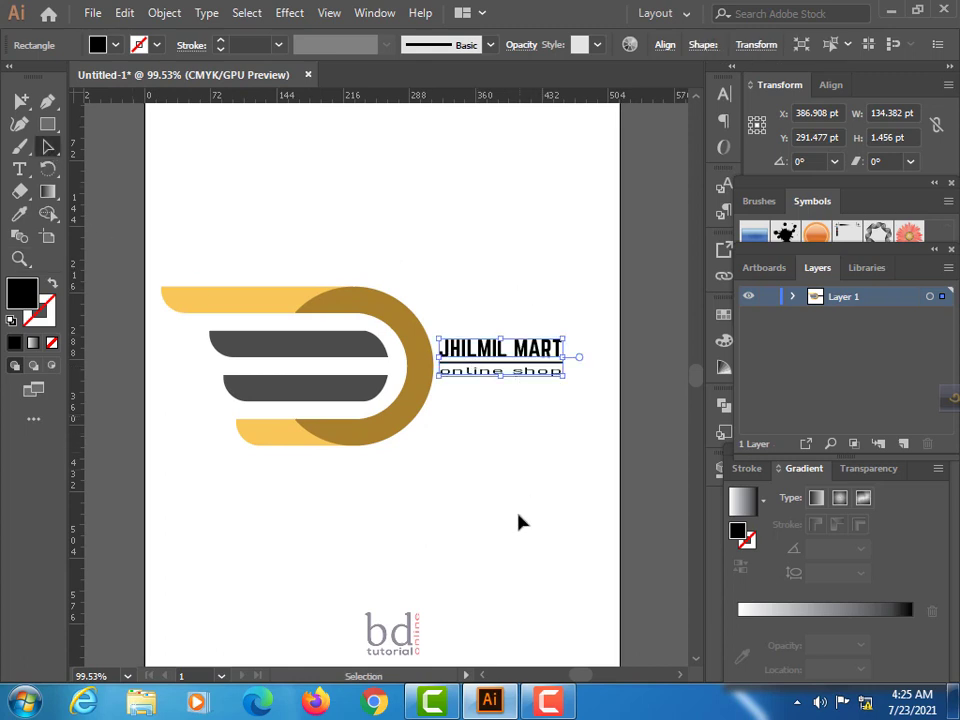
{"action": "left_click", "coordinate": [20, 215]}
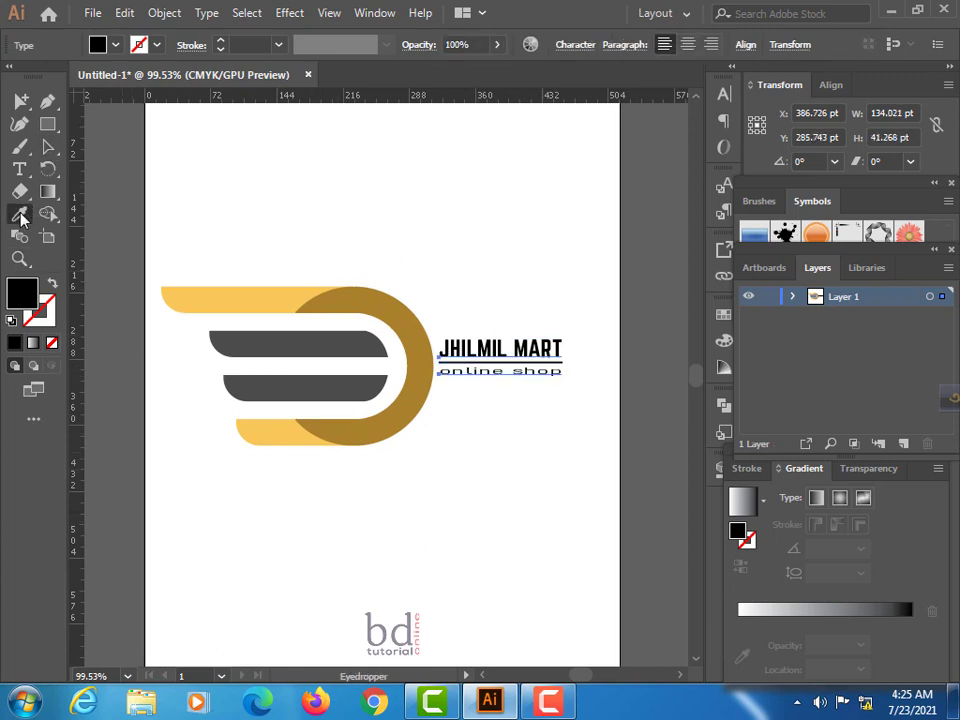
{"action": "left_click", "coordinate": [315, 342]}
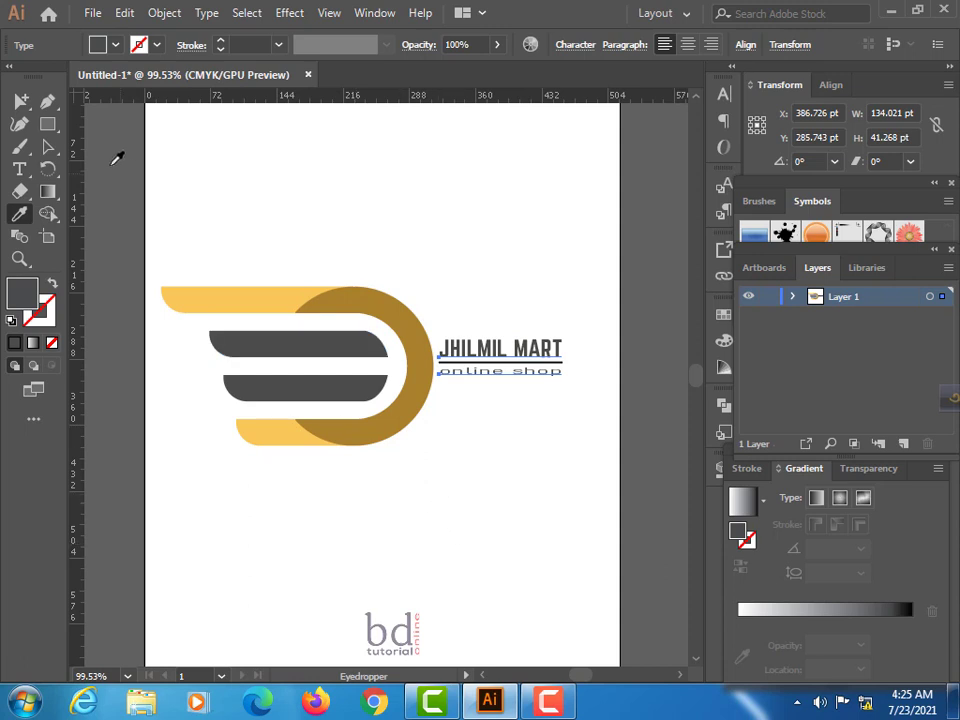
{"action": "left_click", "coordinate": [47, 146]}
{"action": "left_click", "coordinate": [456, 490]}
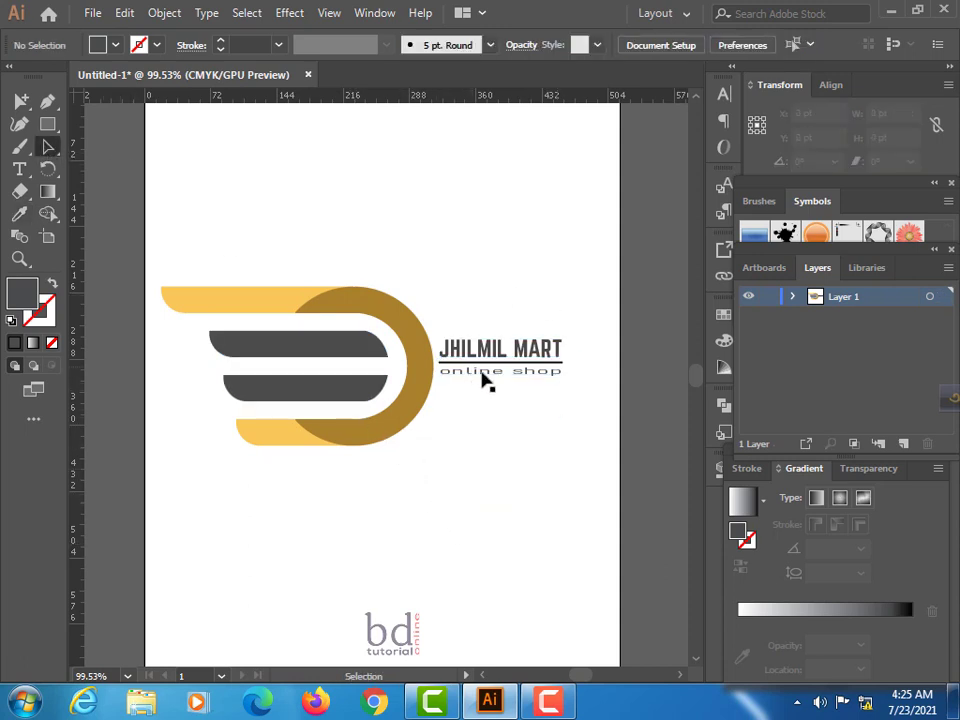
{"action": "key", "text": "z"}
{"action": "mouse_move", "coordinate": [490, 365]}
{"action": "left_mouse_down"}
{"action": "mouse_move", "coordinate": [536, 482]}
{"action": "mouse_move", "coordinate": [560, 485]}
{"action": "left_mouse_up"}
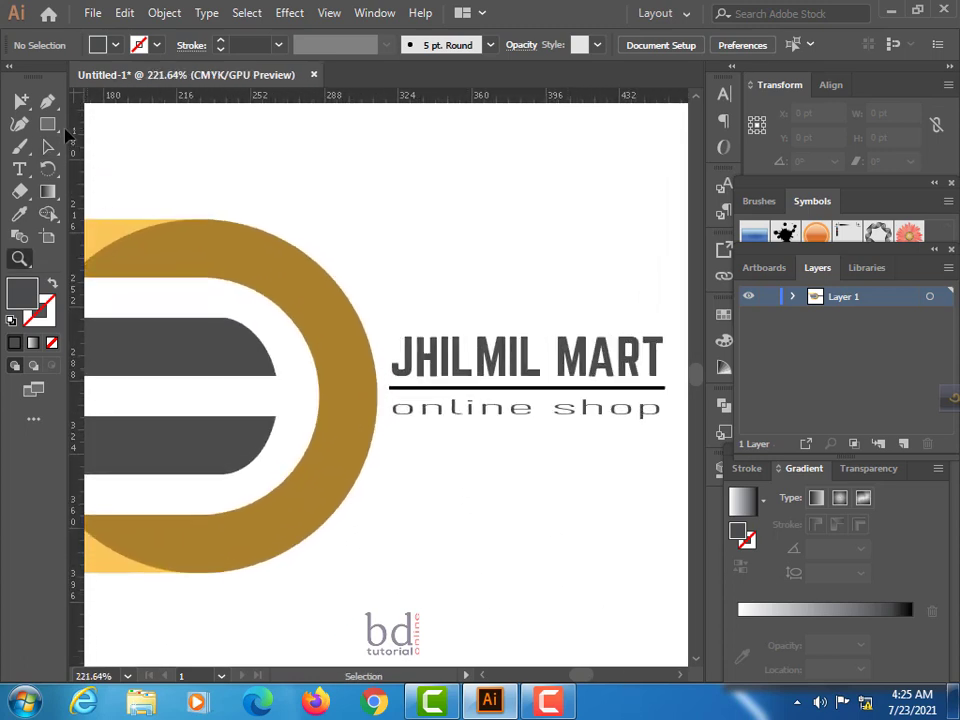
- Give the underline bar the same dark grey sampled from a logo bar
{"action": "left_click", "coordinate": [47, 146]}
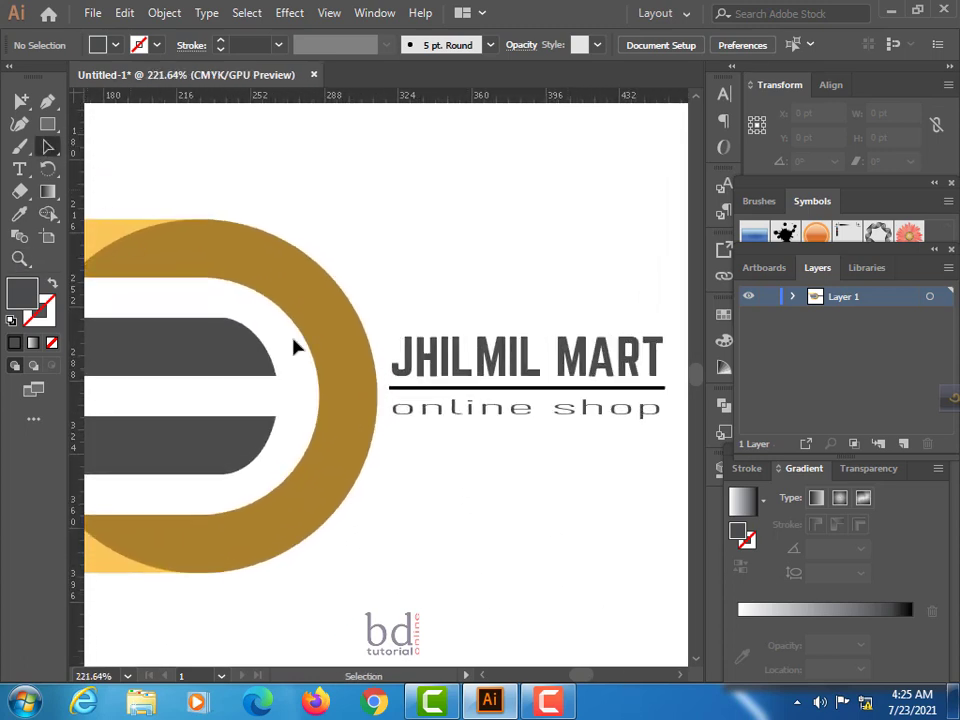
{"action": "left_click", "coordinate": [389, 388]}
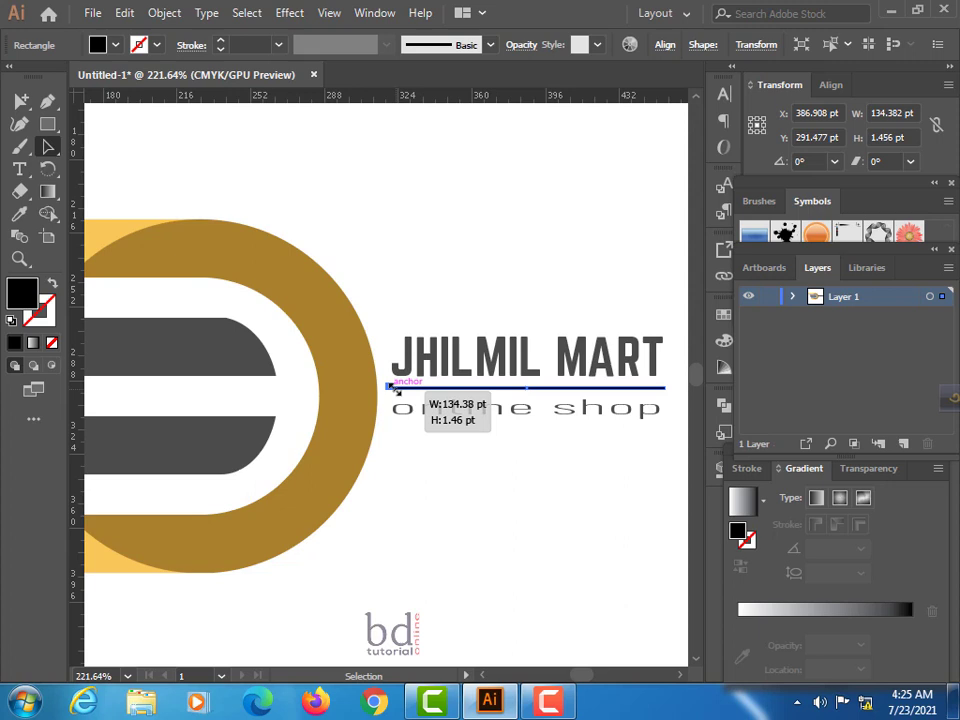
{"action": "left_click_drag", "start_coordinate": [390, 386], "coordinate": [390, 386]}
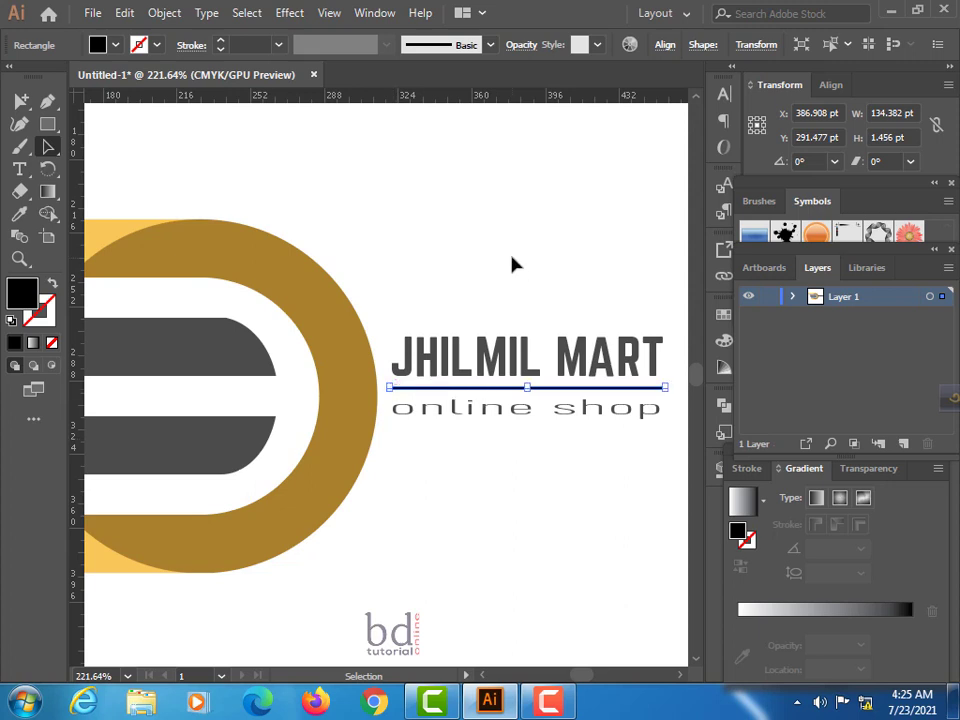
{"action": "left_click", "coordinate": [598, 512]}
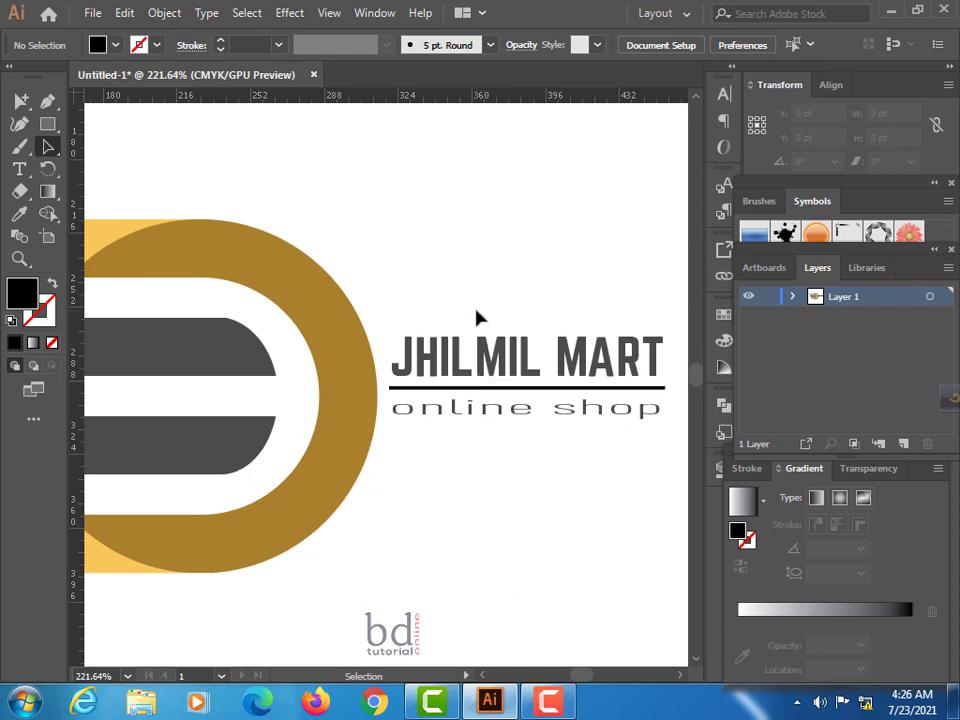
{"action": "left_click", "coordinate": [489, 388]}
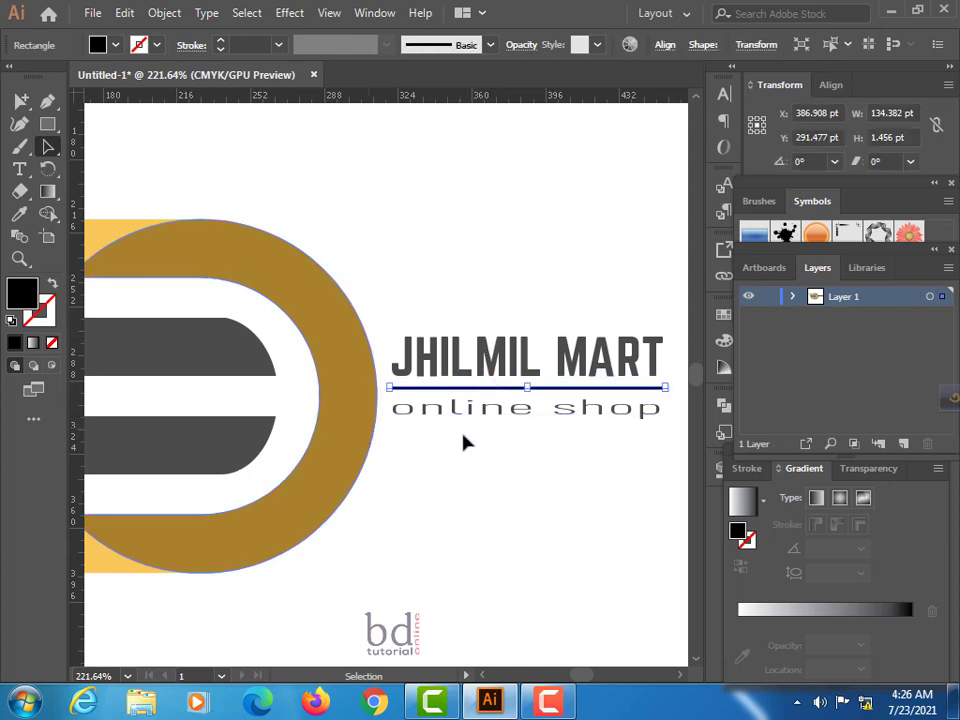
{"action": "left_click", "coordinate": [19, 213]}
{"action": "left_click", "coordinate": [180, 342]}
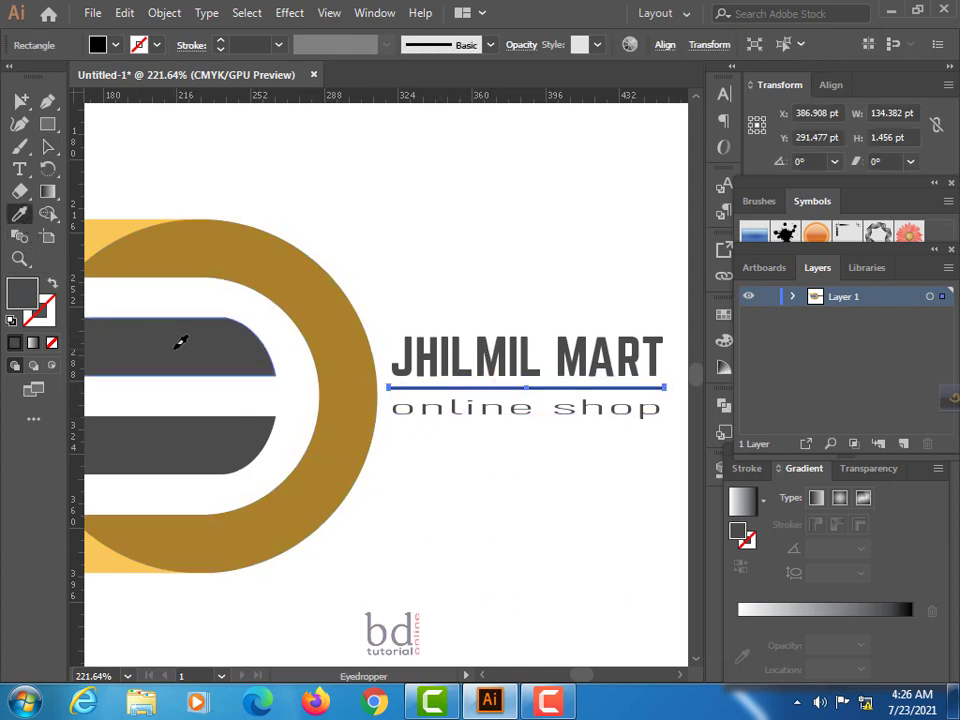
{"action": "left_click", "coordinate": [47, 146]}
{"action": "left_click", "coordinate": [540, 456]}
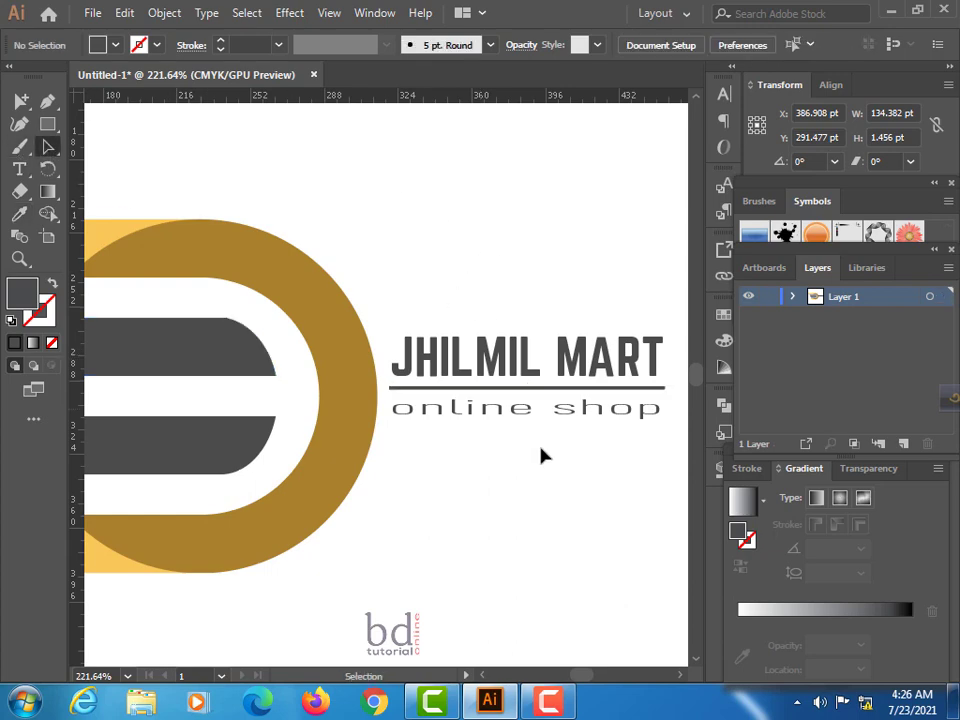
{"action": "key", "text": "z"}
{"action": "left_click_drag", "start_coordinate": [489, 489], "coordinate": [334, 484]}
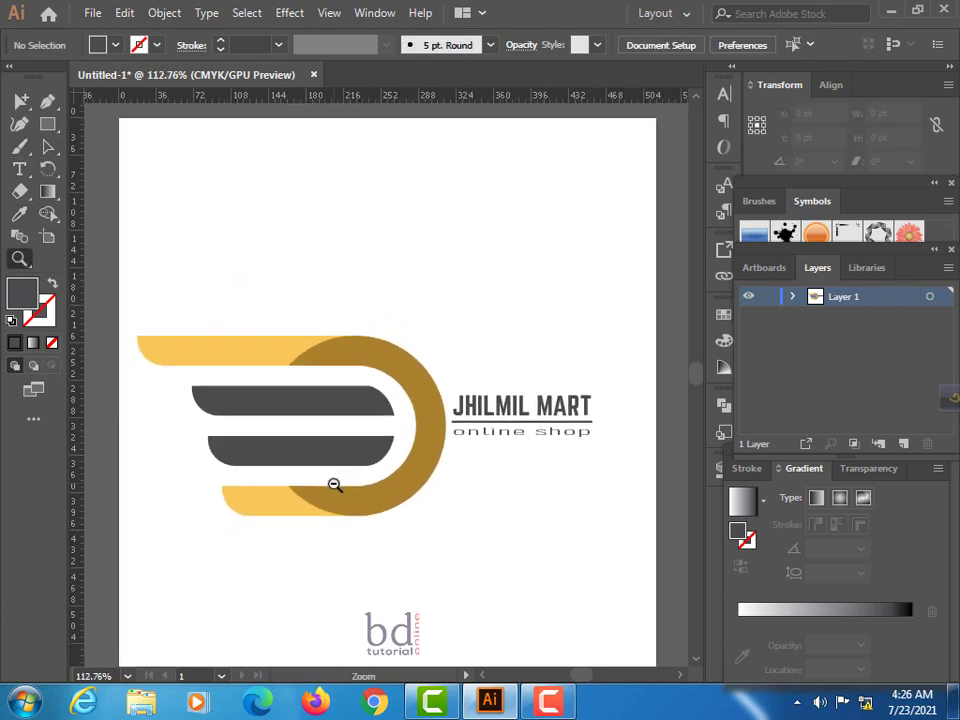
- Group both text lines with the underline and nudge the group down two steps
{"action": "left_click", "coordinate": [47, 147]}
{"action": "left_click", "coordinate": [541, 440]}
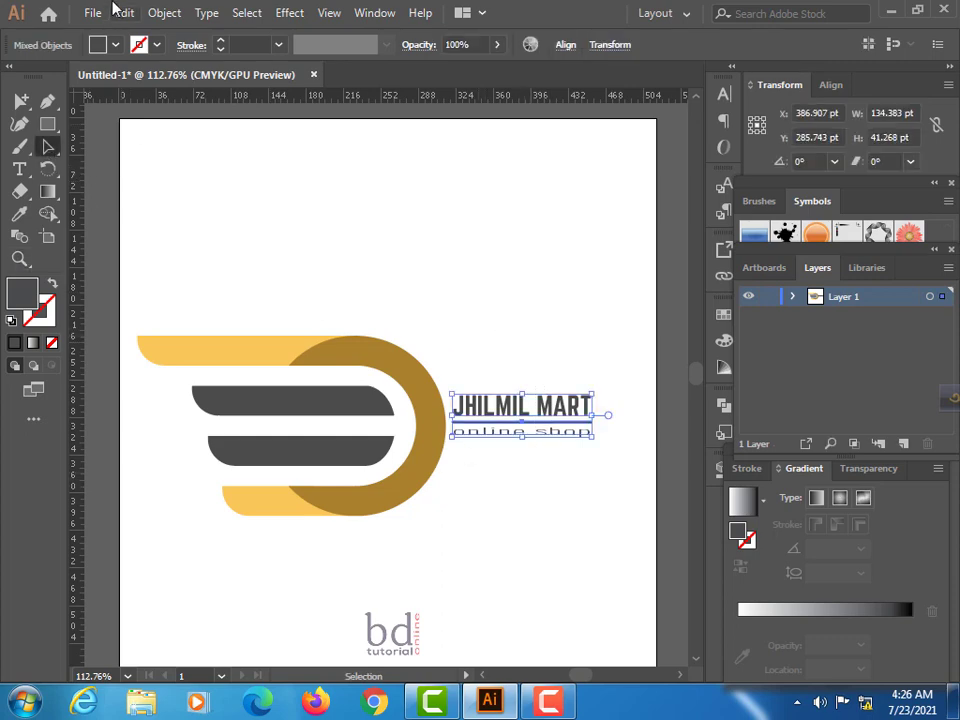
{"action": "left_click", "coordinate": [165, 13]}
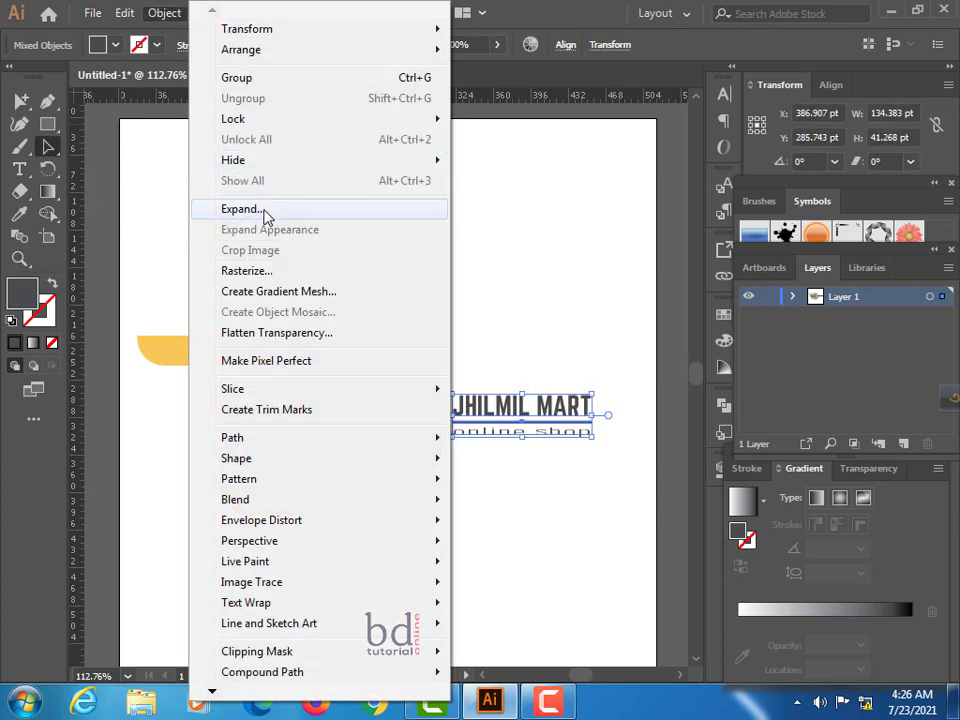
{"action": "left_click", "coordinate": [237, 78]}
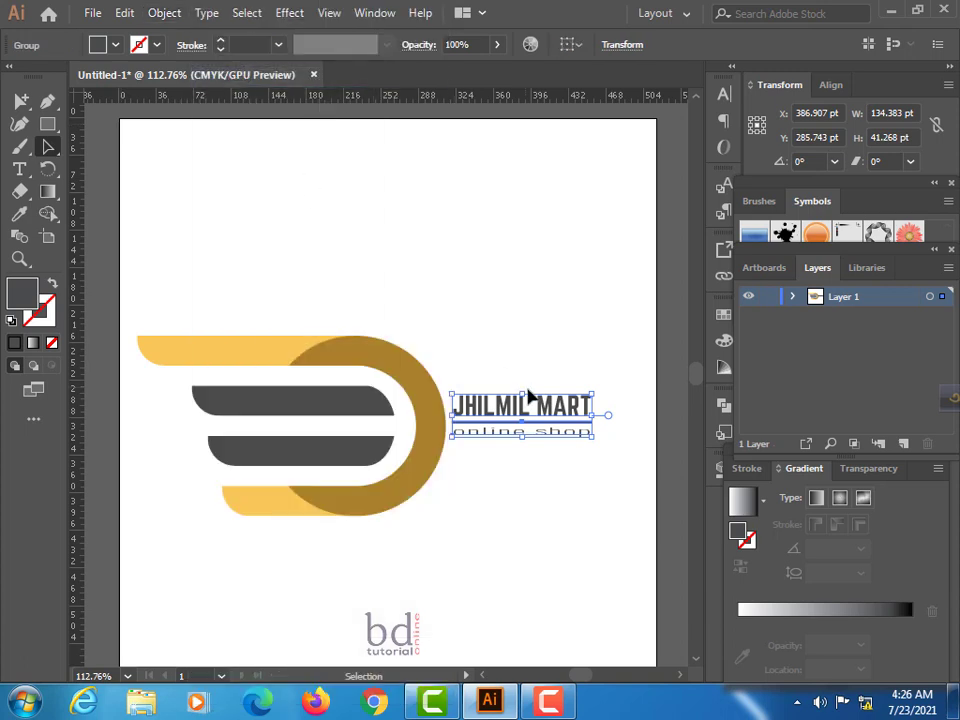
{"action": "key", "text": "Down"}
{"action": "key", "text": "Down"}
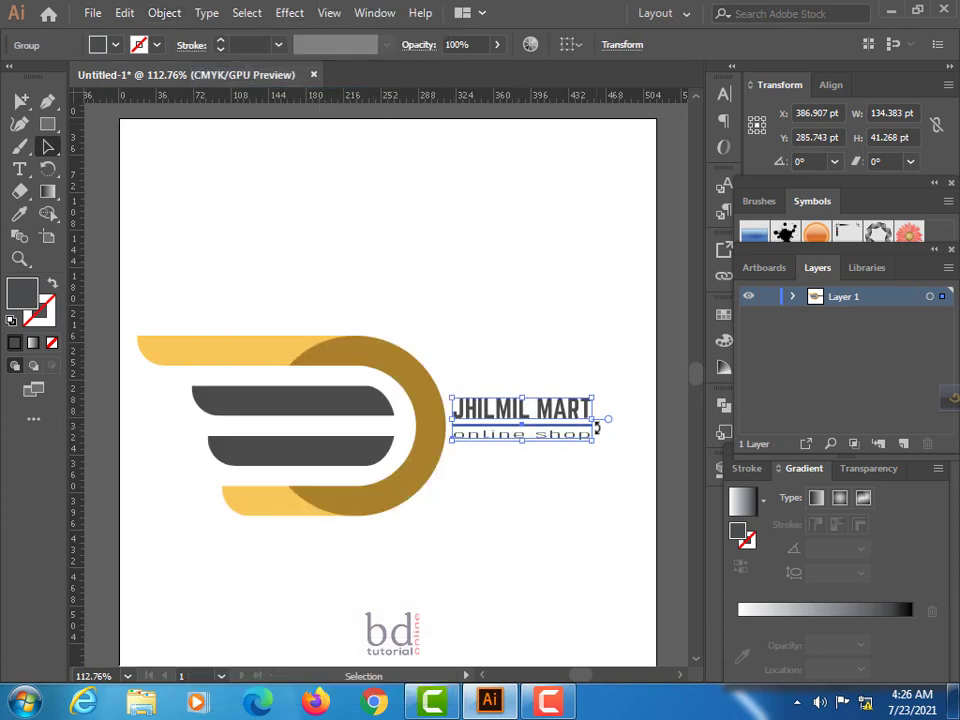
{"action": "key", "text": "Down"}
{"action": "key", "text": "Down"}
{"action": "key", "text": "Down"}
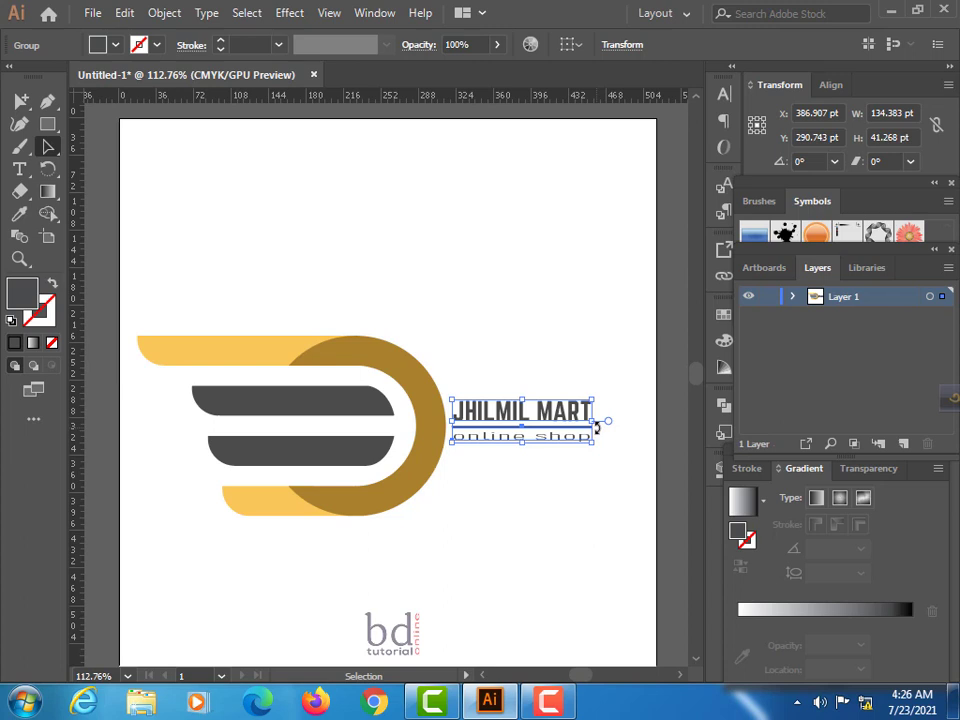
{"action": "left_click", "coordinate": [446, 313]}
{"action": "left_click_drag", "start_coordinate": [167, 272], "coordinate": [611, 521]}
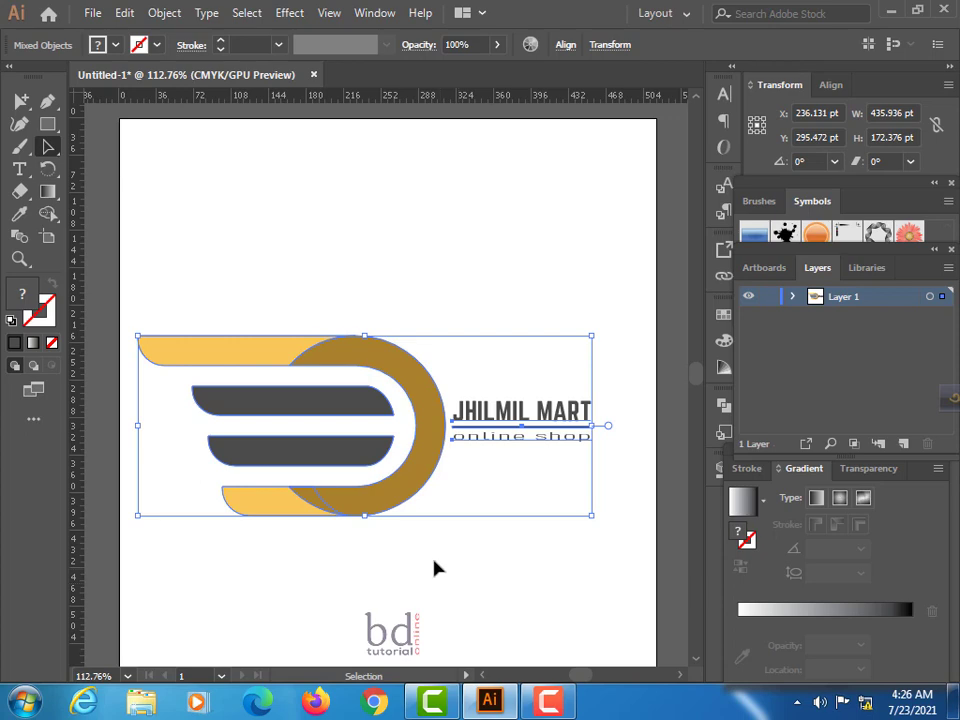
- Expand the selected logo's objects and fills into plain shapes, then deselect everything
{"action": "left_click", "coordinate": [164, 13]}
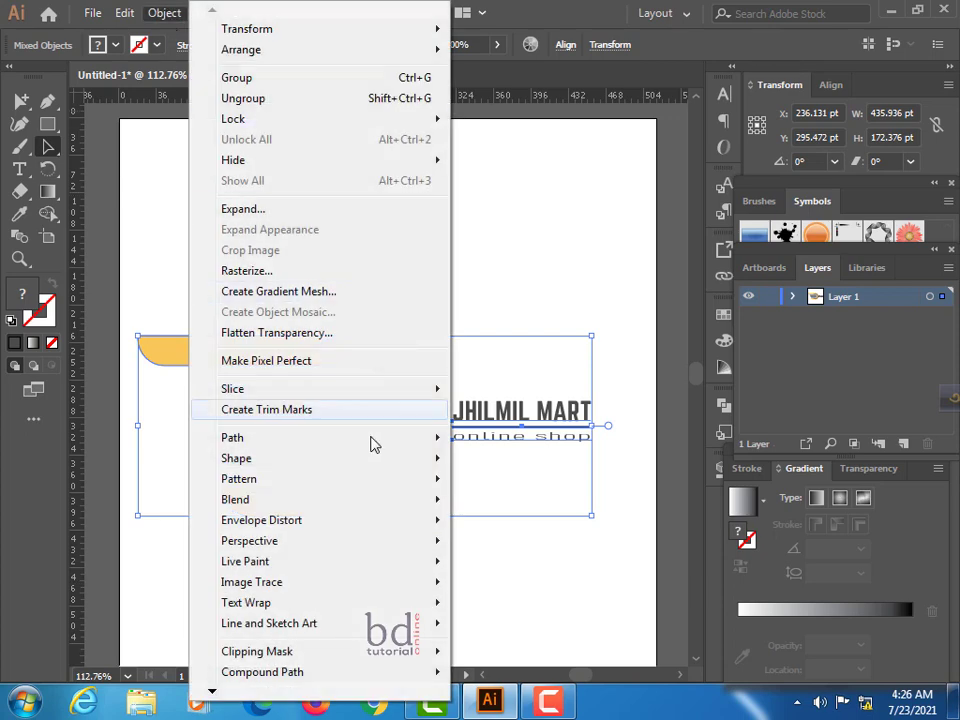
{"action": "left_click", "coordinate": [275, 210]}
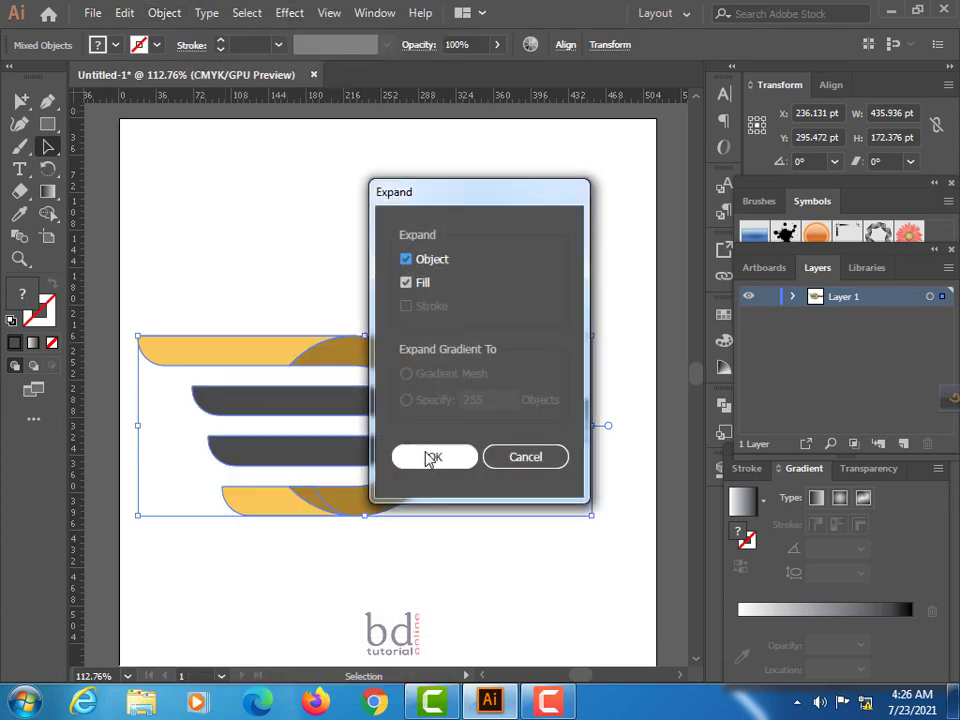
{"action": "left_click", "coordinate": [430, 458]}
{"action": "left_click", "coordinate": [369, 236]}
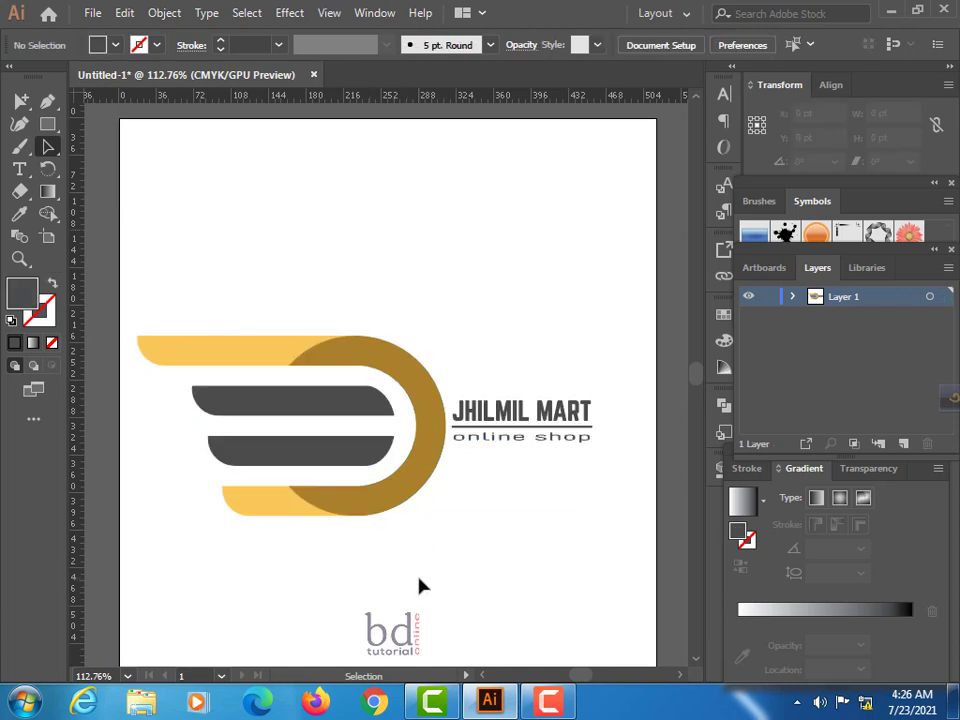